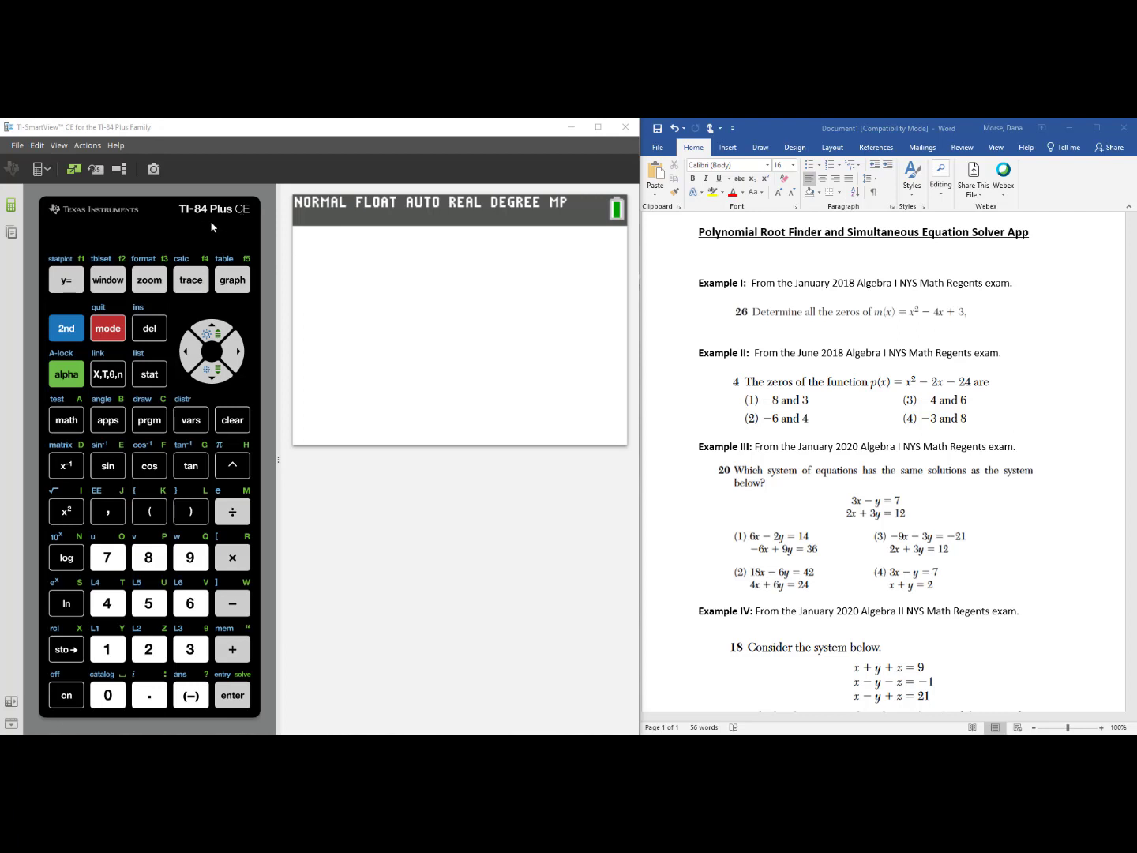
Launch PlySmlt2 from the apps list and choose 1:POLYNOMIAL ROOT FINDER to reach its mode screen
{"action": "left_click", "coordinate": [107, 429]}
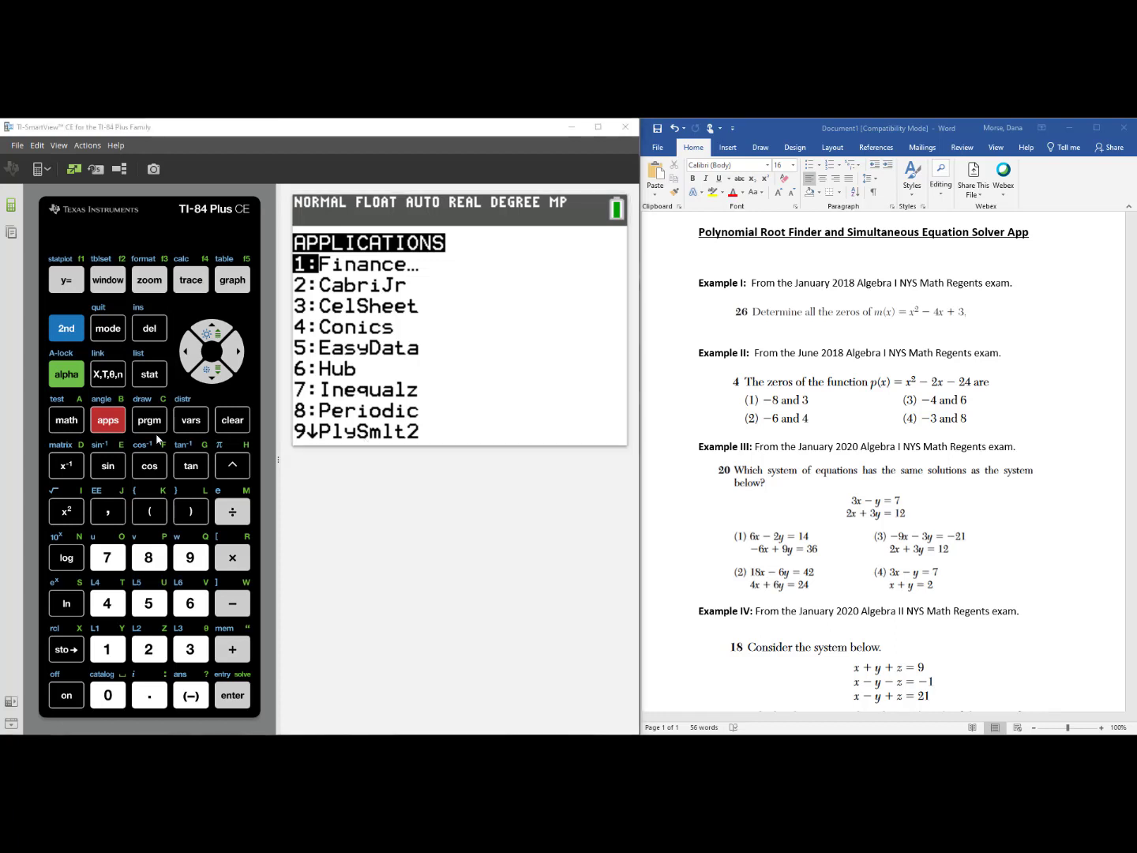
{"action": "left_click", "coordinate": [194, 560]}
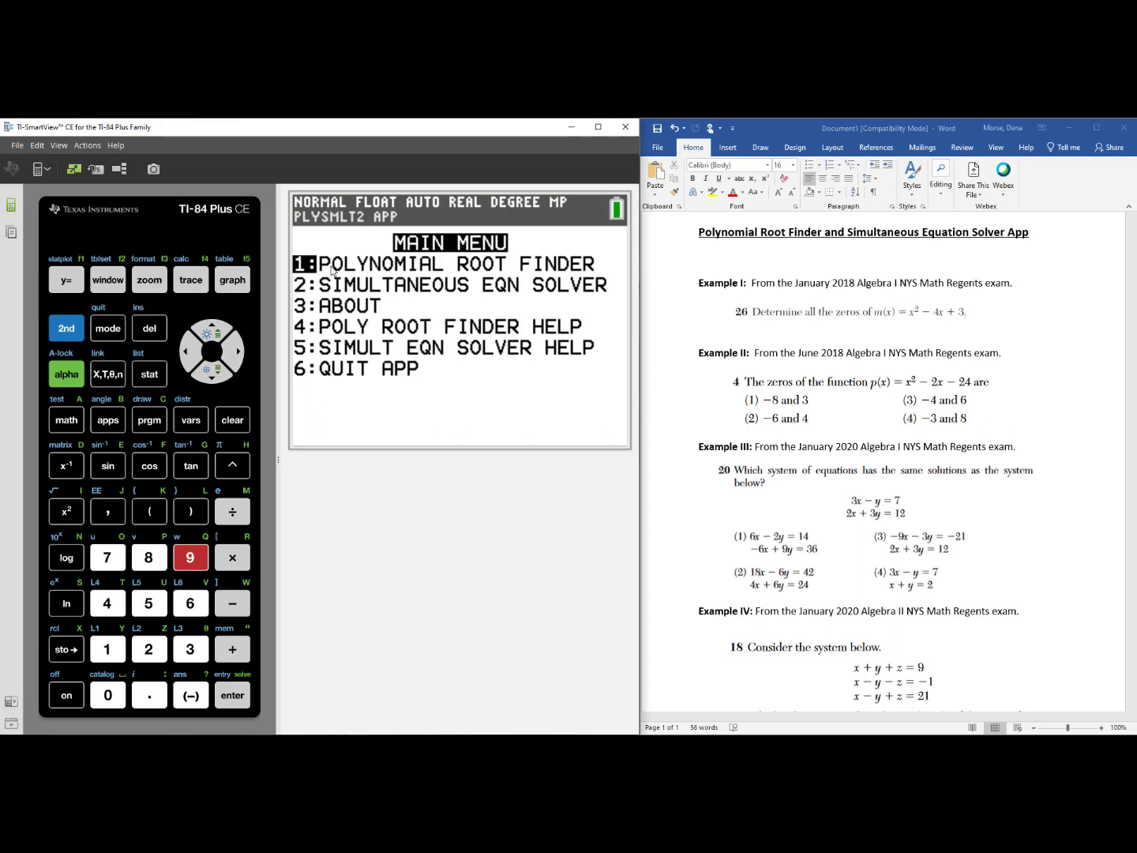
{"action": "left_click", "coordinate": [103, 657]}
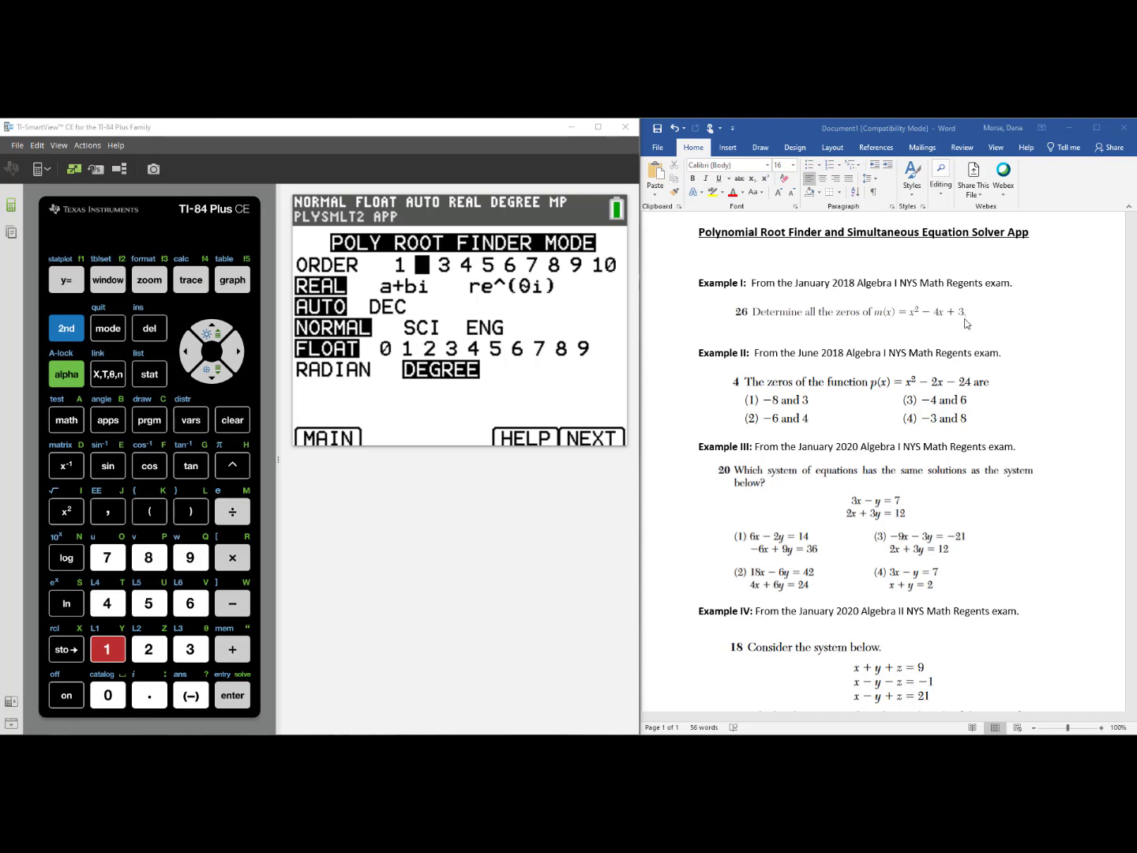
Accept order 2, Real, Float mode and enter coefficients 1, −4, 3 for x² − 4x + 3 = 0
{"action": "left_click", "coordinate": [401, 283]}
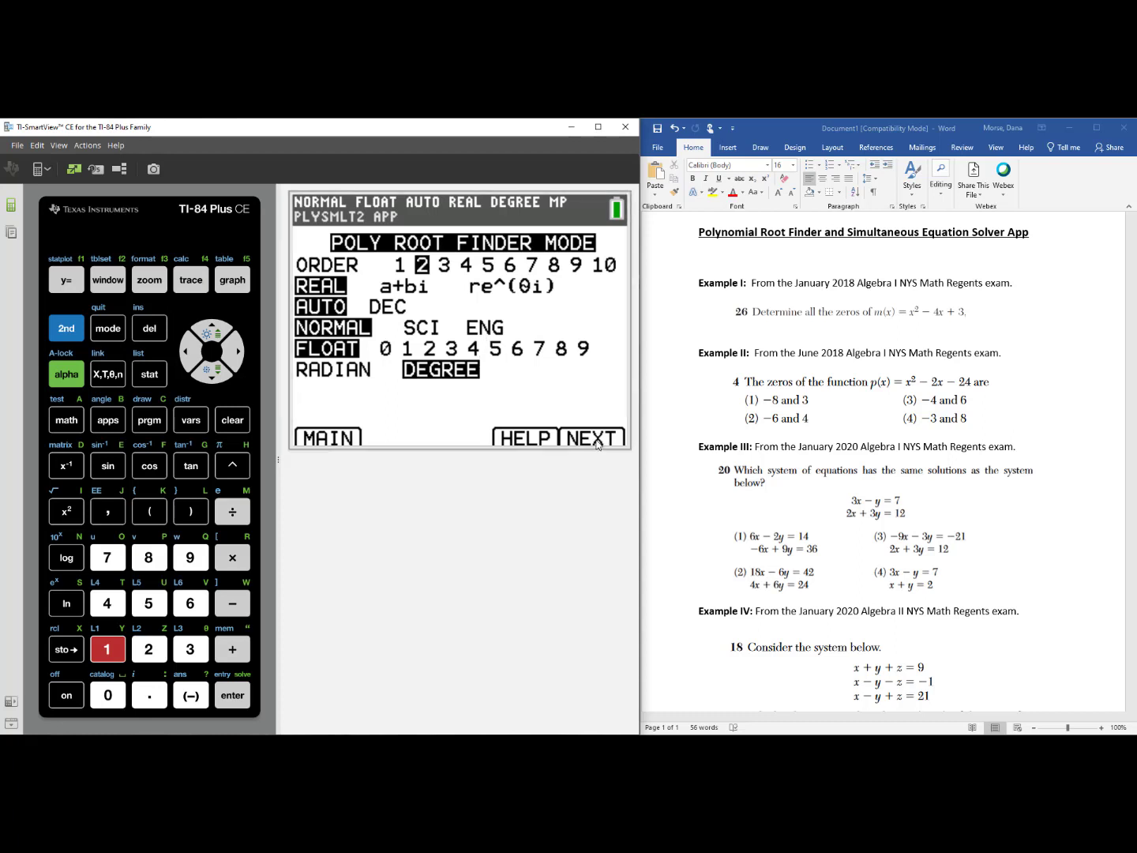
{"action": "left_click", "coordinate": [236, 281]}
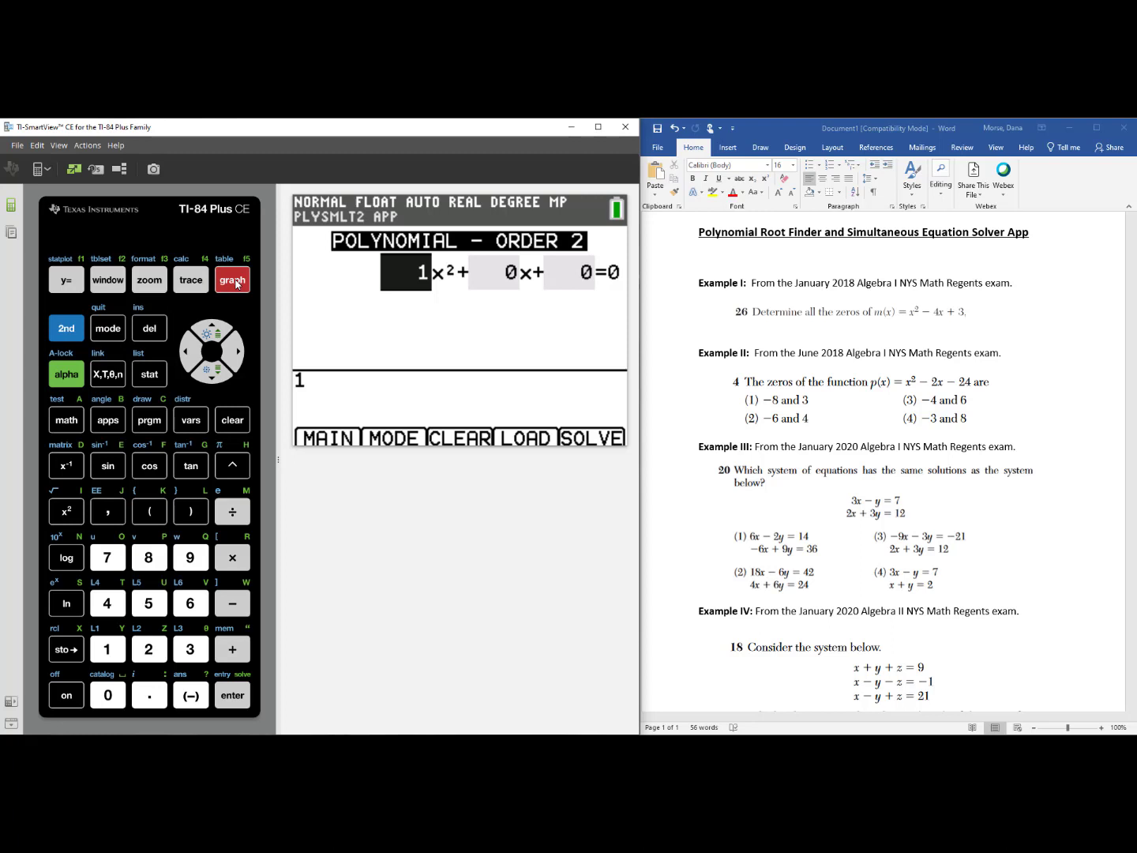
{"action": "key", "text": "Left"}
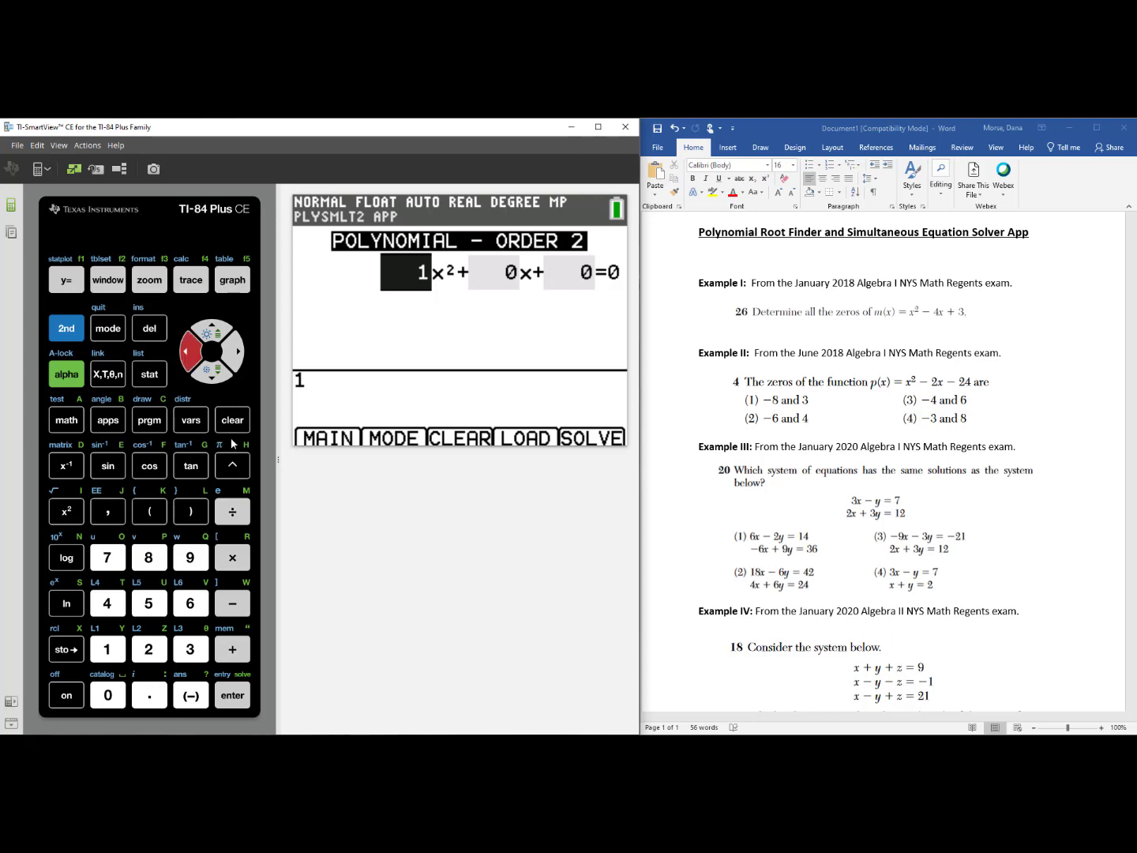
{"action": "left_click", "coordinate": [237, 357]}
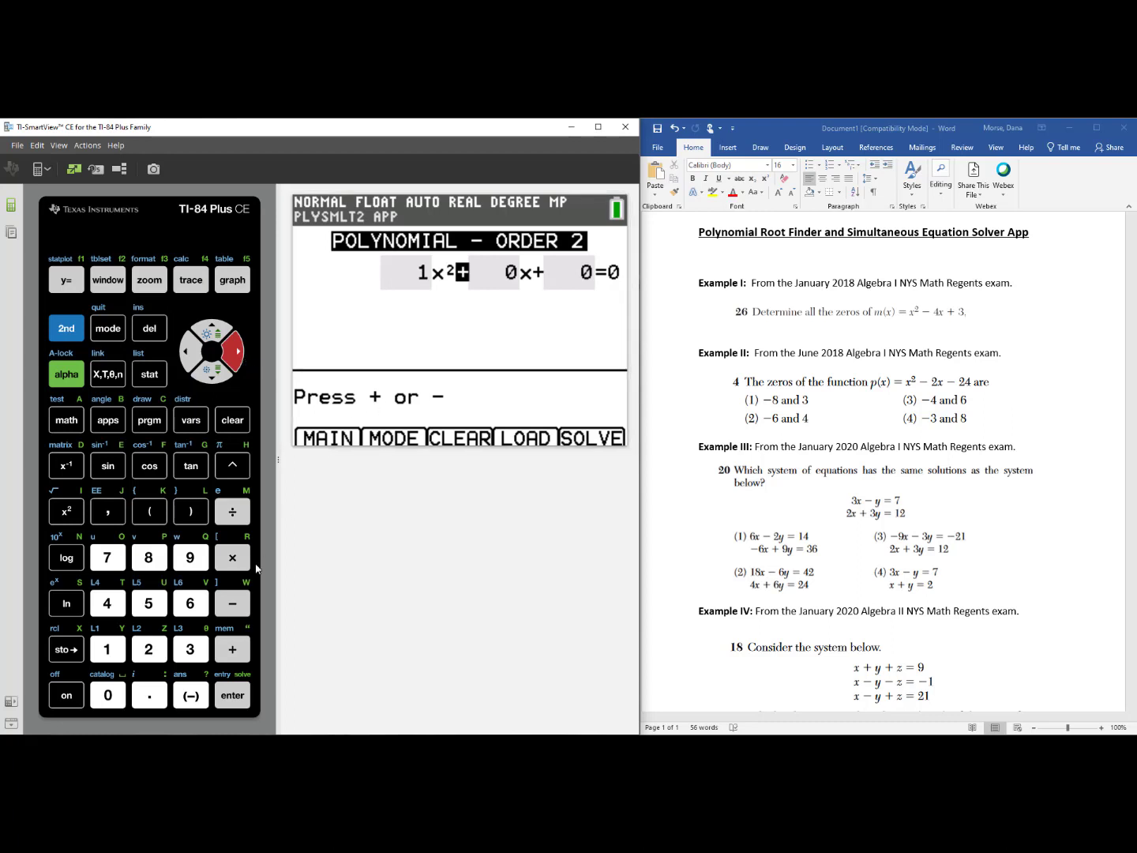
{"action": "left_click", "coordinate": [236, 605]}
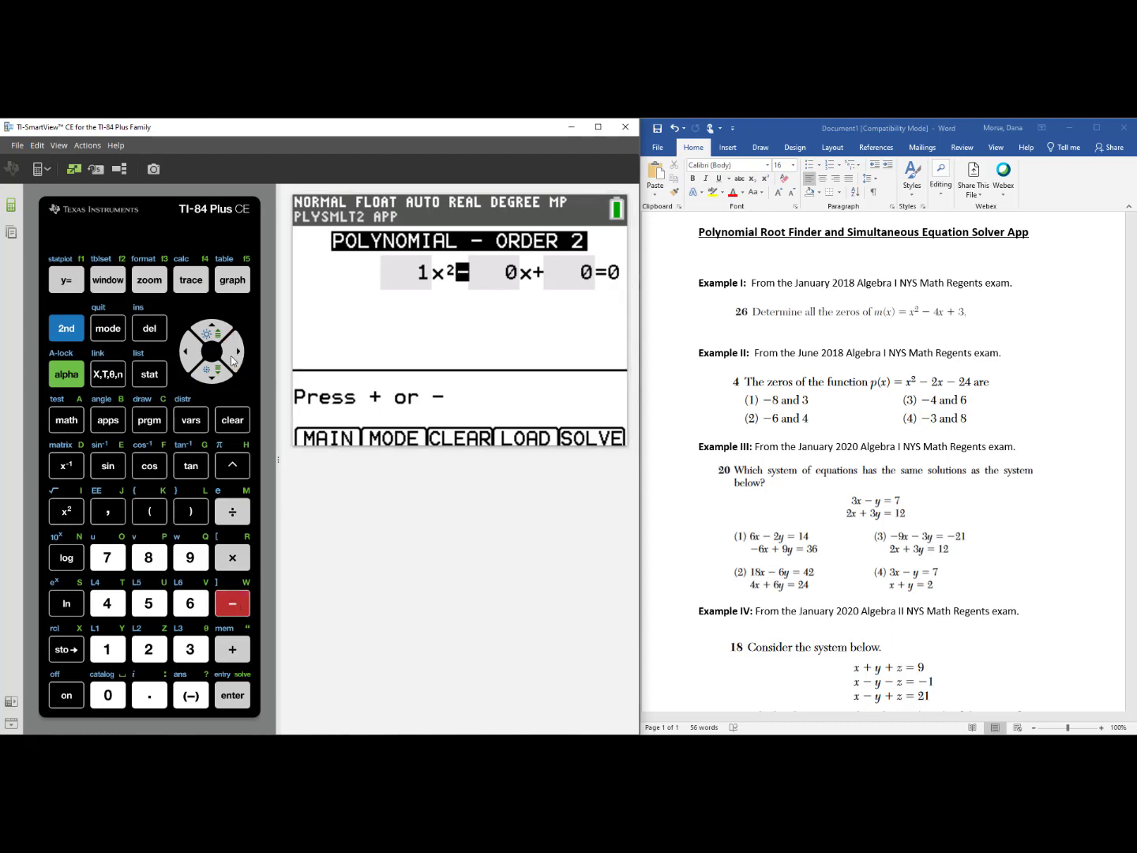
{"action": "left_click", "coordinate": [240, 360]}
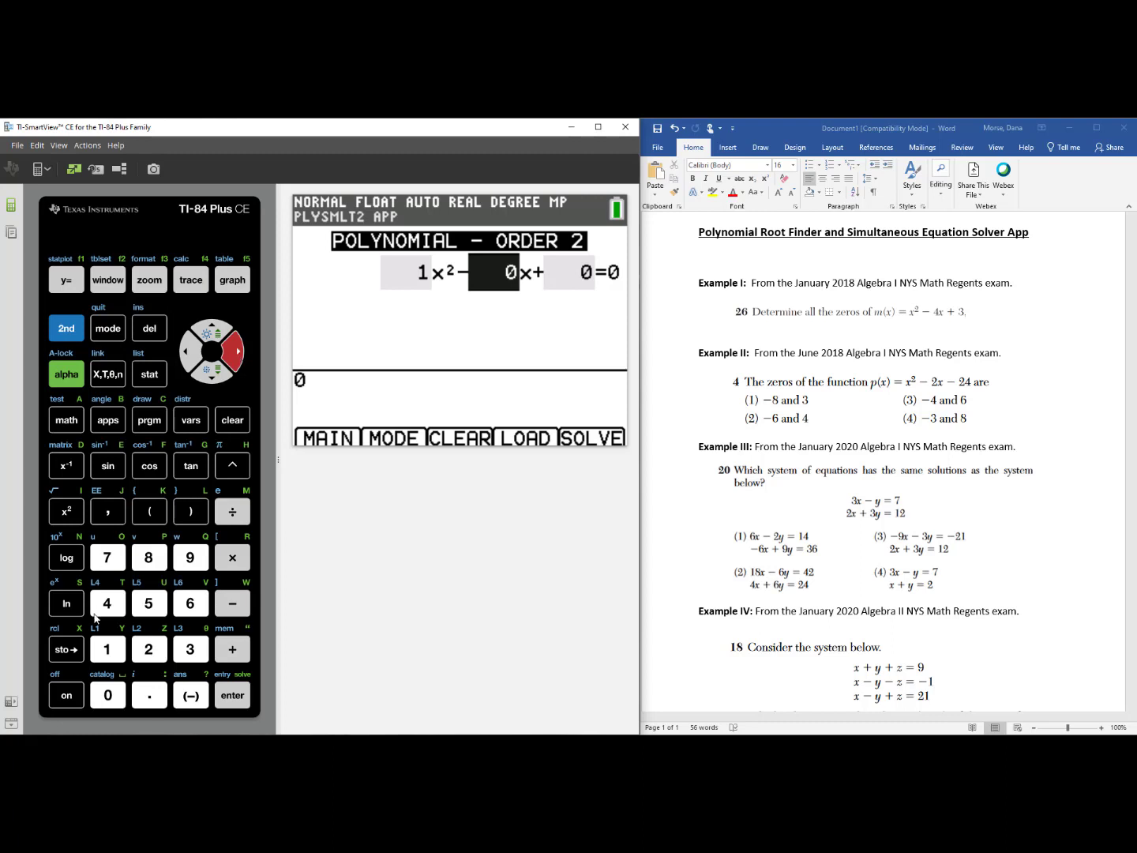
{"action": "left_click", "coordinate": [104, 607]}
{"action": "left_click", "coordinate": [233, 698]}
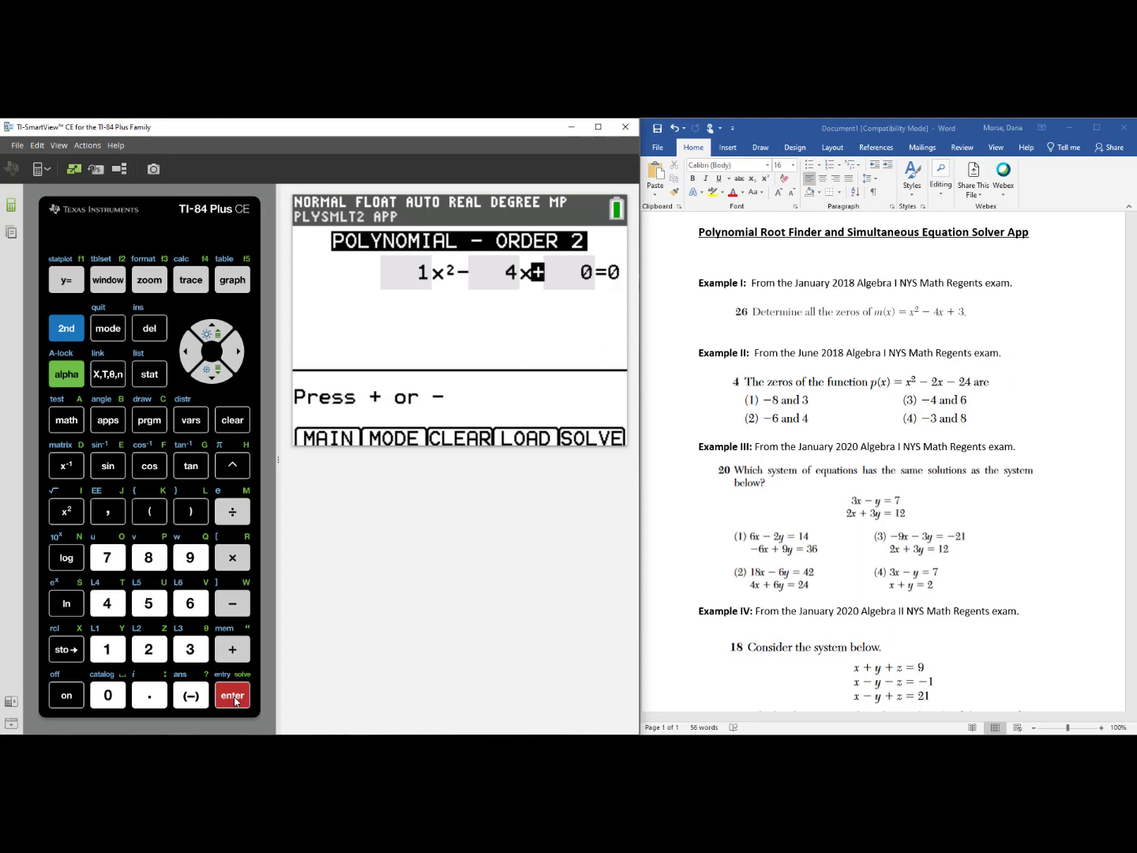
{"action": "left_click", "coordinate": [232, 698]}
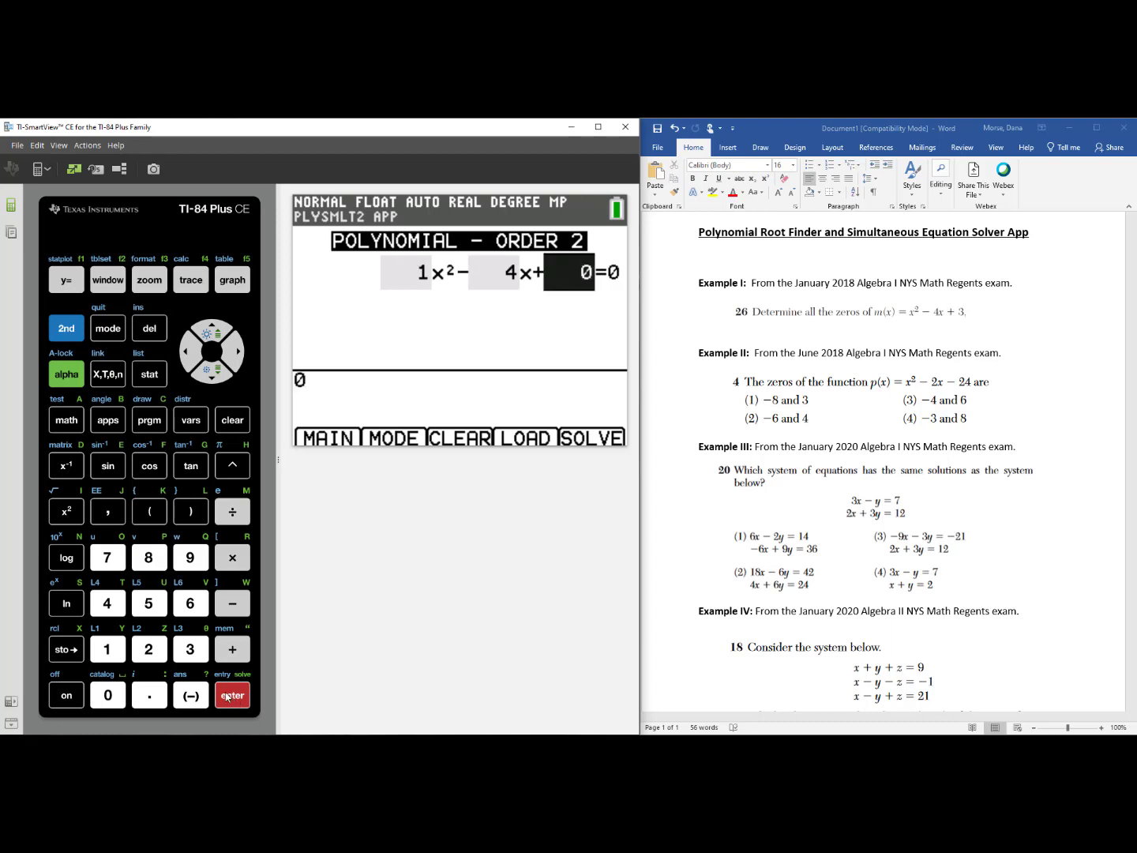
{"action": "left_click", "coordinate": [199, 658]}
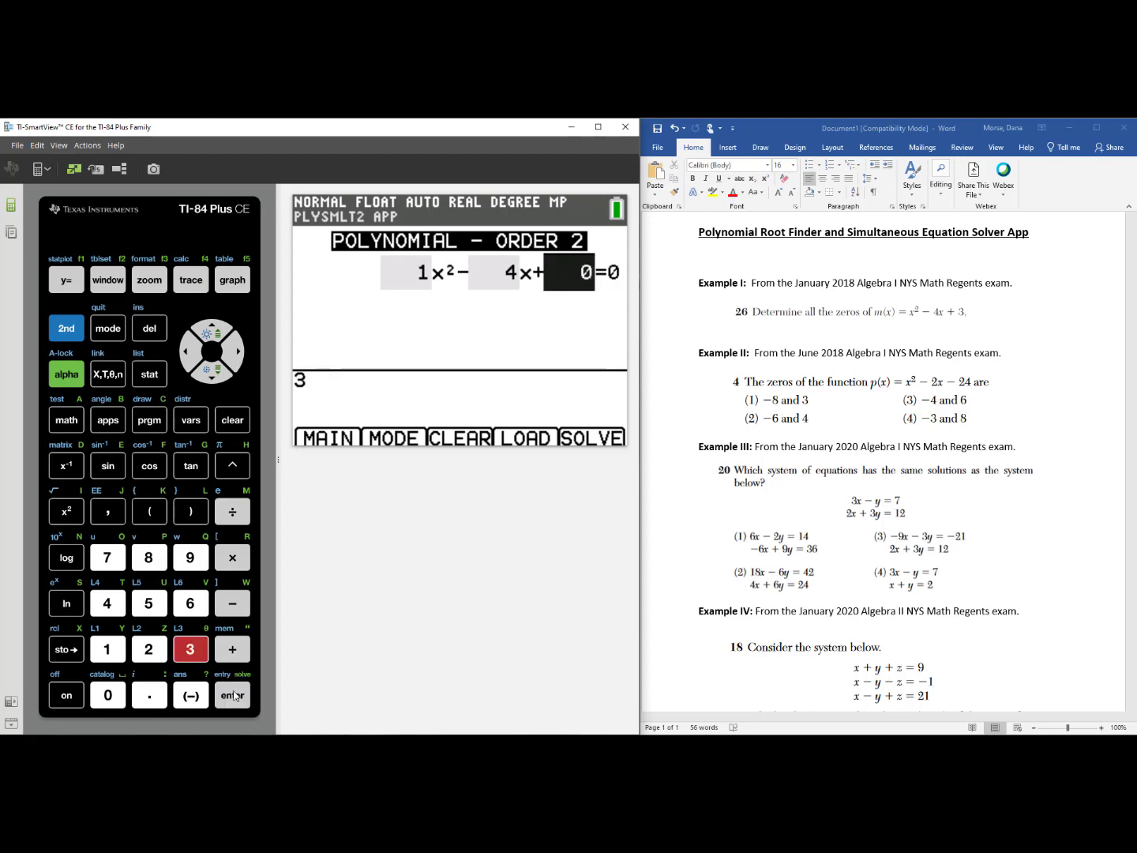
{"action": "left_click", "coordinate": [234, 695]}
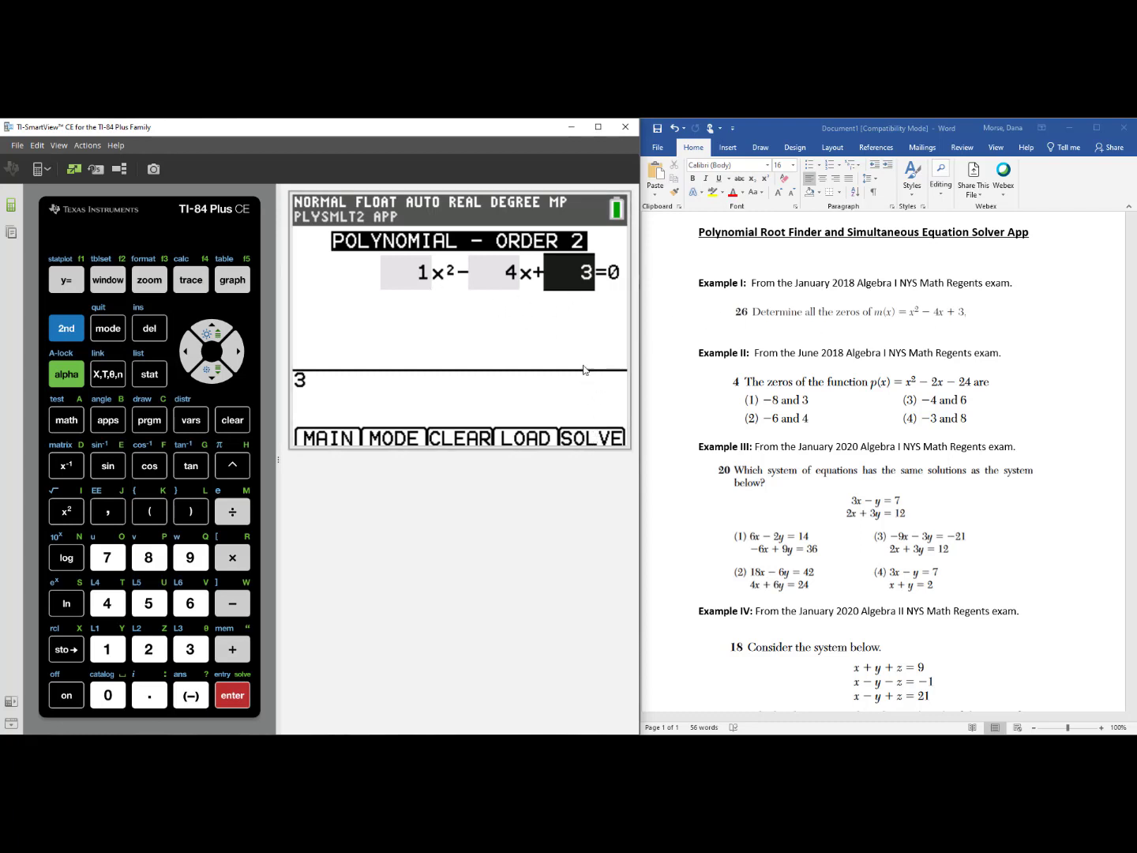
Solve to show roots x₁ = 1 and x₂ = 3, and leave the STORE menu without saving
{"action": "left_click", "coordinate": [228, 282]}
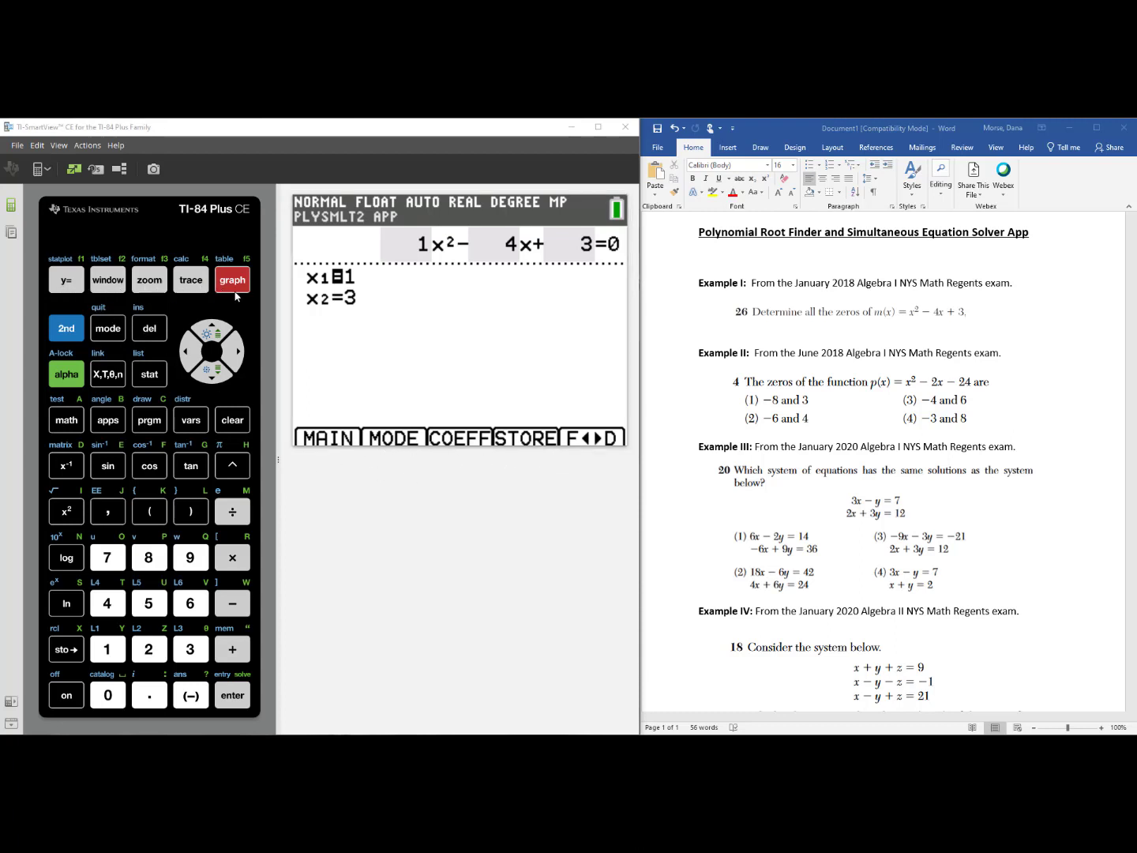
{"action": "left_click", "coordinate": [63, 281]}
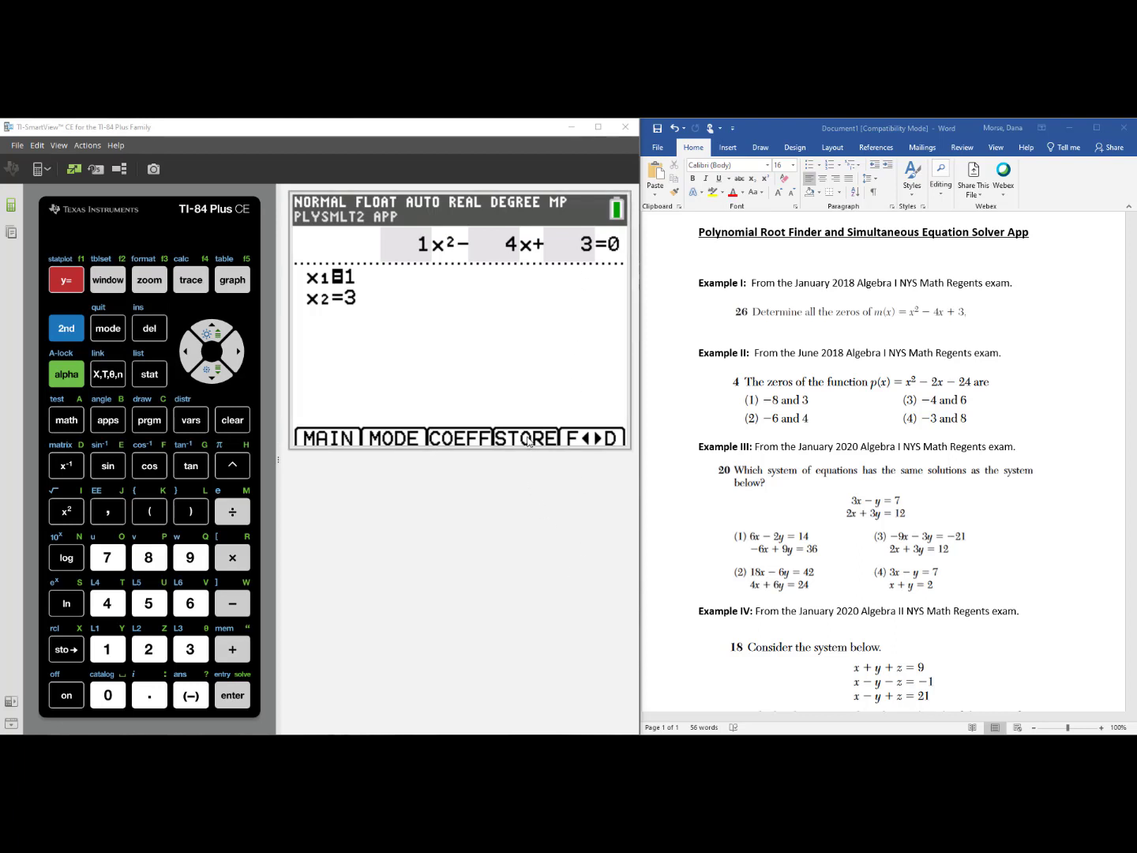
{"action": "left_click", "coordinate": [196, 289]}
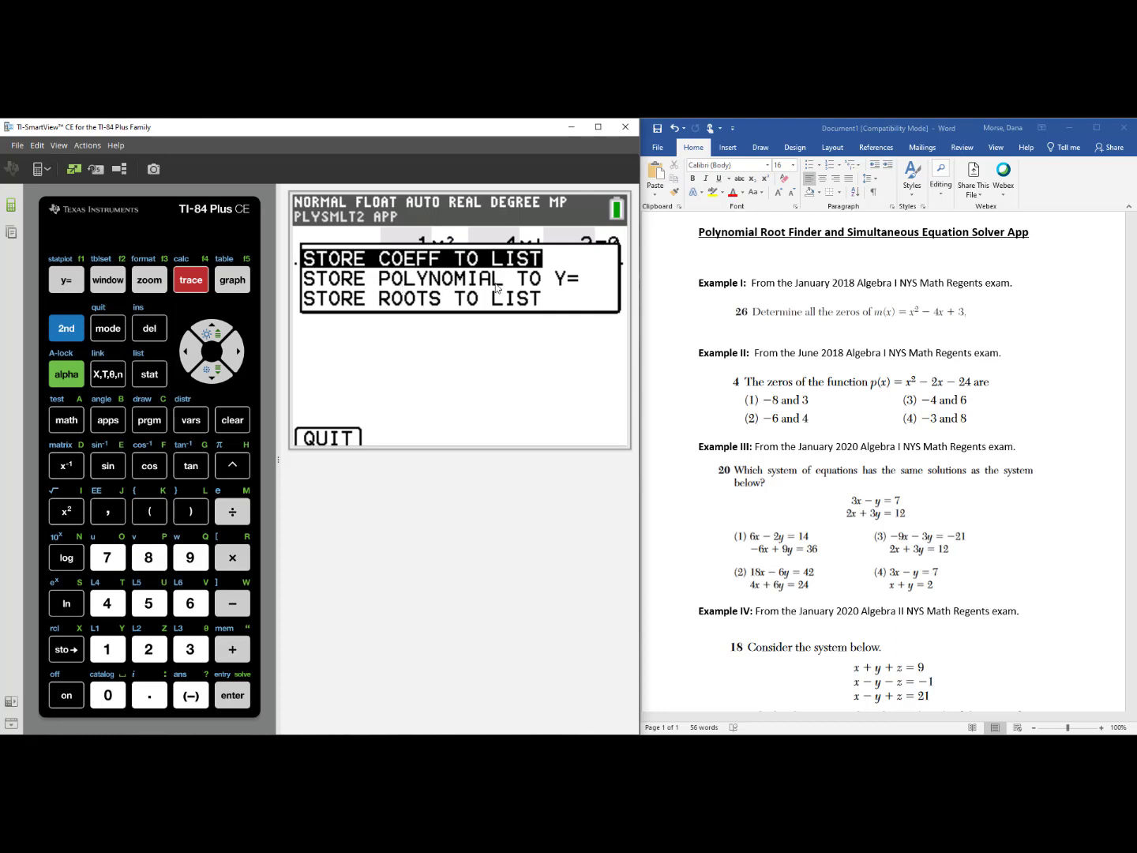
{"action": "left_click", "coordinate": [65, 286]}
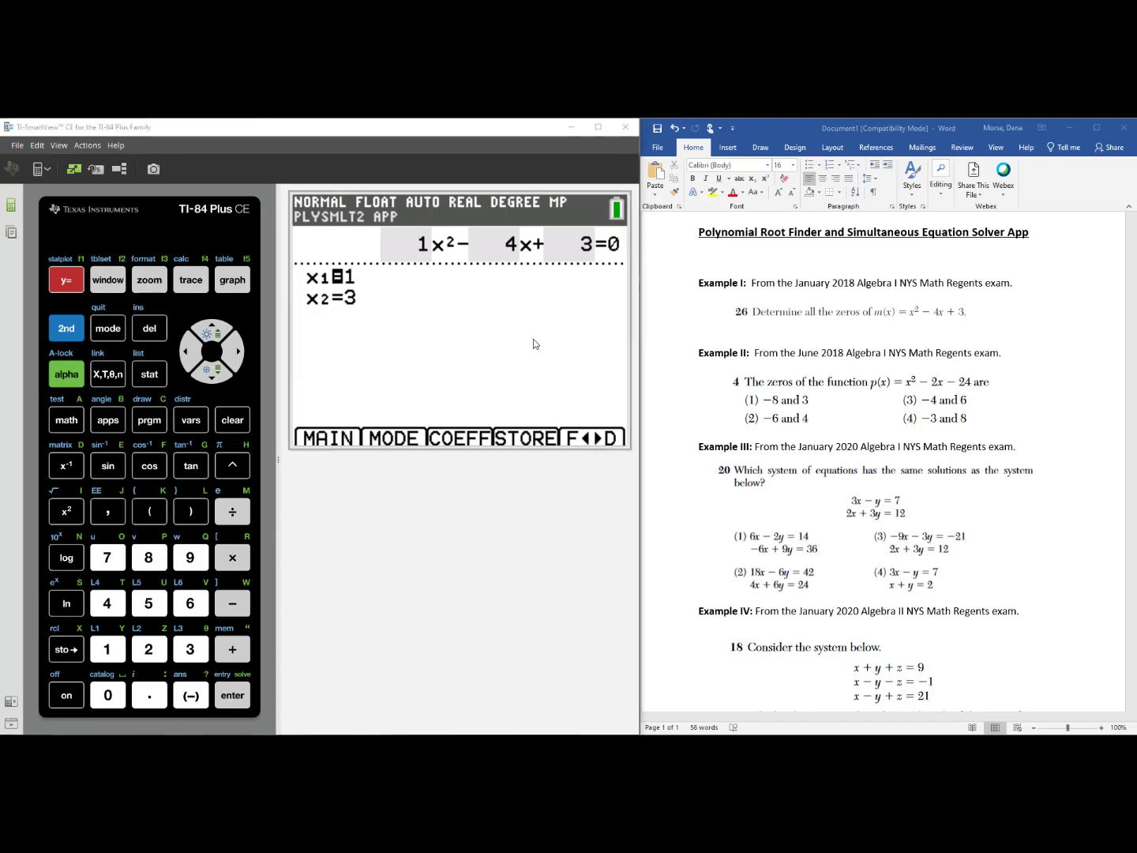
{"action": "left_click", "coordinate": [853, 394]}
Change the coefficients to 1, −2, −24 and solve, giving roots x₁ = −4 and x₂ = 6
{"action": "left_click", "coordinate": [144, 287]}
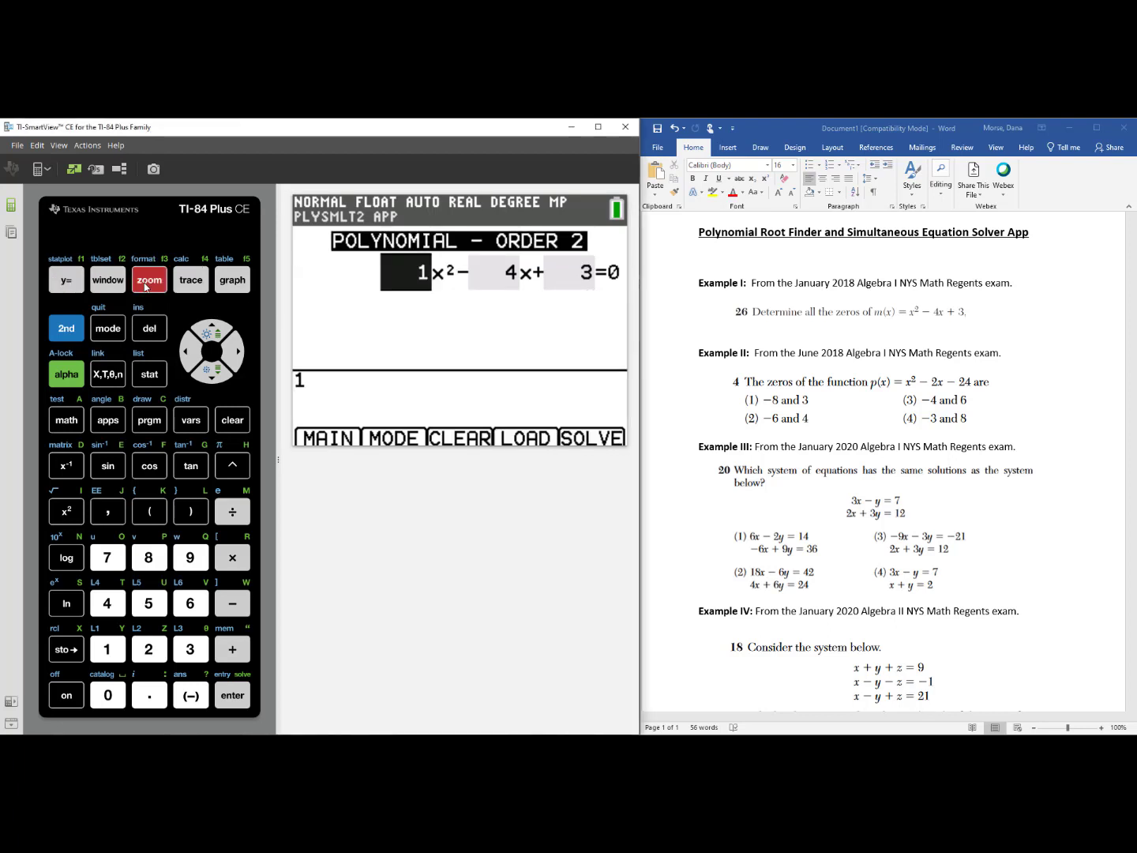
{"action": "left_click", "coordinate": [234, 352]}
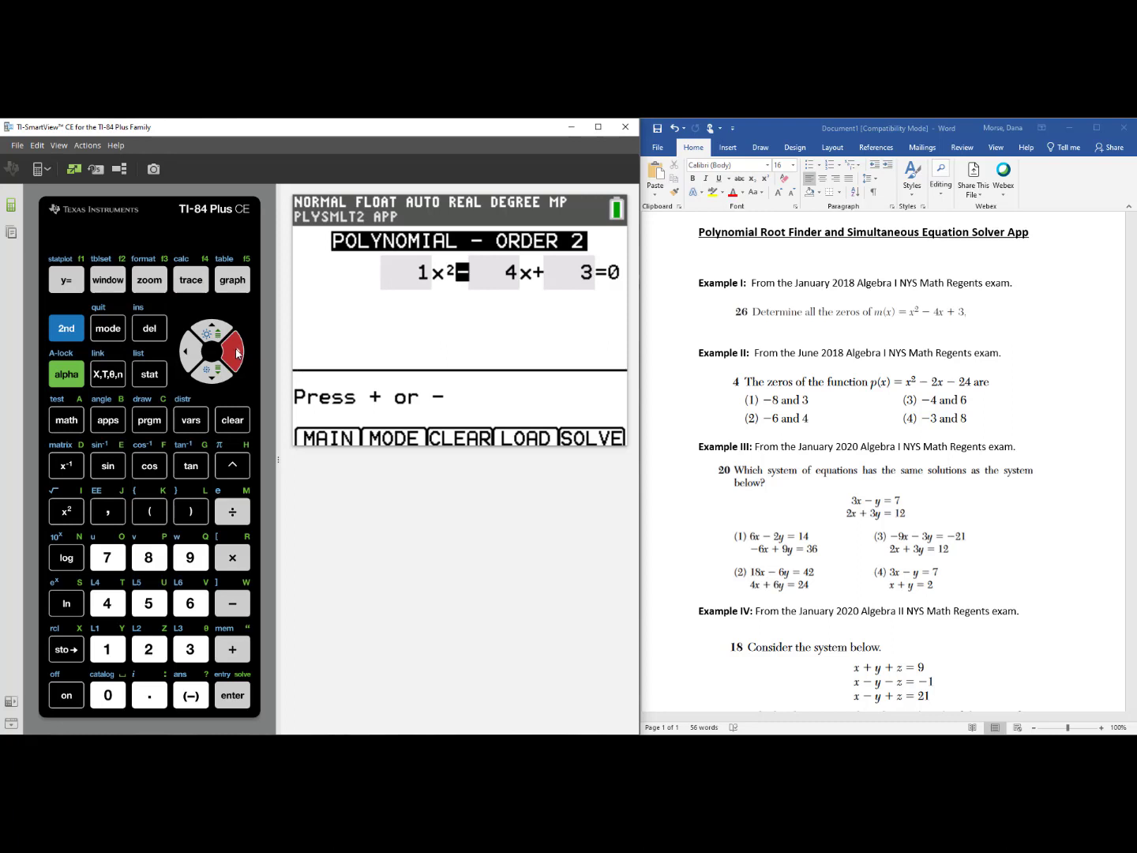
{"action": "left_click", "coordinate": [235, 353]}
{"action": "left_click", "coordinate": [147, 650]}
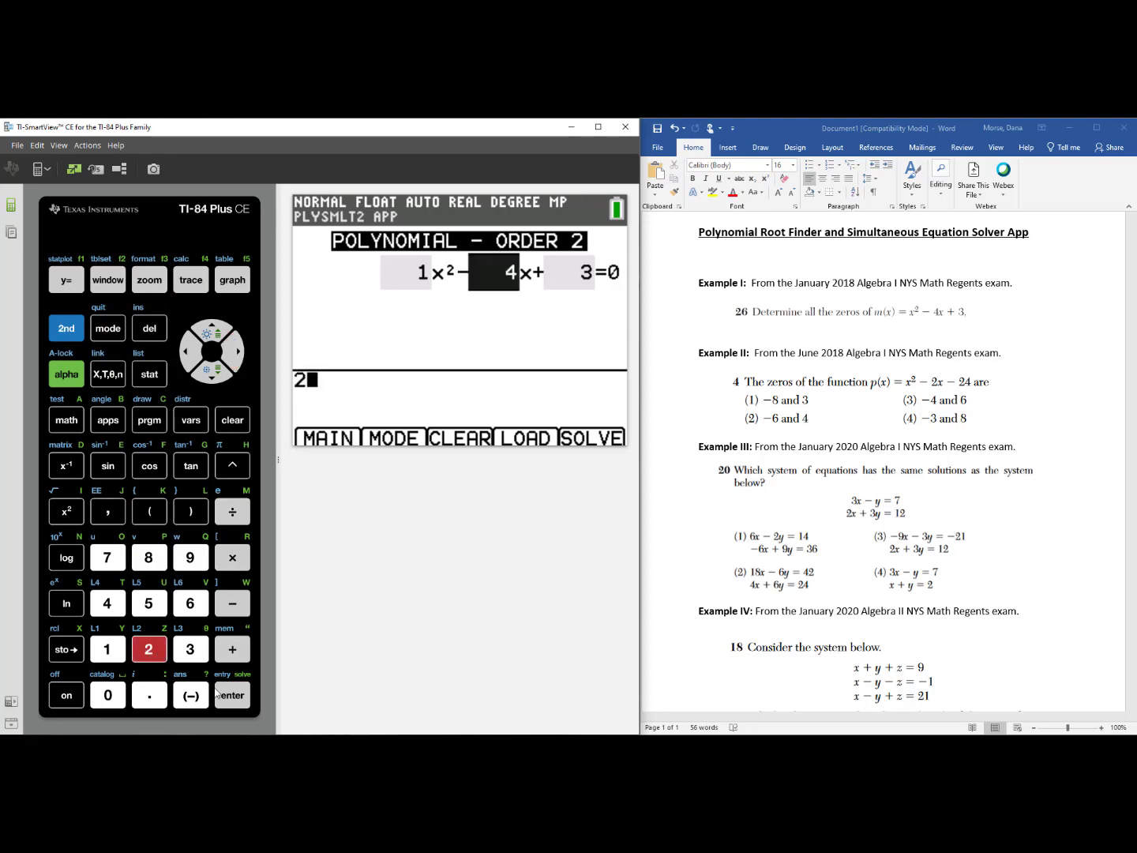
{"action": "left_click", "coordinate": [233, 691]}
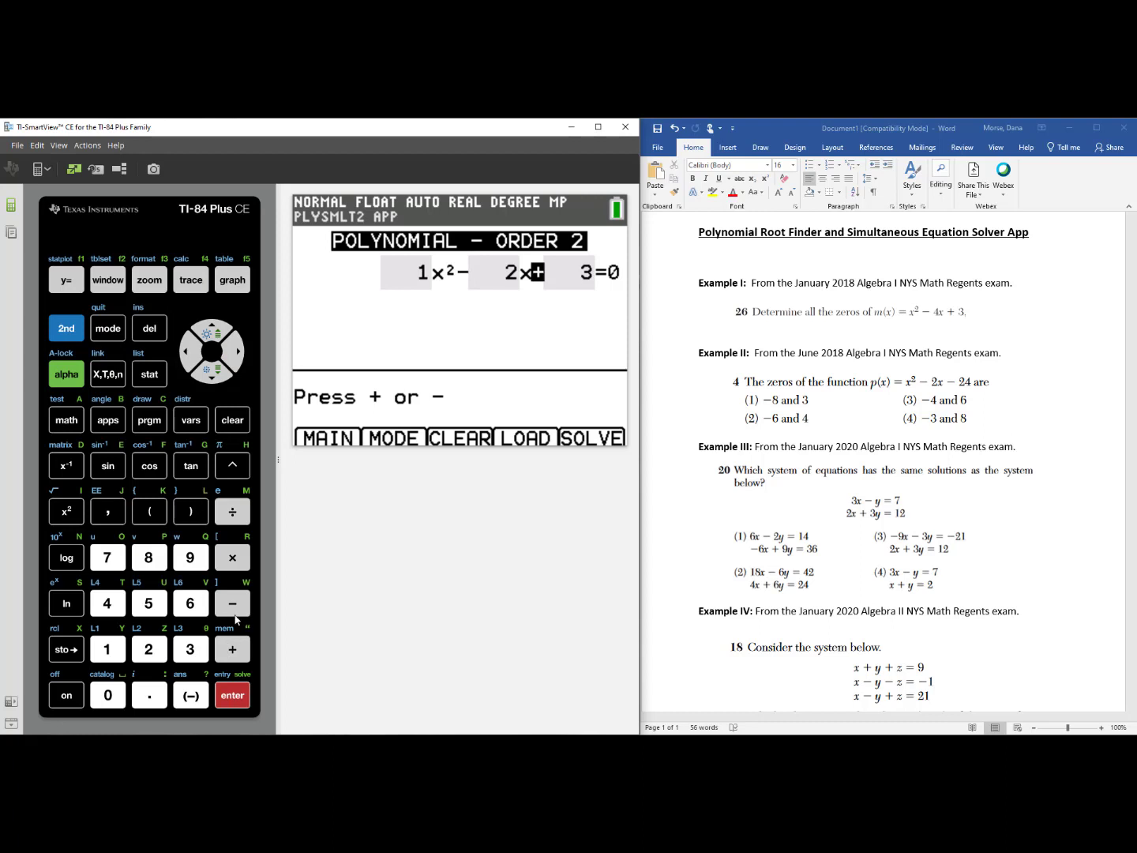
{"action": "left_click", "coordinate": [231, 606]}
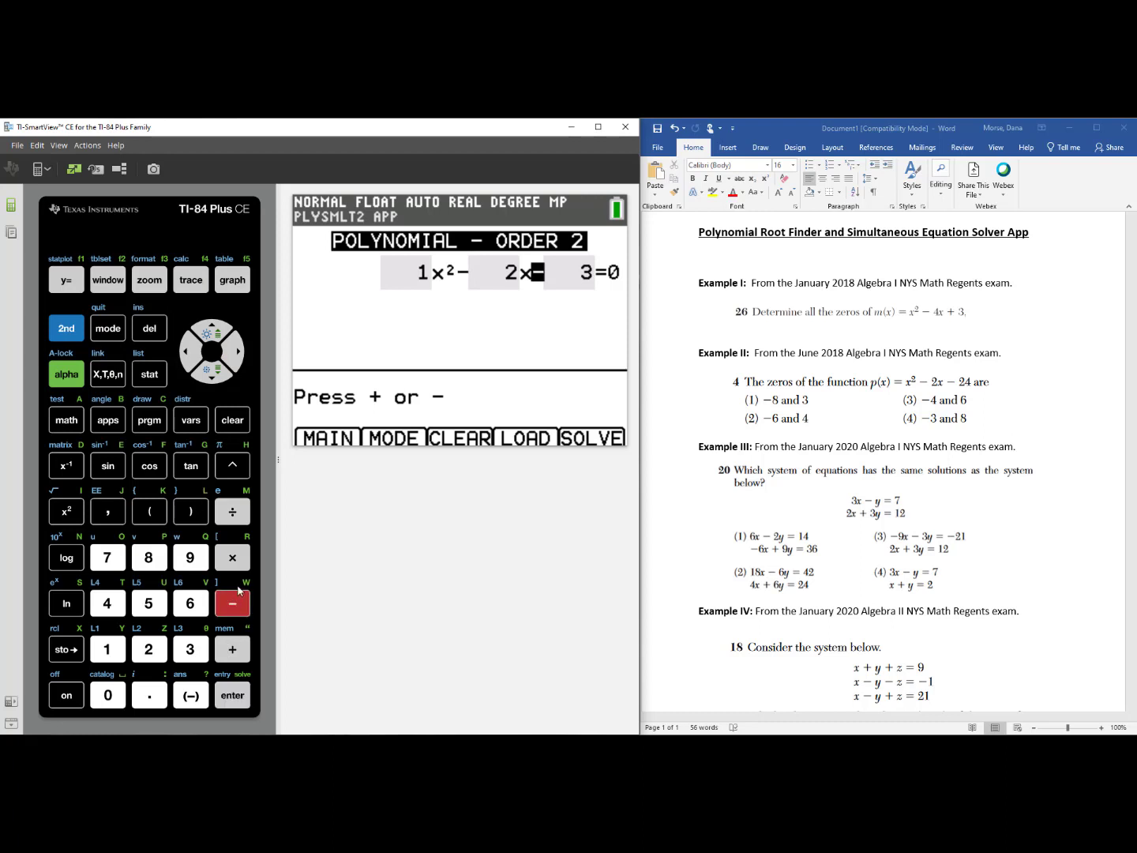
{"action": "left_click", "coordinate": [240, 351]}
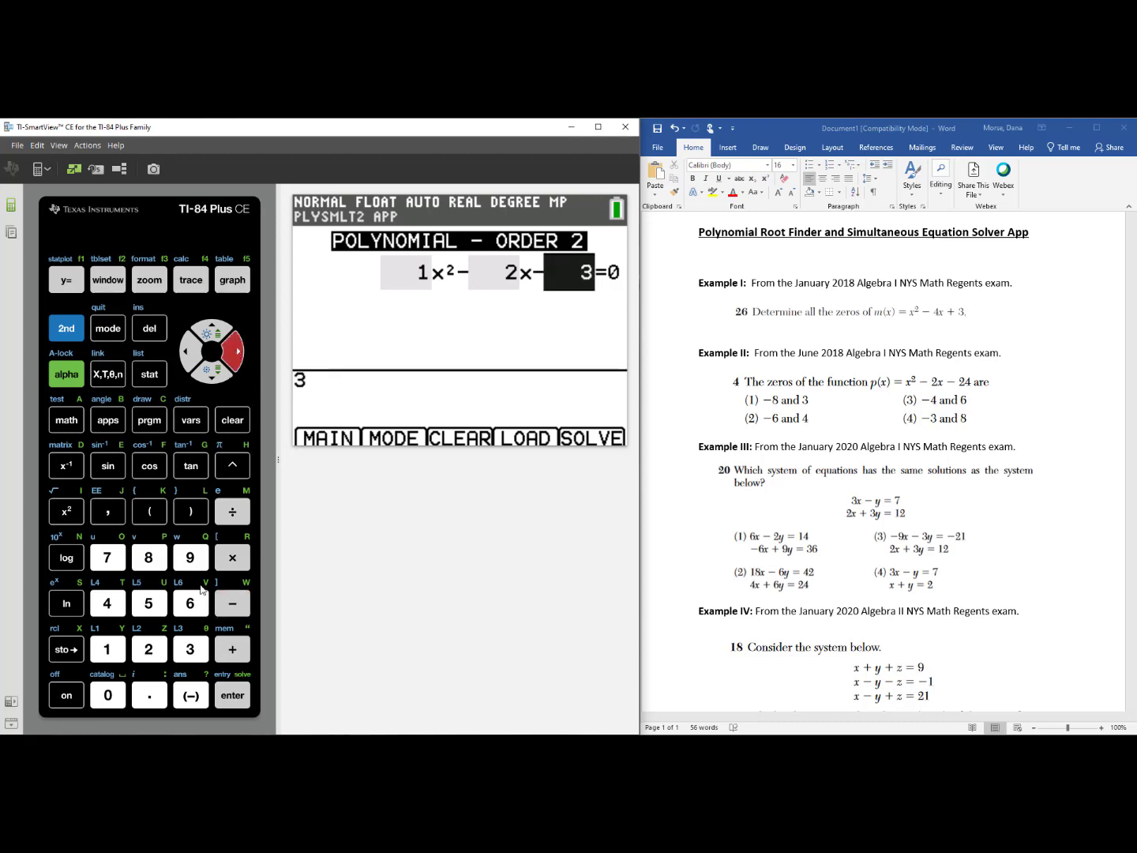
{"action": "left_click", "coordinate": [148, 650]}
{"action": "left_click", "coordinate": [106, 602]}
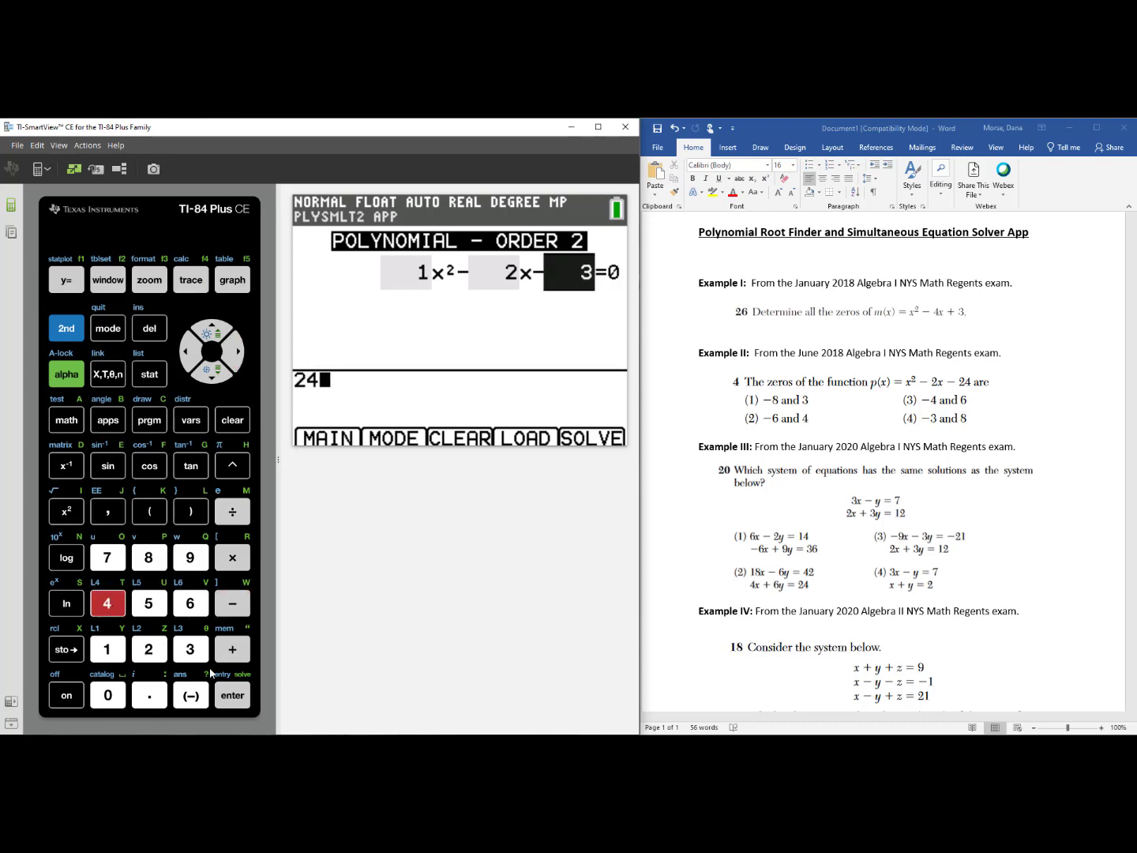
{"action": "left_click", "coordinate": [231, 680]}
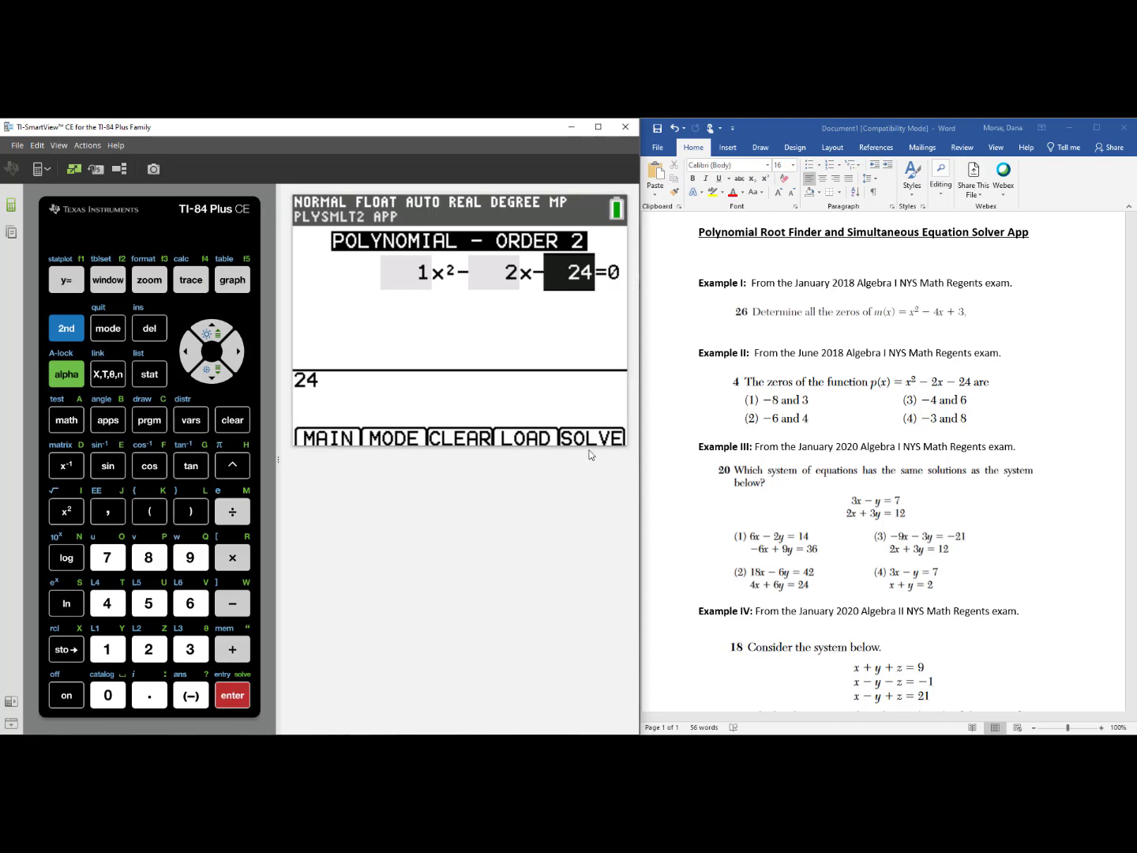
{"action": "left_click", "coordinate": [231, 281]}
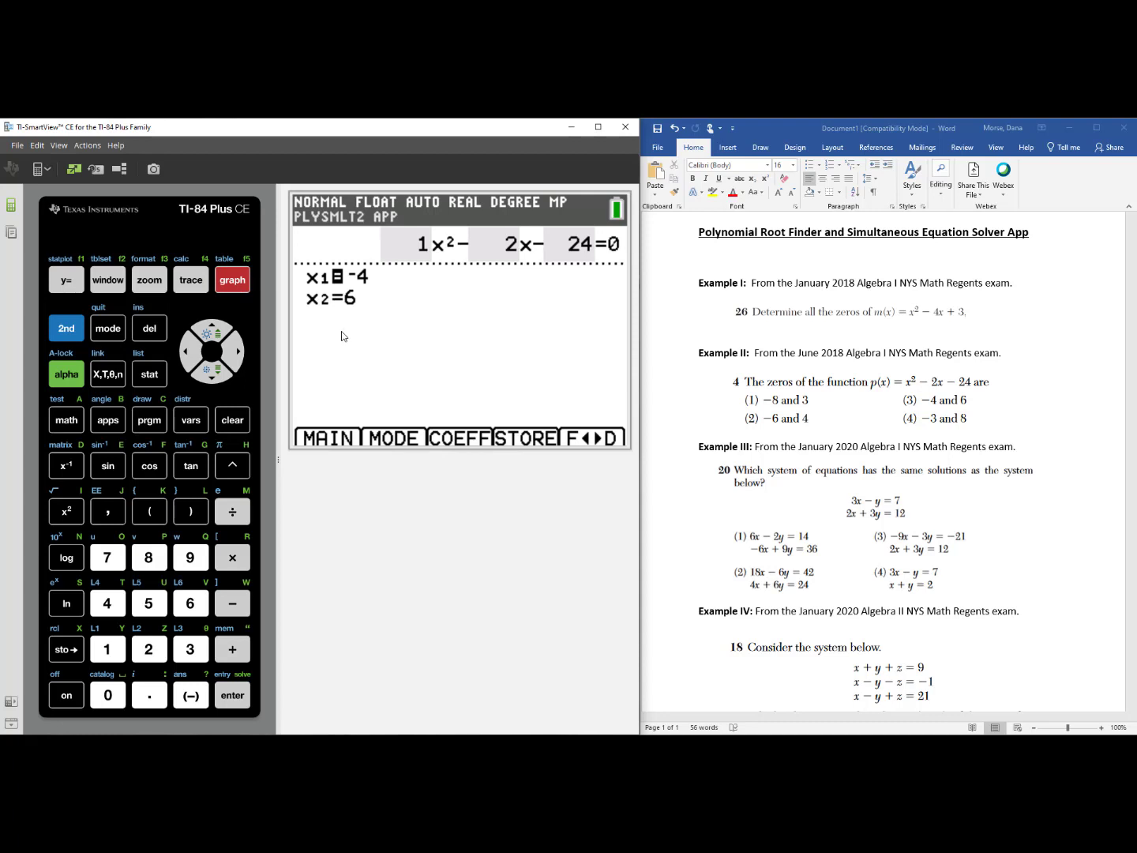
{"action": "key", "text": "F5"}
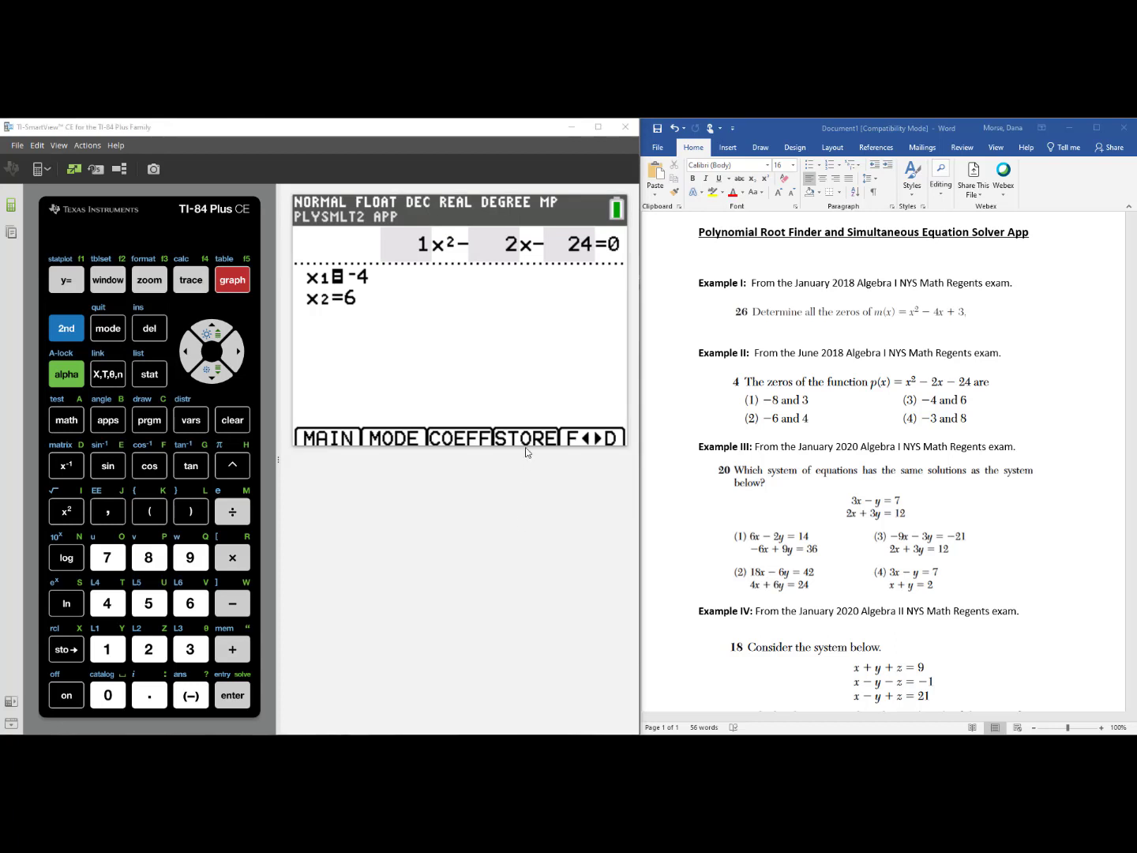
Store x² − 2x − 24 into Y1, then quit PlySmlt2 through the MAIN menu
{"action": "left_click", "coordinate": [185, 289]}
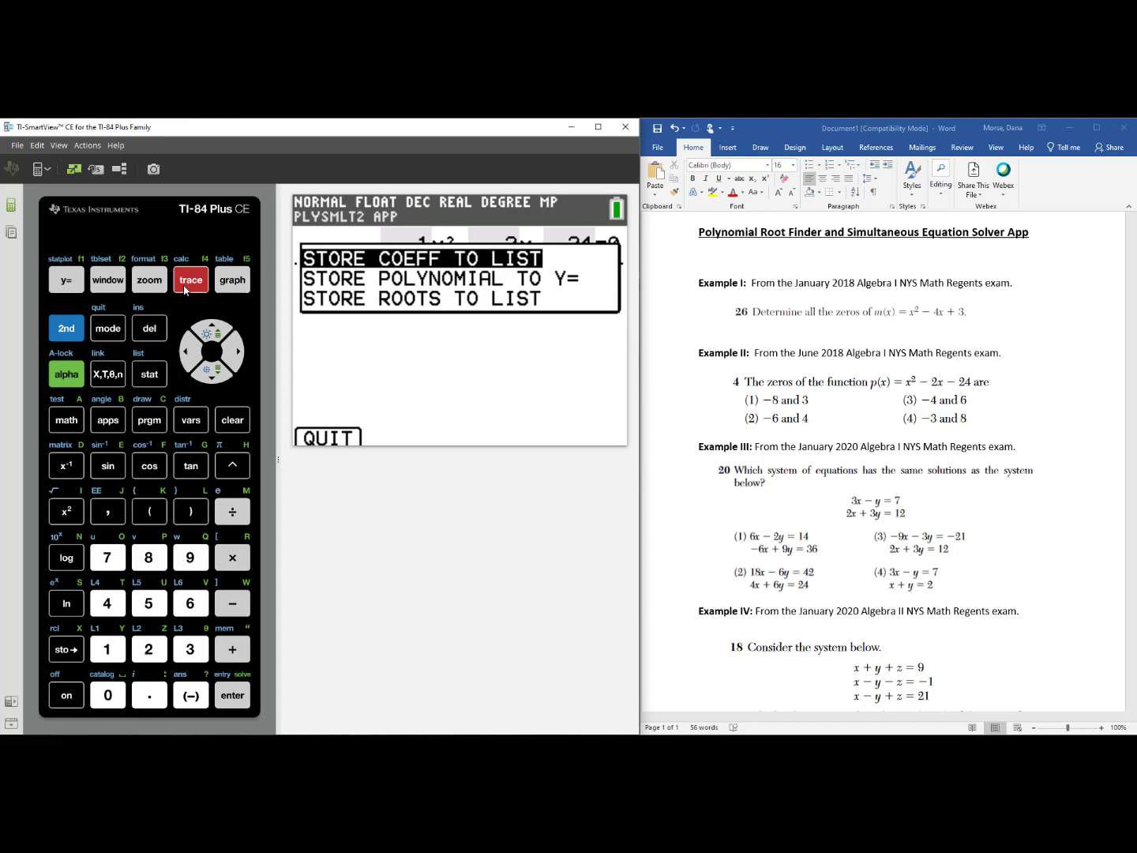
{"action": "left_click", "coordinate": [210, 372]}
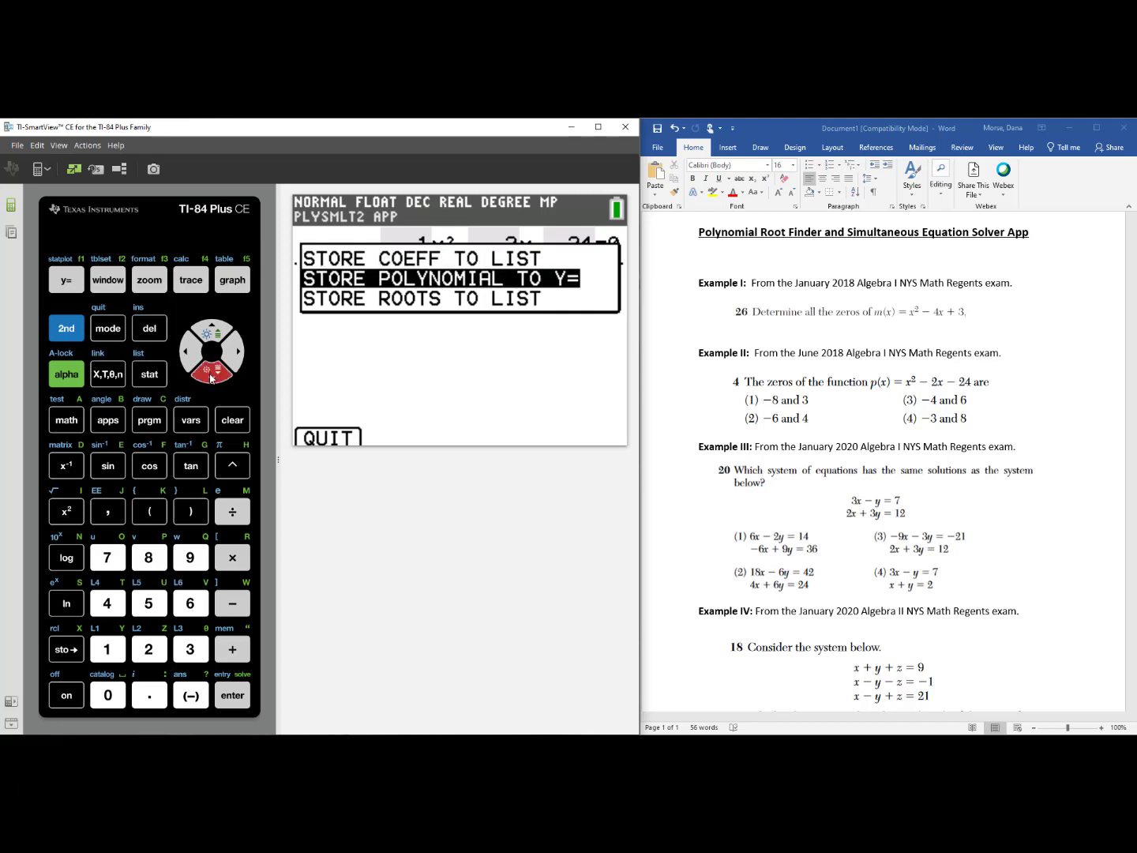
{"action": "left_click", "coordinate": [230, 695]}
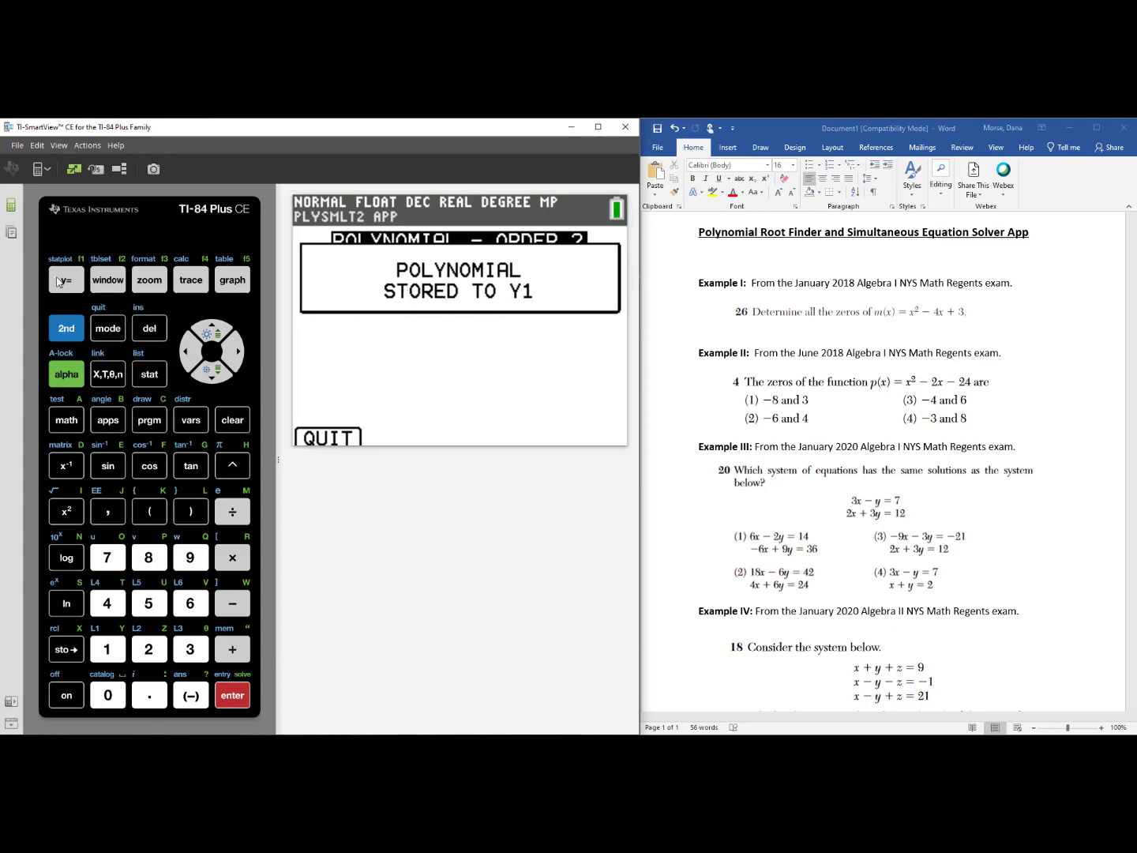
{"action": "left_click", "coordinate": [58, 281]}
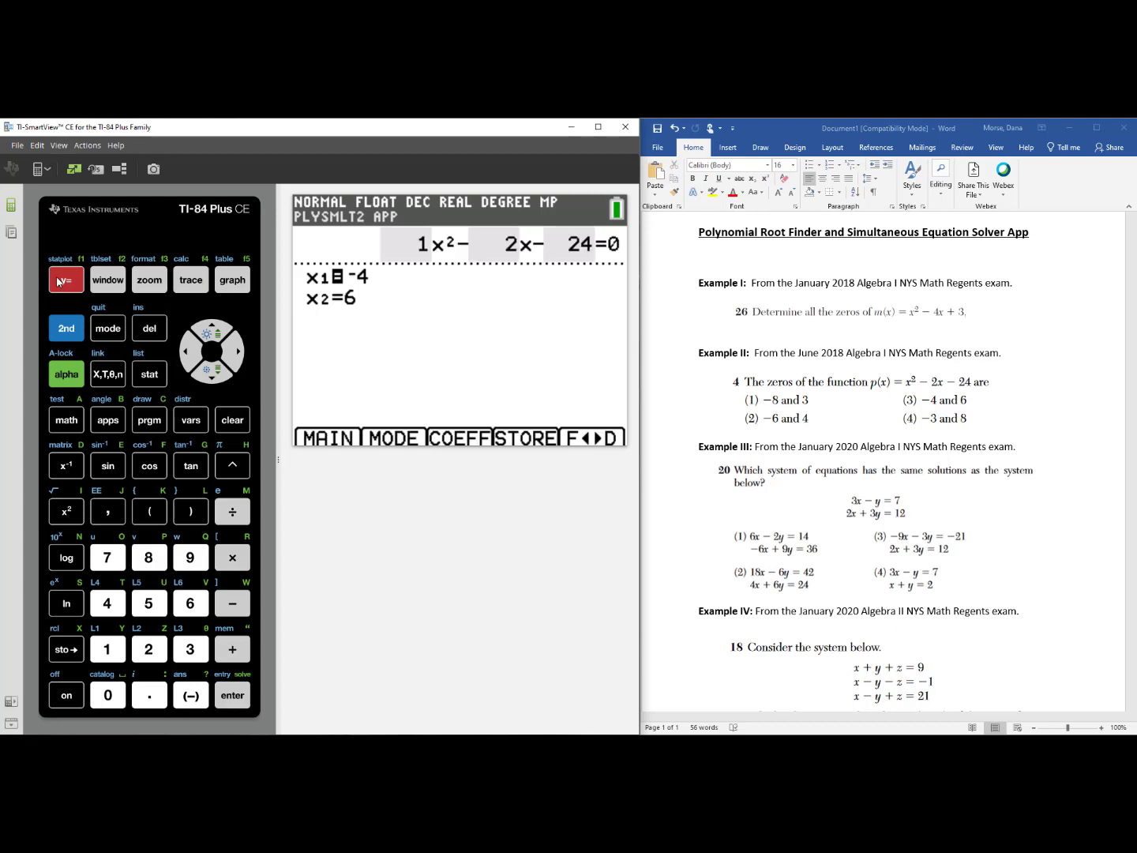
{"action": "left_click", "coordinate": [59, 281]}
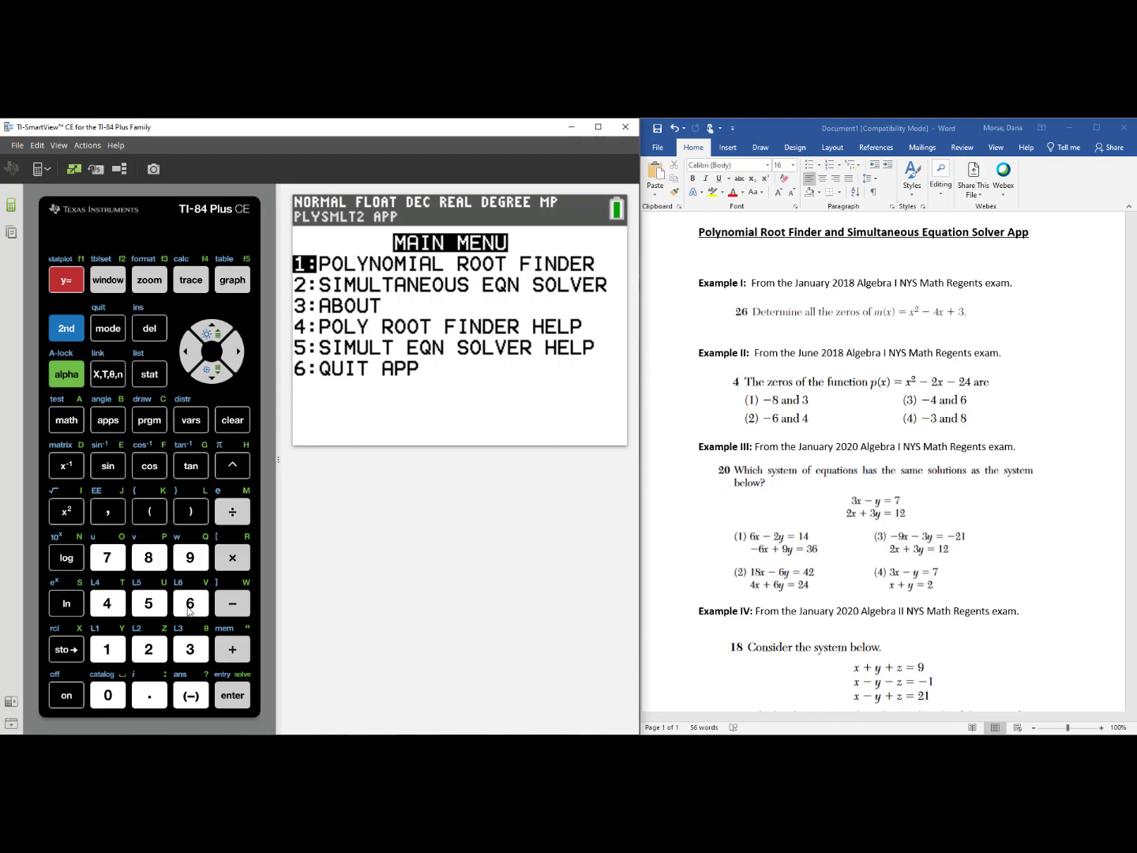
{"action": "left_click", "coordinate": [188, 608]}
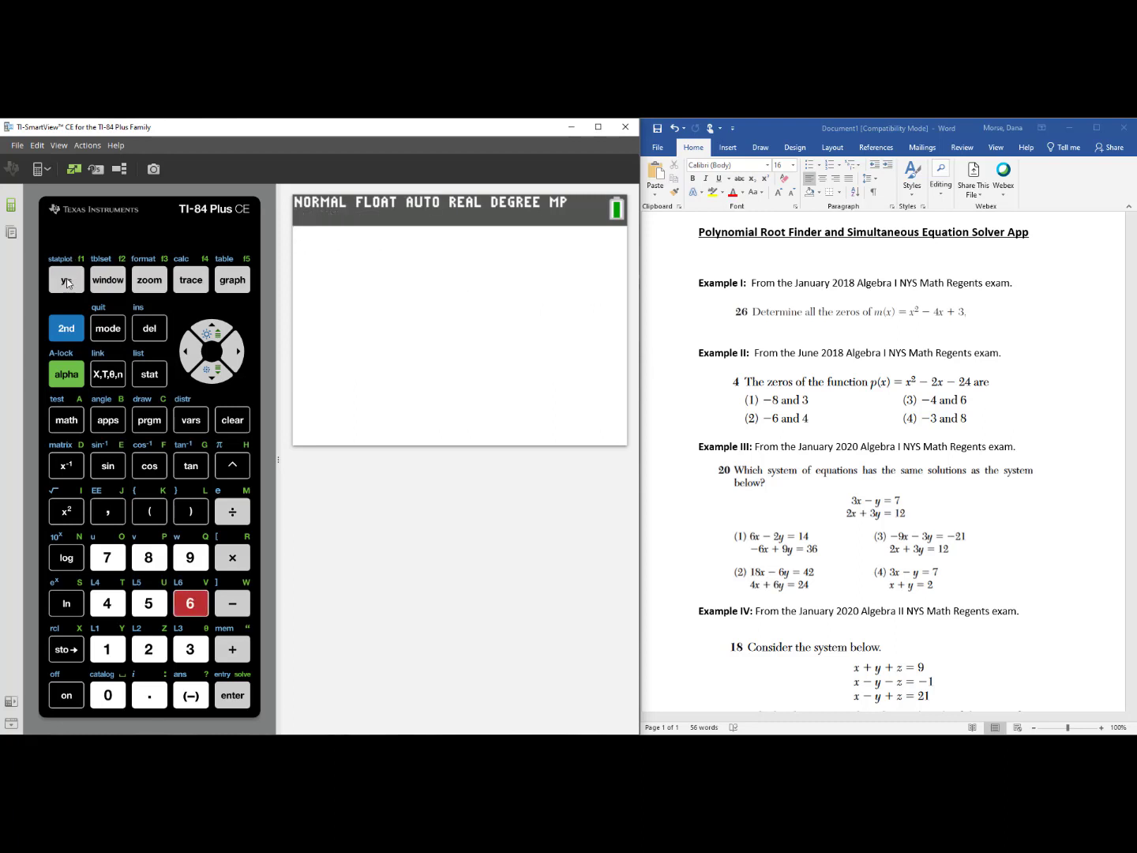
Check Y1 = X² − 2X − 24 and set the window's Ymin to −26
{"action": "left_click", "coordinate": [67, 281]}
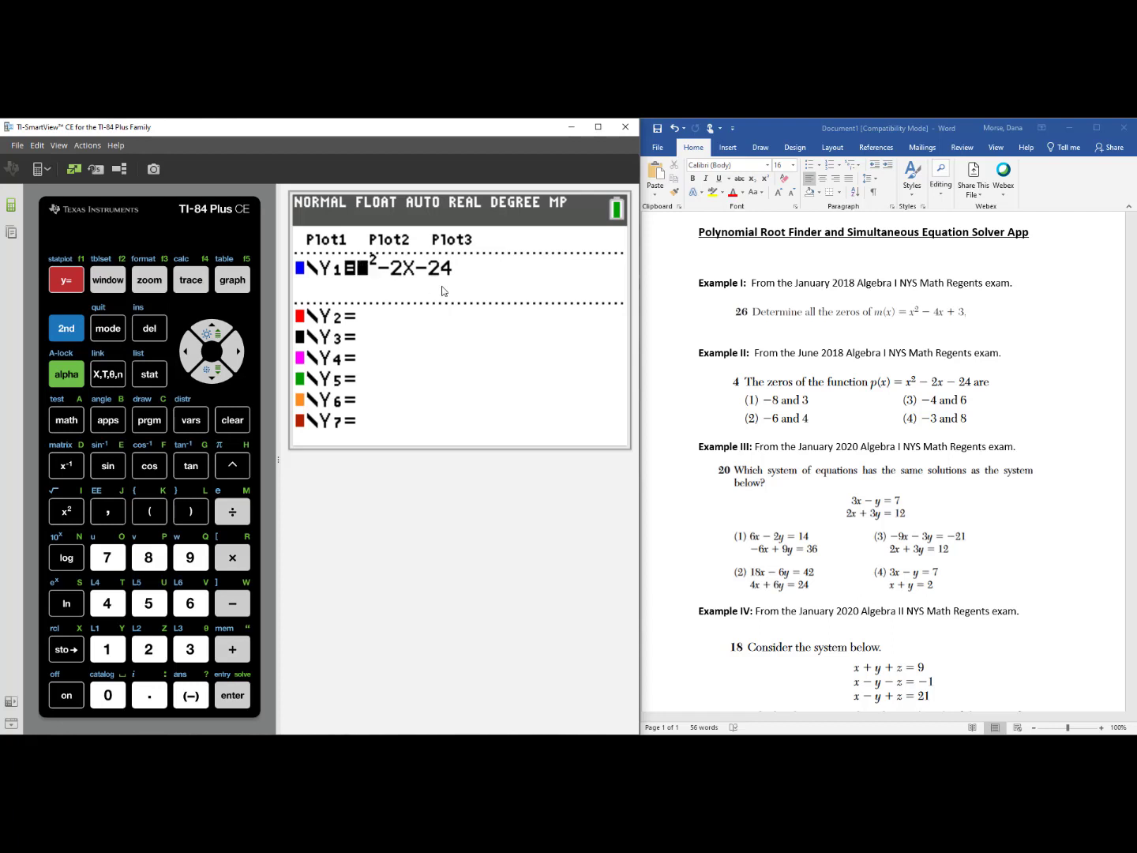
{"action": "left_click", "coordinate": [102, 288]}
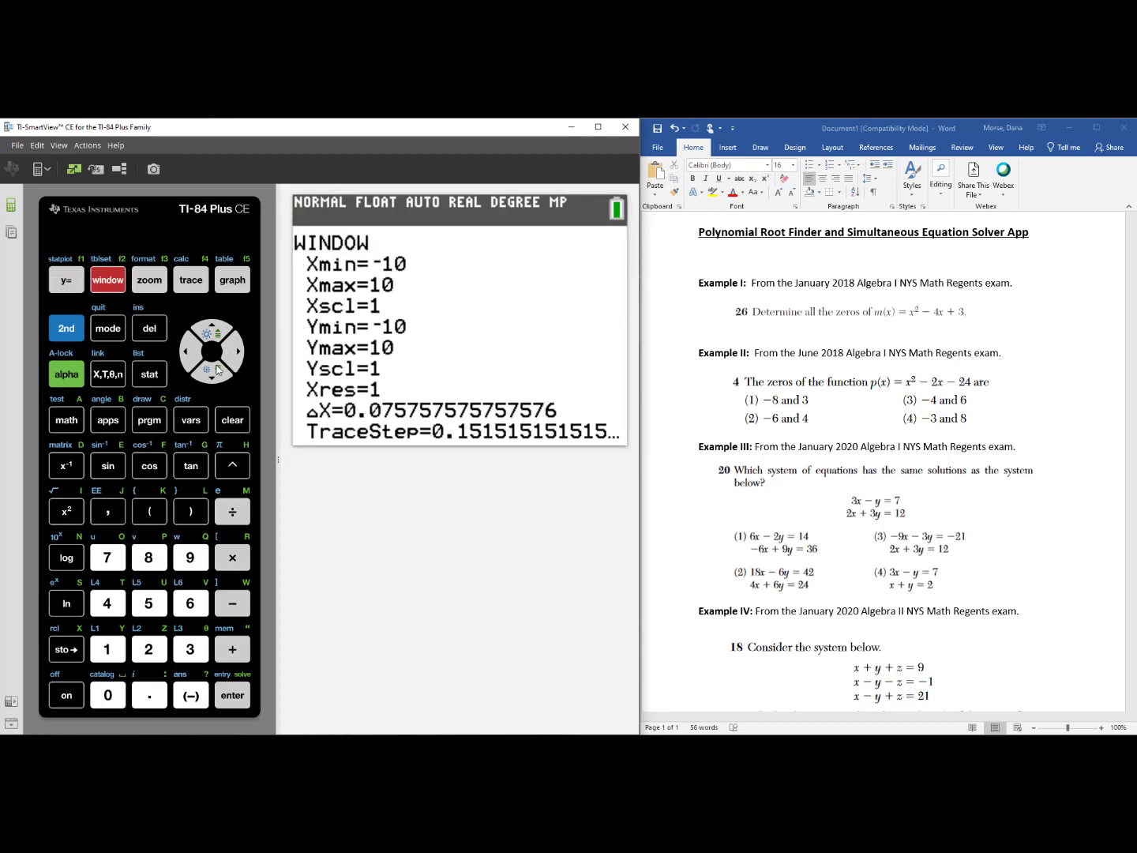
{"action": "left_click", "coordinate": [217, 372]}
{"action": "left_click", "coordinate": [216, 373]}
{"action": "left_click", "coordinate": [214, 374]}
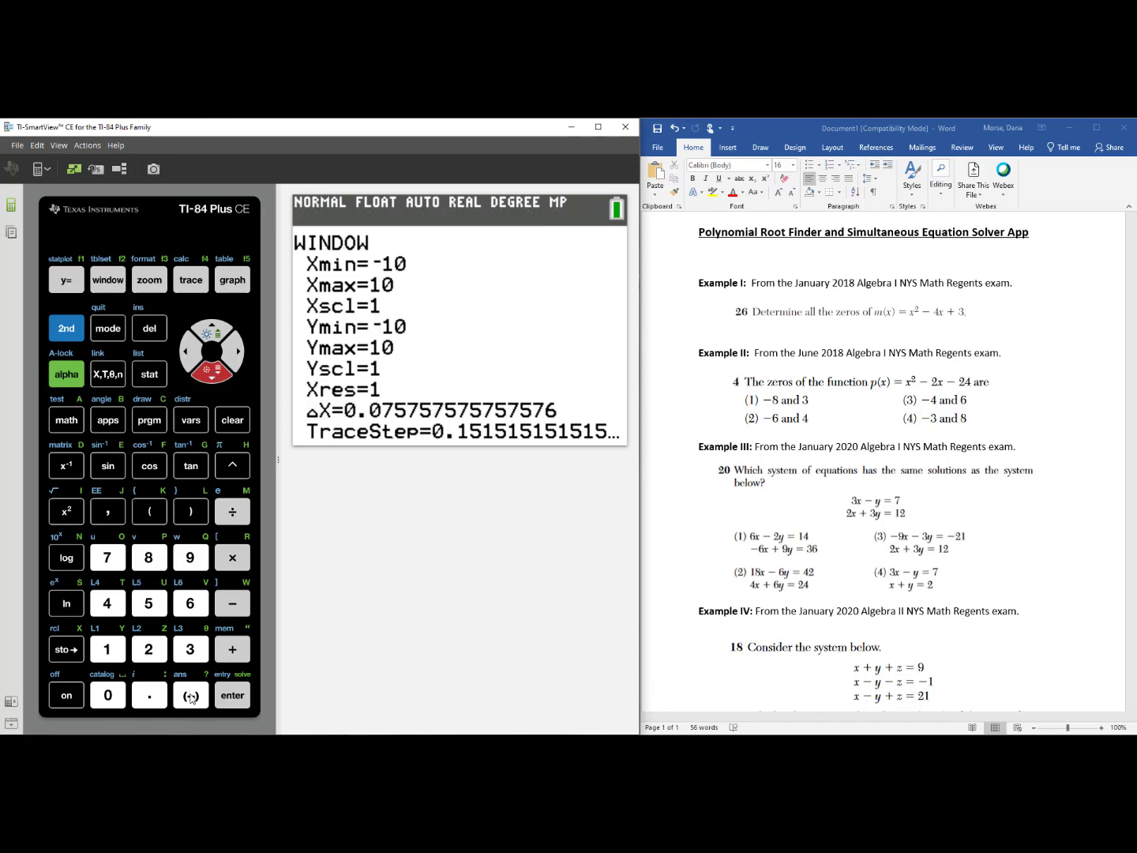
{"action": "left_click", "coordinate": [191, 698]}
{"action": "left_click", "coordinate": [148, 650]}
{"action": "left_click", "coordinate": [192, 606]}
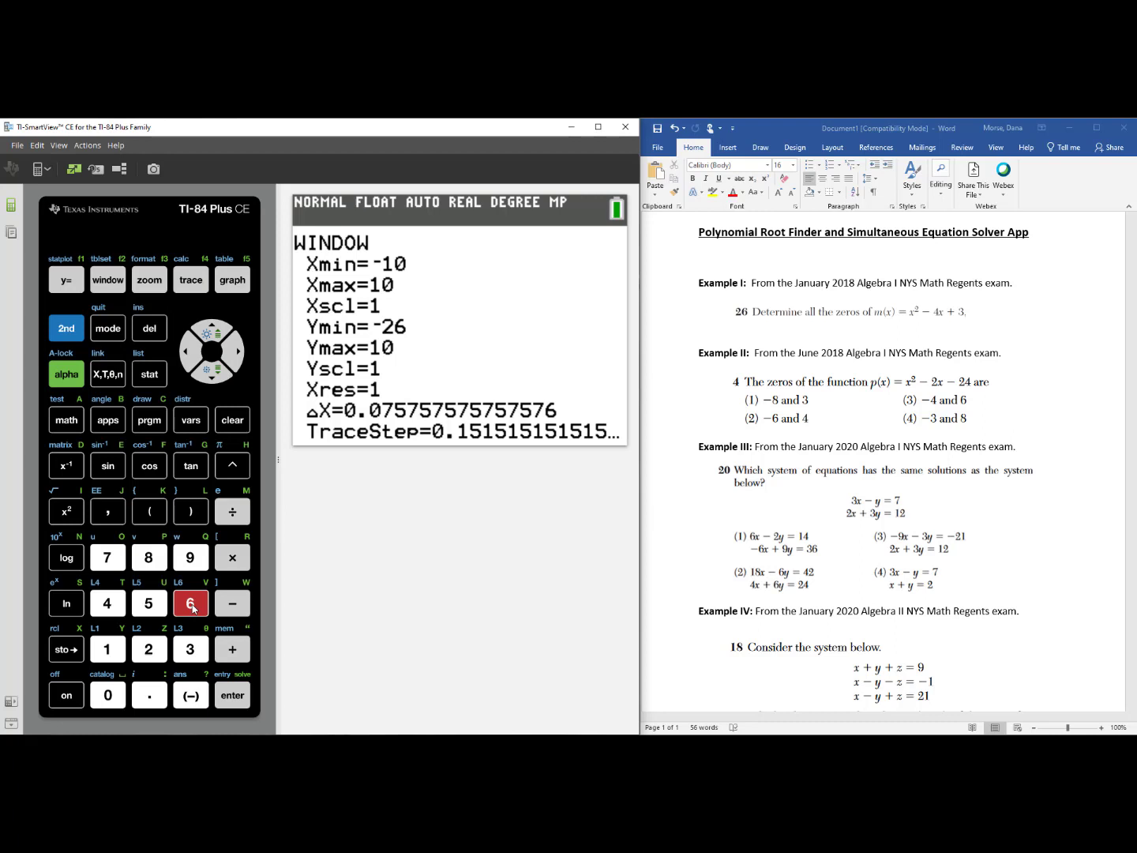
Graph the parabola crossing at −4 and 6, then return to the home screen
{"action": "left_click", "coordinate": [236, 283]}
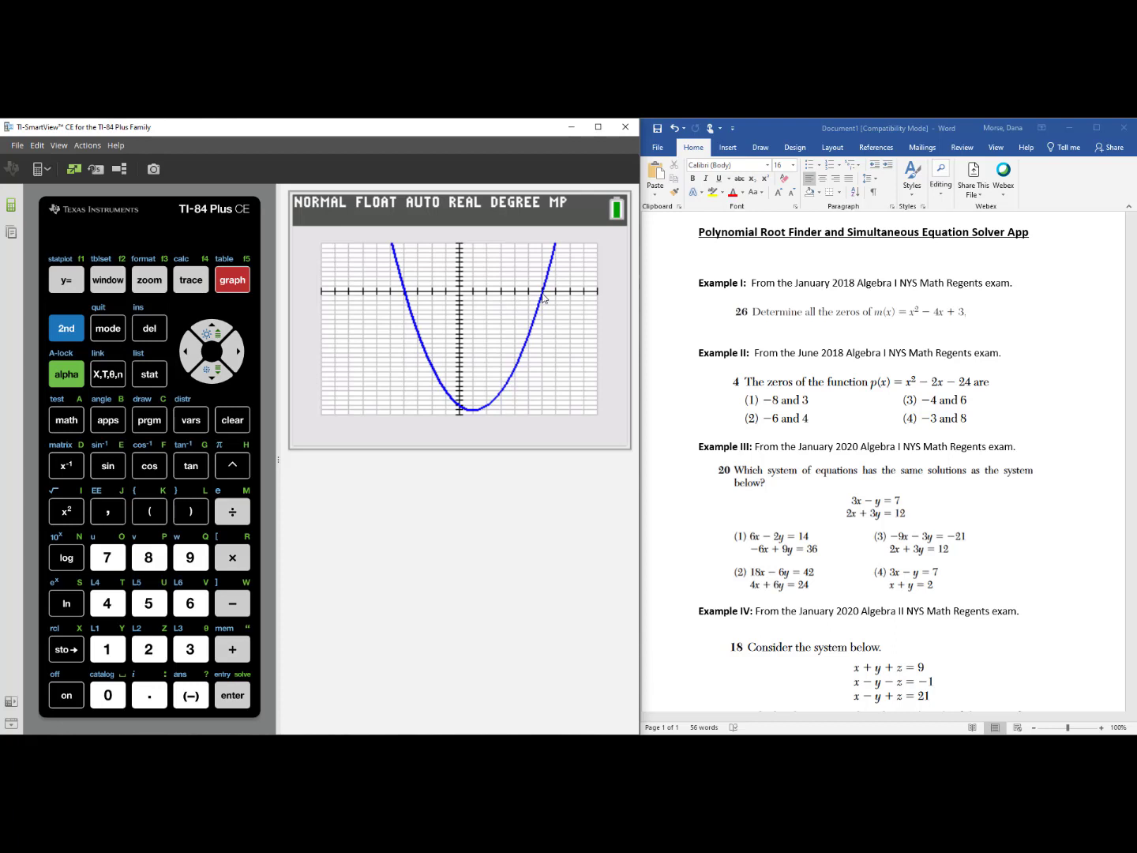
{"action": "left_click", "coordinate": [64, 333]}
{"action": "left_click", "coordinate": [94, 335]}
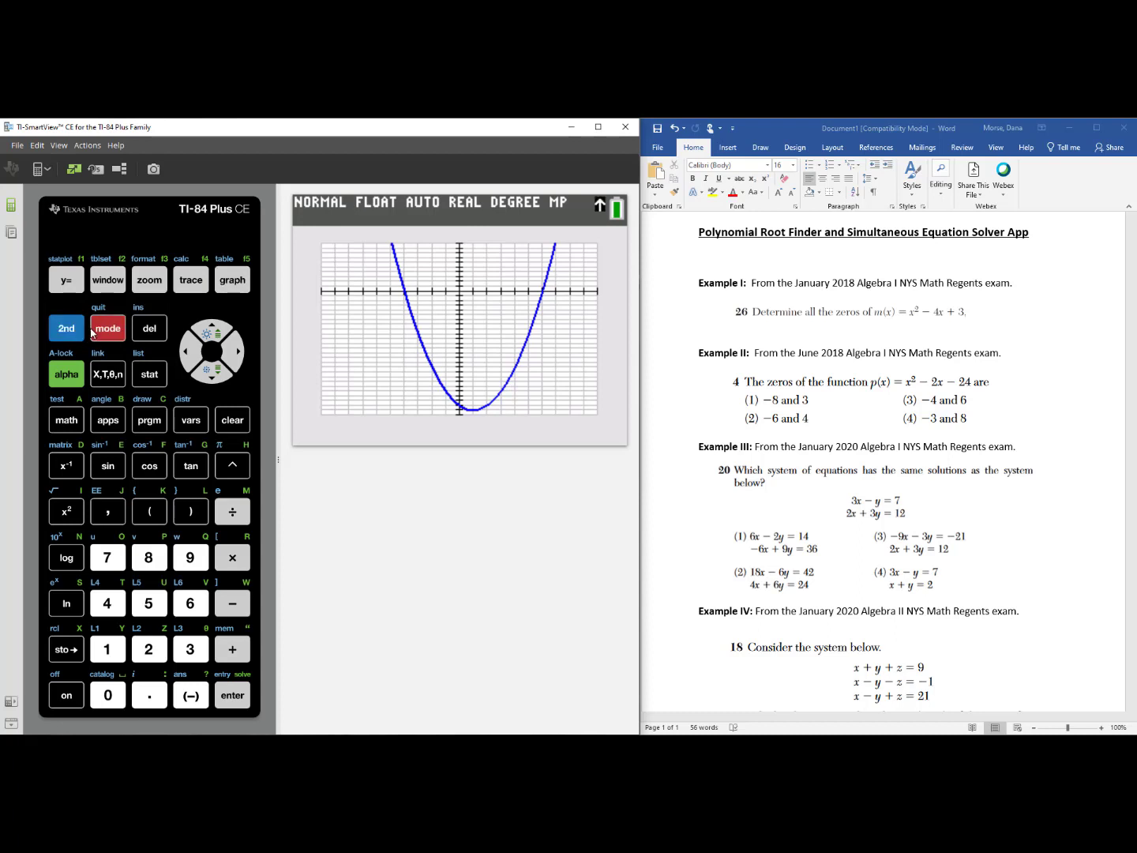
Launch 9:PlySmlt2 from the apps list to reach its main menu
{"action": "left_click", "coordinate": [108, 423]}
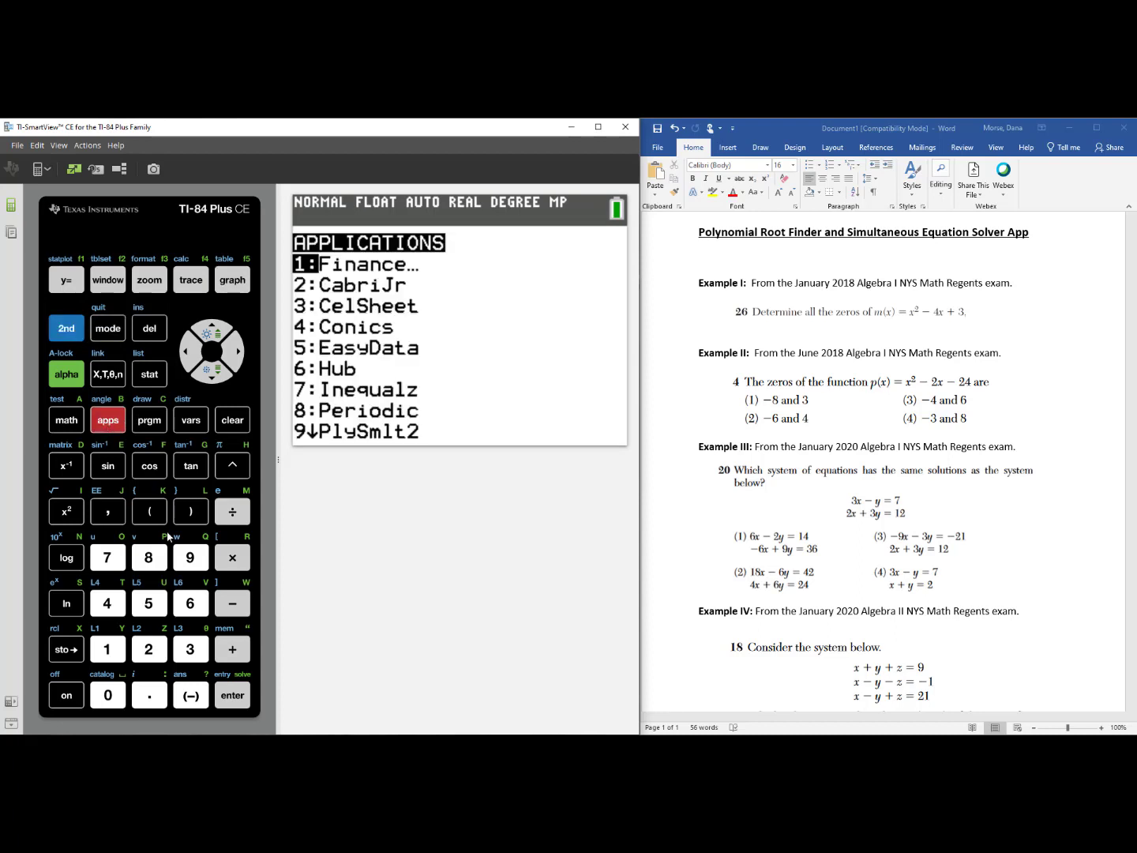
{"action": "left_click", "coordinate": [190, 557]}
{"action": "left_click", "coordinate": [681, 499]}
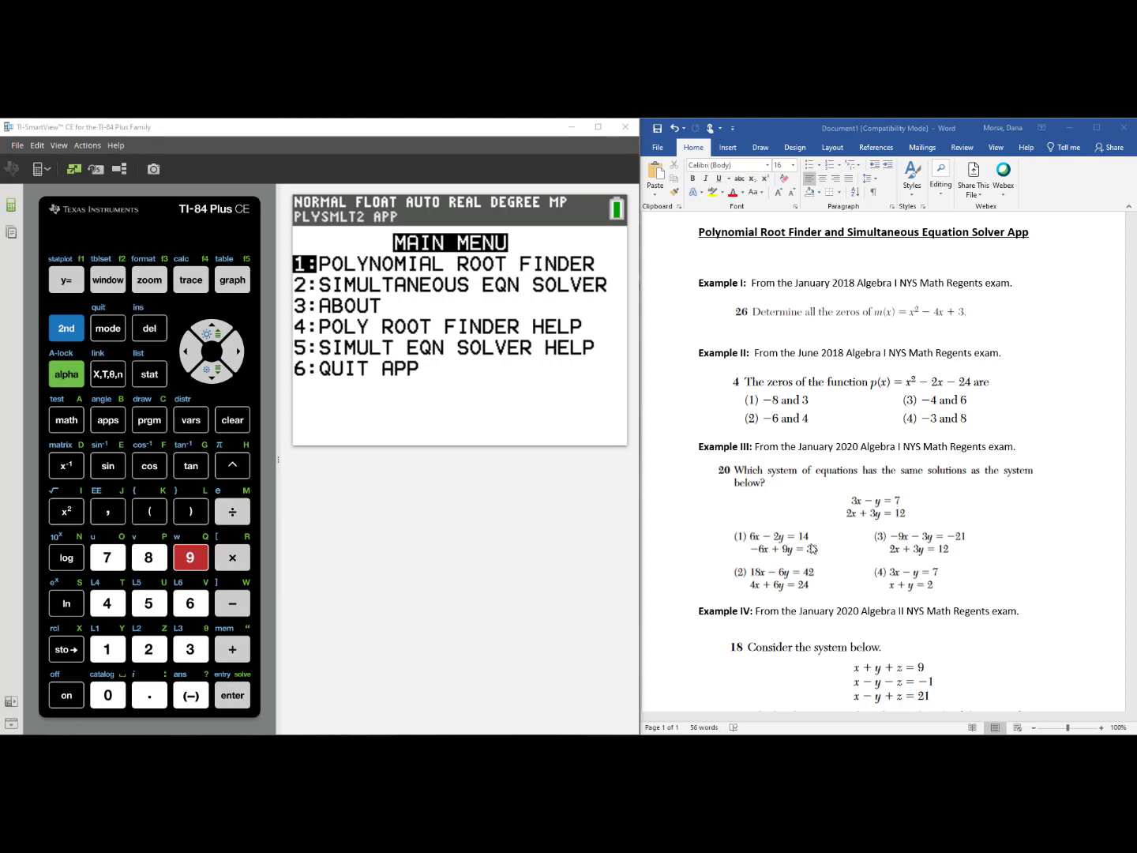
Choose the Simultaneous Eqn Solver and accept 2 equations with 2 unknowns
{"action": "left_click", "coordinate": [149, 649]}
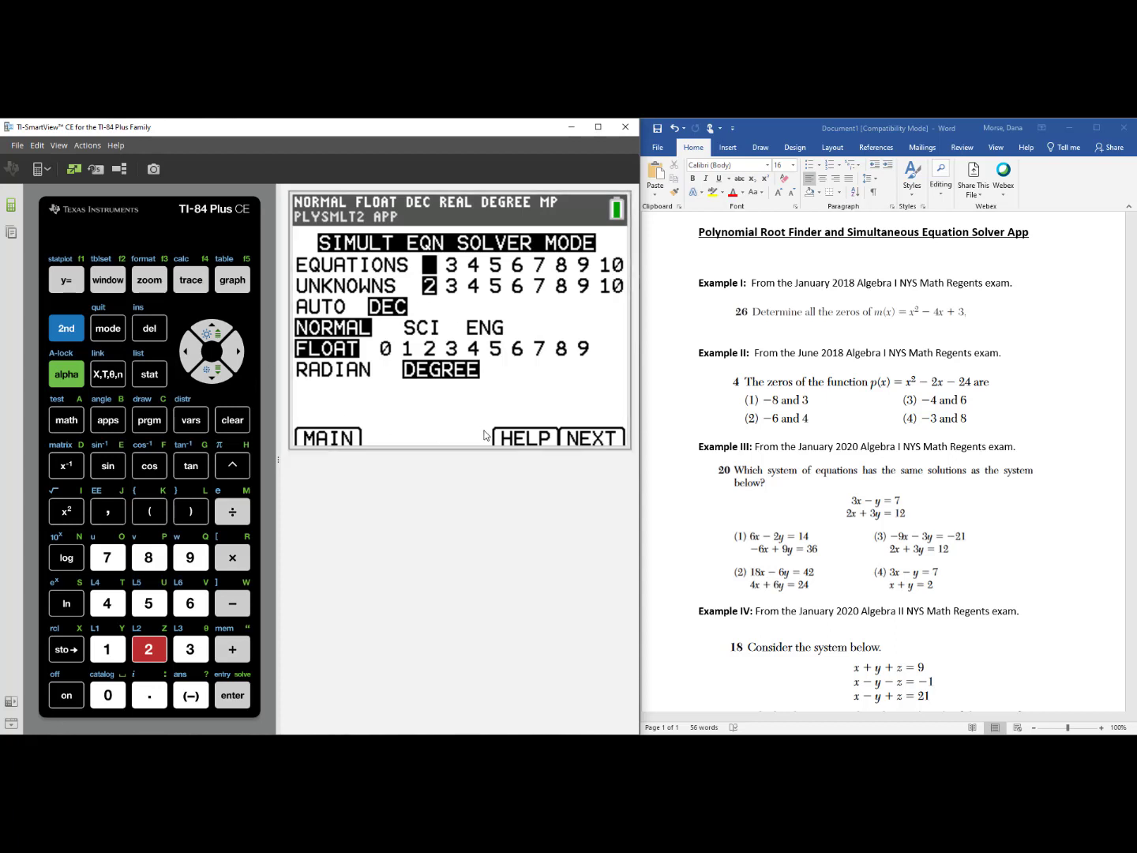
{"action": "left_click", "coordinate": [608, 446]}
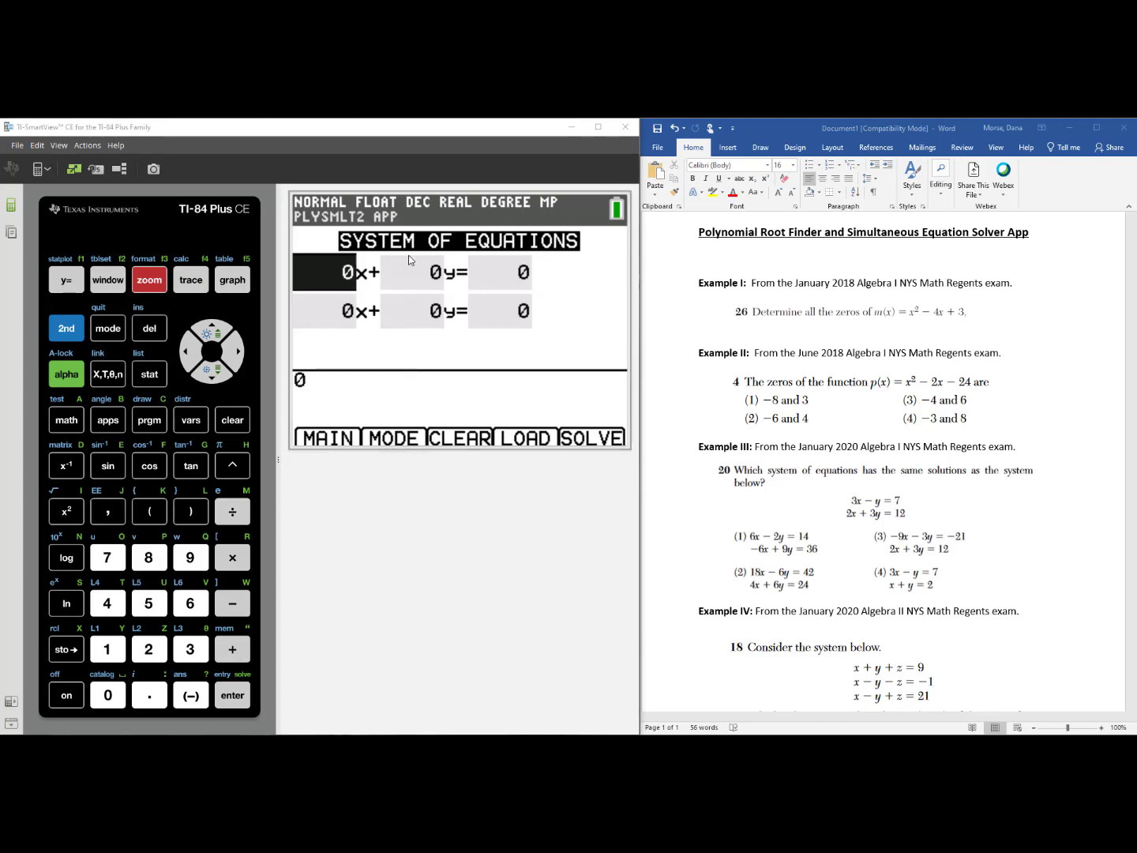
Enter the first equation 3x − 1y = 7
{"action": "left_click", "coordinate": [189, 651]}
{"action": "left_click", "coordinate": [234, 696]}
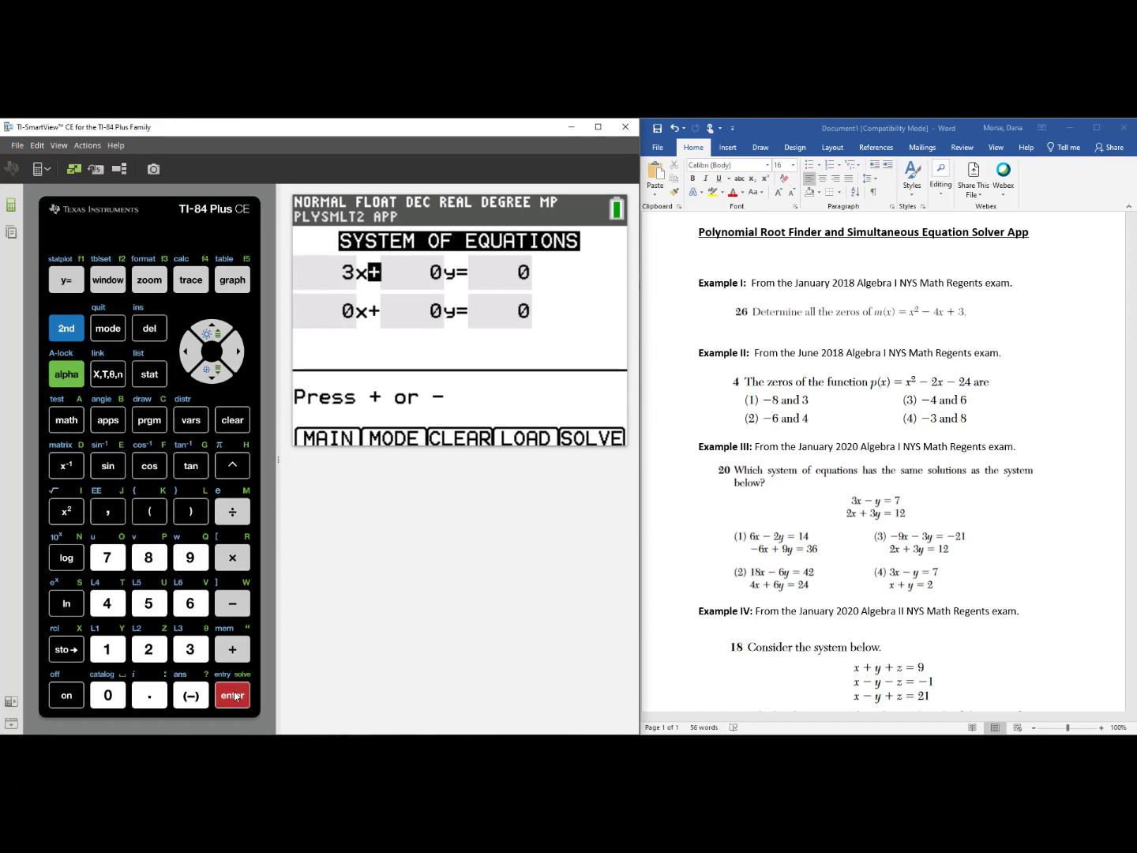
{"action": "left_click", "coordinate": [238, 603]}
{"action": "left_click", "coordinate": [239, 696]}
{"action": "left_click", "coordinate": [119, 654]}
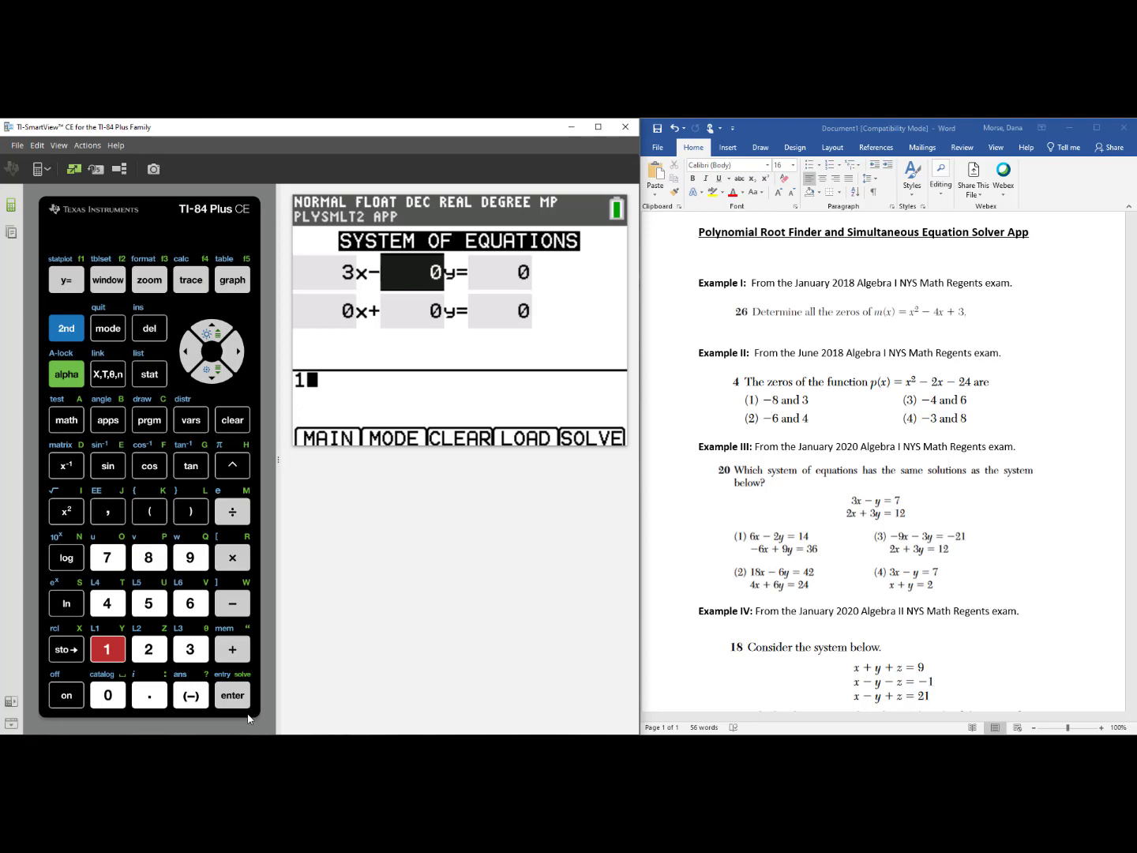
{"action": "left_click", "coordinate": [231, 697]}
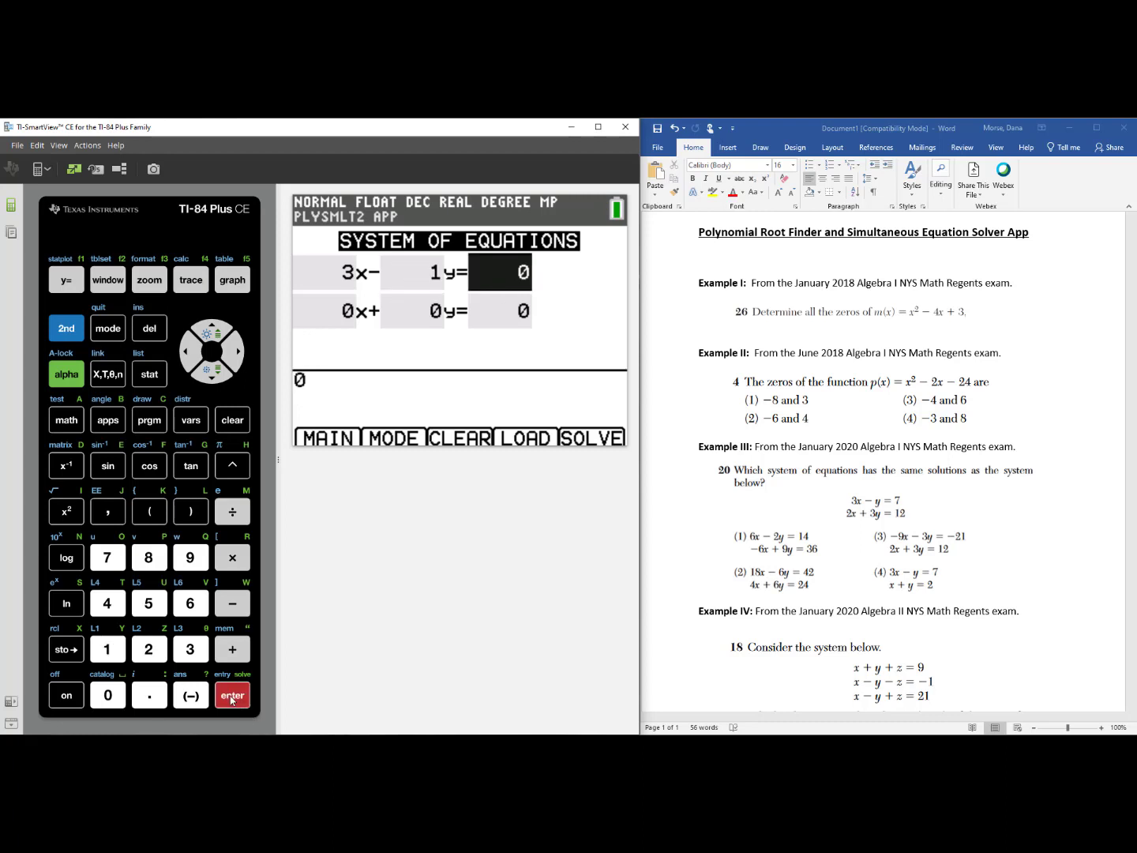
{"action": "left_click", "coordinate": [107, 558]}
{"action": "left_click", "coordinate": [234, 692]}
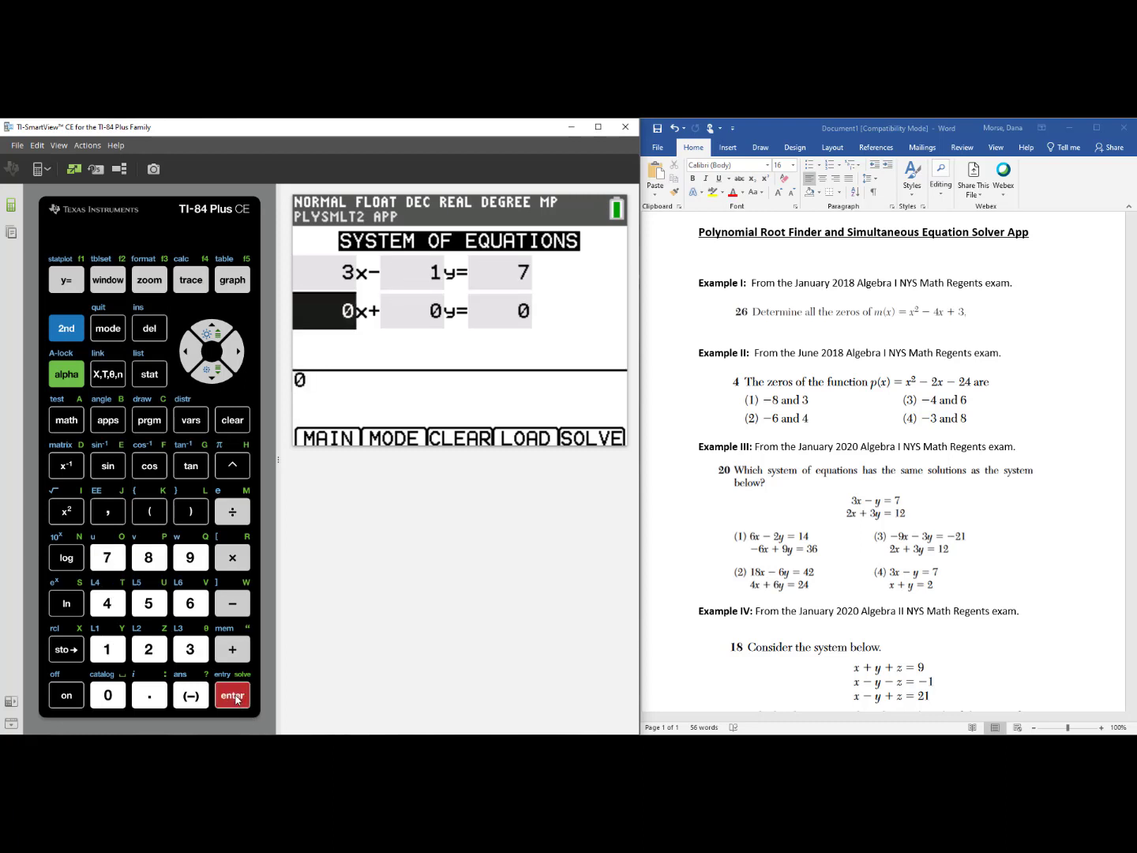
Enter the second equation 2x + 3y = 12
{"action": "left_click", "coordinate": [148, 650]}
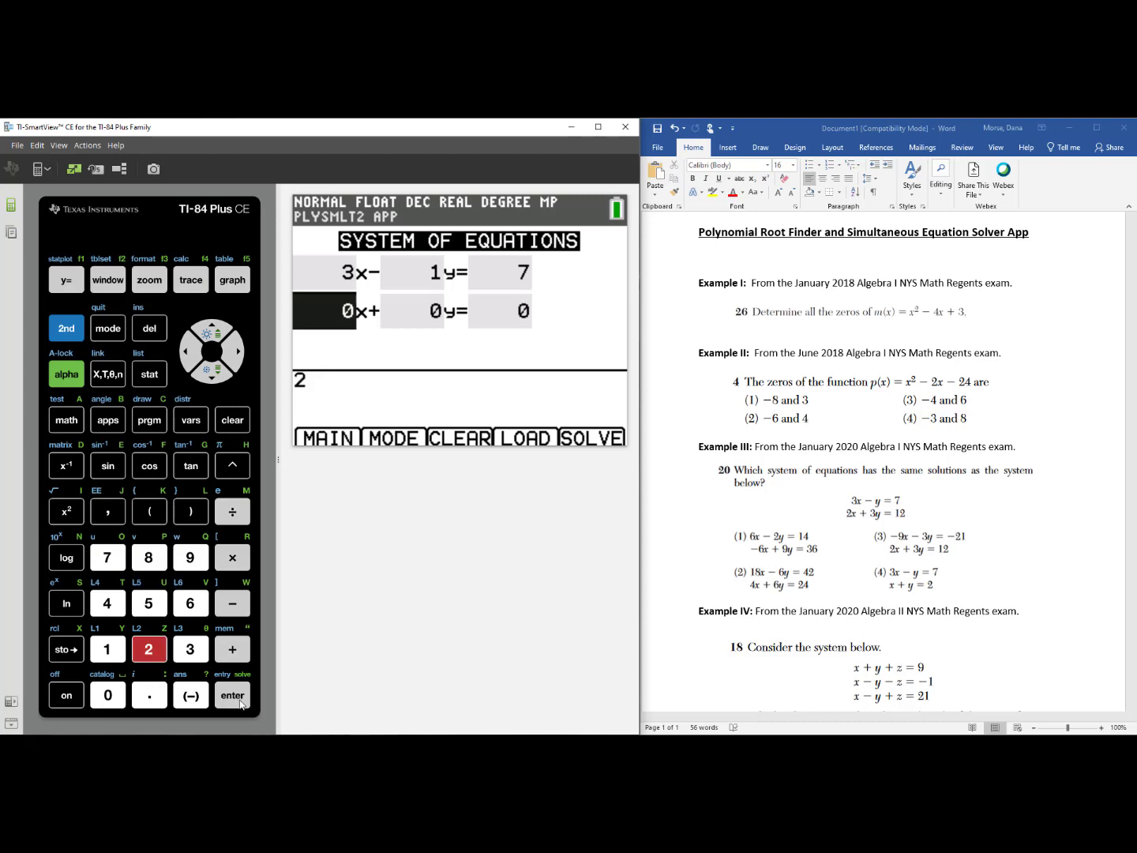
{"action": "left_click", "coordinate": [234, 698]}
{"action": "key", "text": "plus"}
{"action": "left_click", "coordinate": [231, 697]}
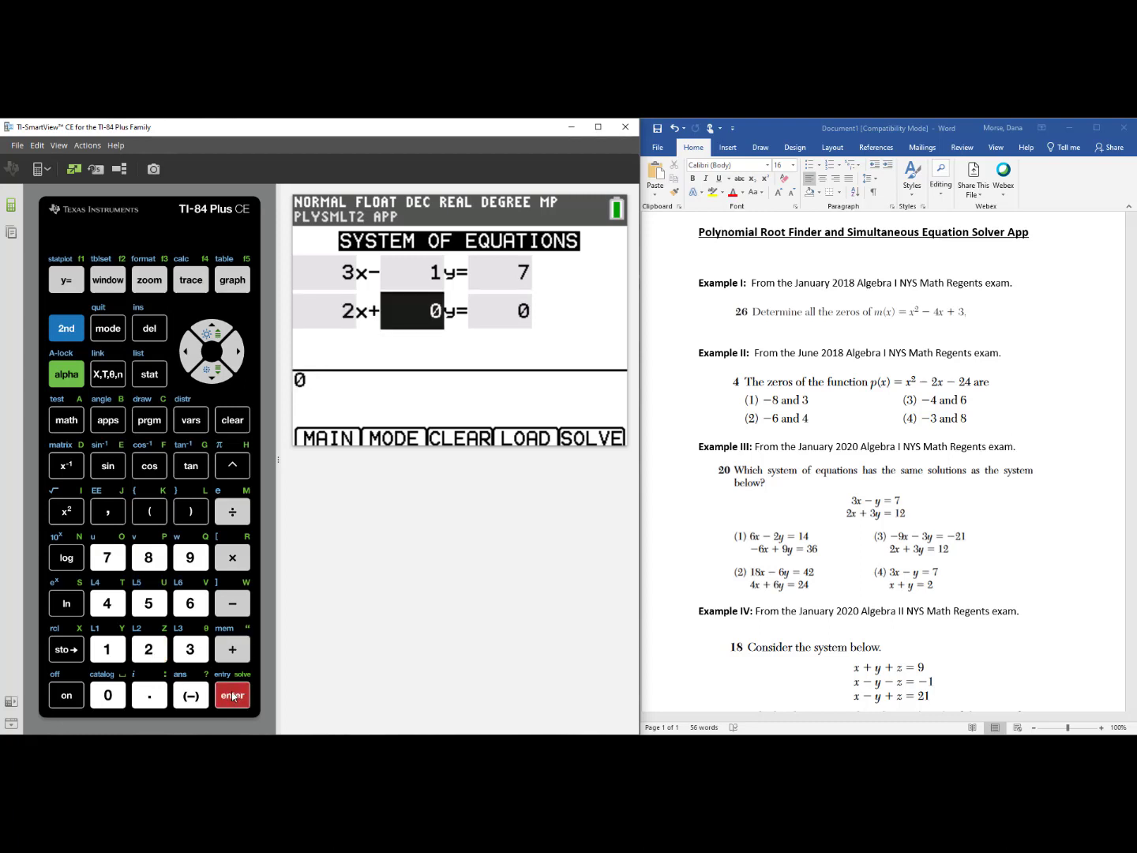
{"action": "left_click", "coordinate": [195, 662]}
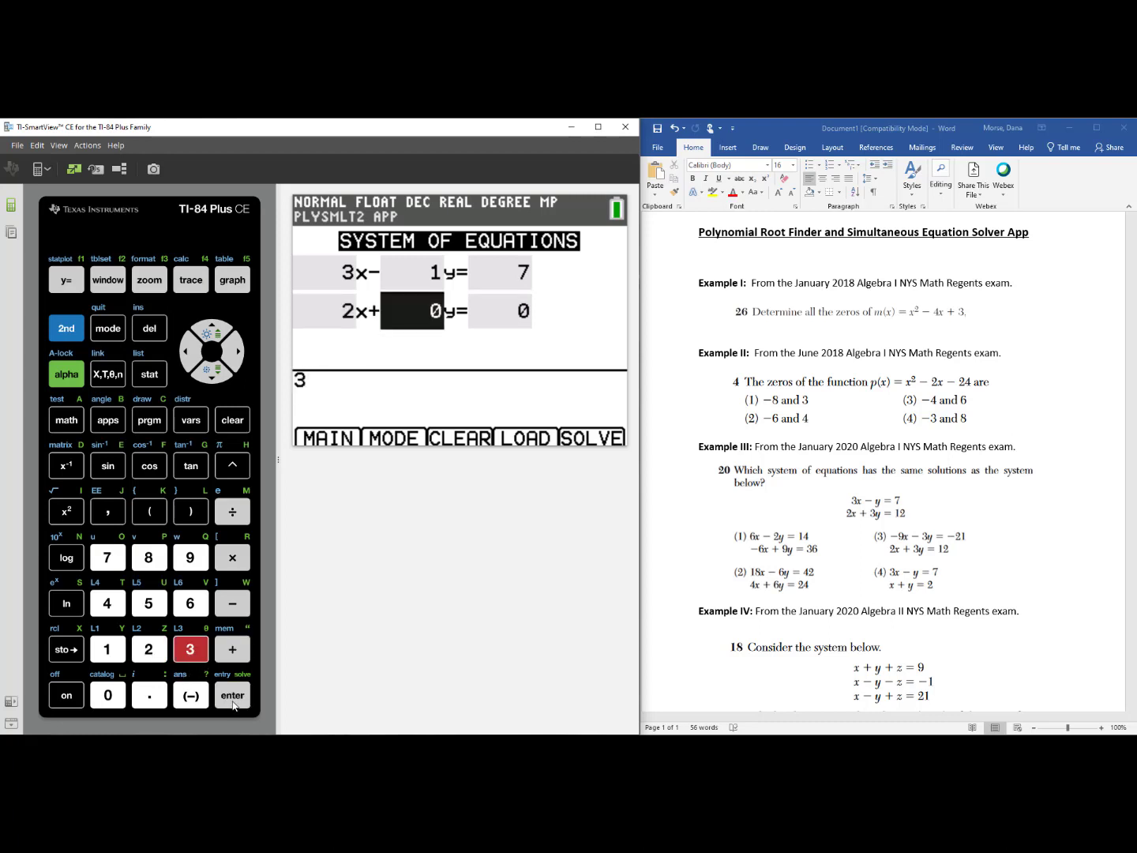
{"action": "left_click", "coordinate": [234, 701]}
{"action": "left_click", "coordinate": [106, 655]}
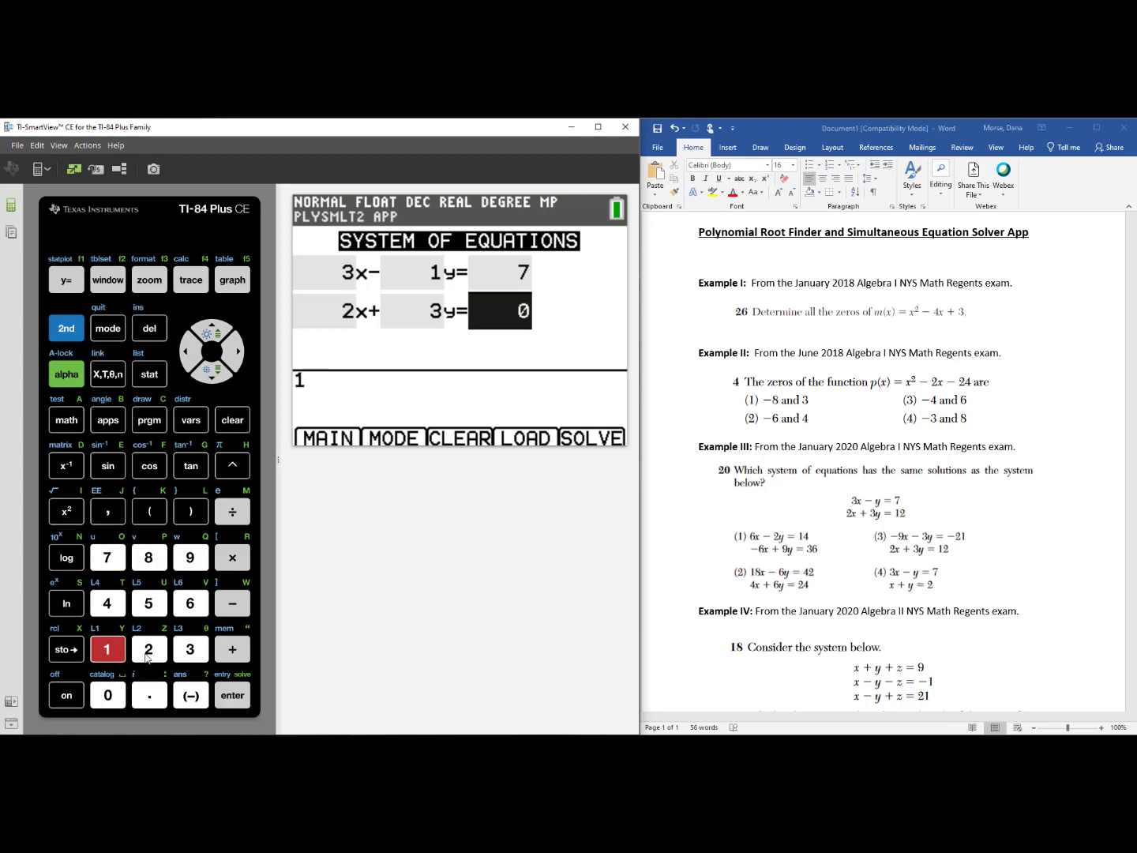
{"action": "left_click", "coordinate": [148, 651]}
{"action": "left_click", "coordinate": [230, 697]}
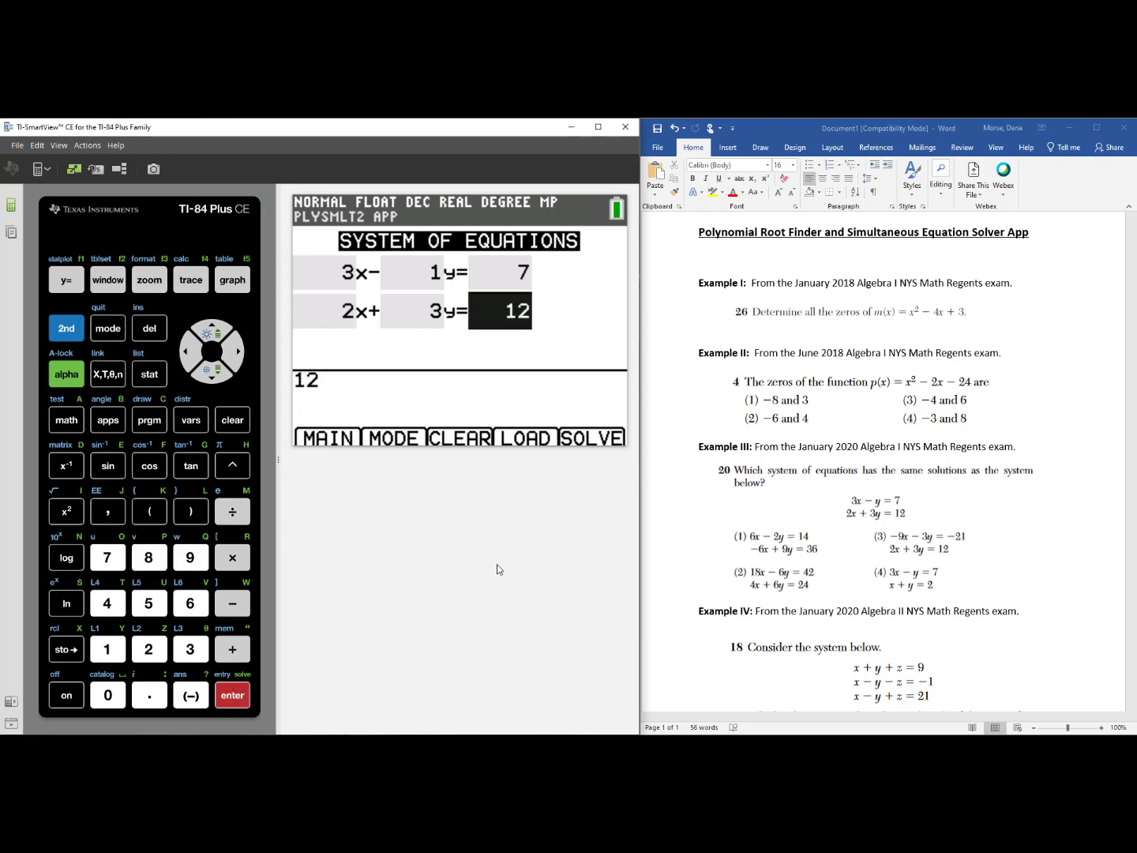
Solve the system to get x = 3, y = 2, then return to the equations screen
{"action": "left_click", "coordinate": [233, 281]}
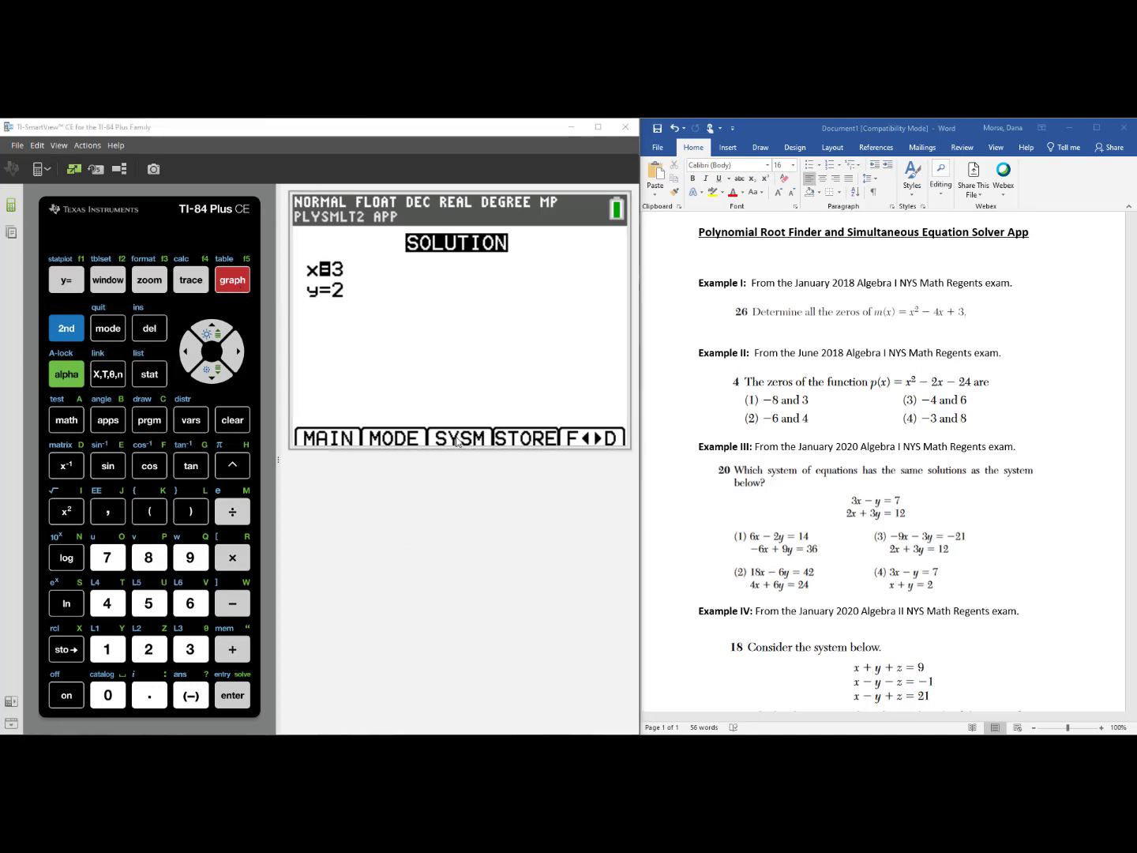
{"action": "left_click", "coordinate": [152, 282]}
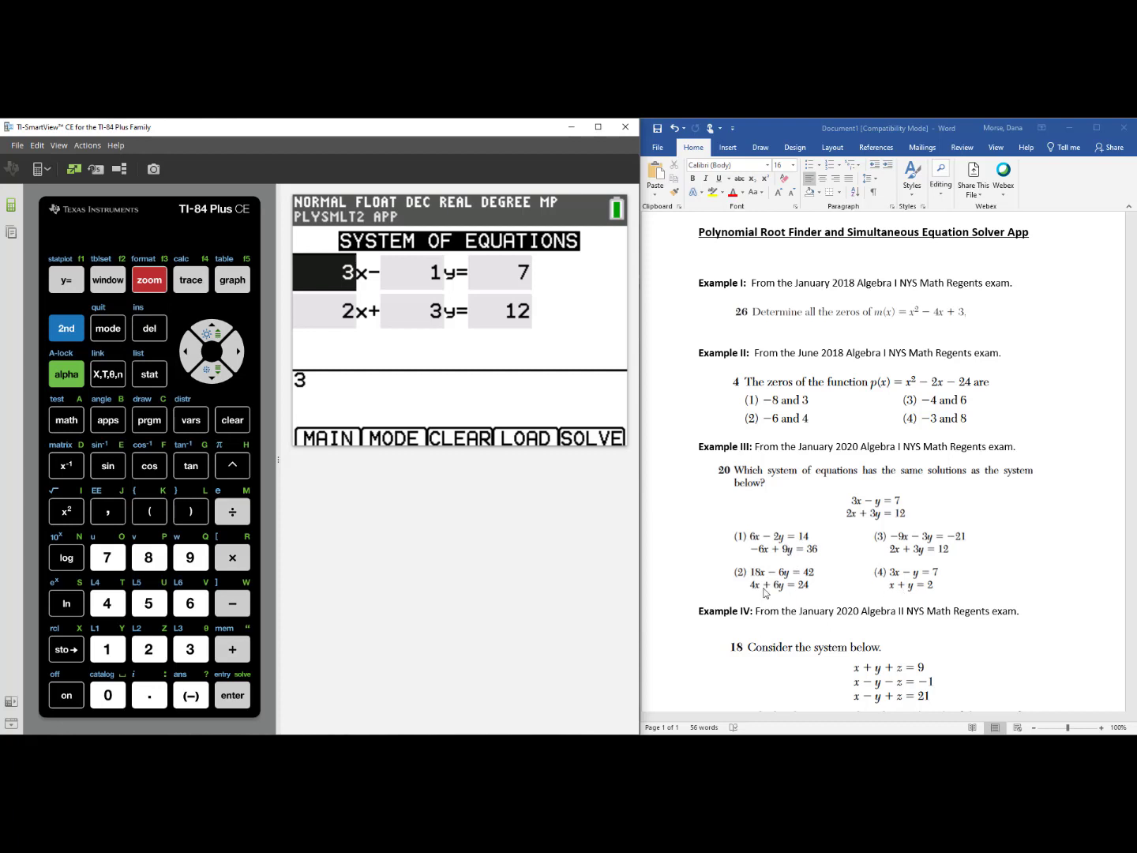
Scroll the Word document down to Example IV's three-equation question and its answer choices
{"action": "scroll", "coordinate": [743, 560], "scroll_direction": "down", "scroll_amount": 3}
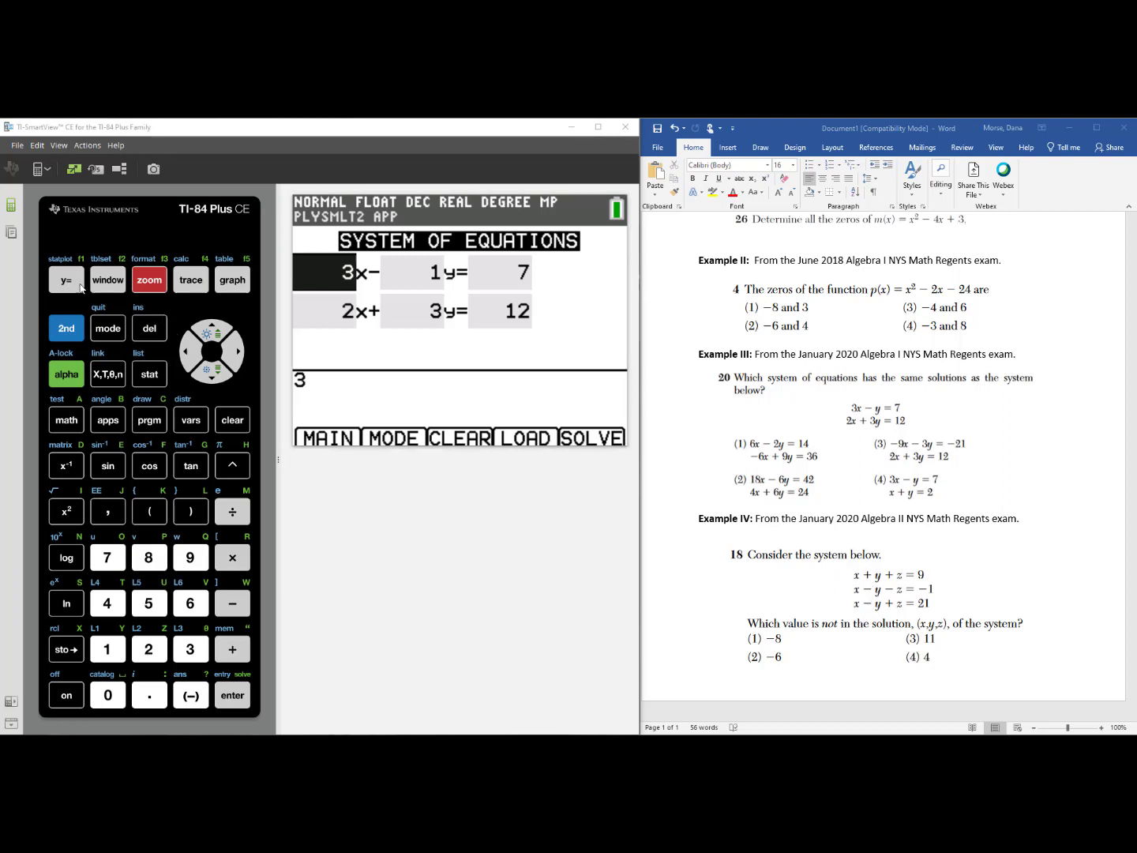
Set the simultaneous solver to 3 equations and 3 unknowns and reach the empty x, y, z grid
{"action": "left_click", "coordinate": [107, 285]}
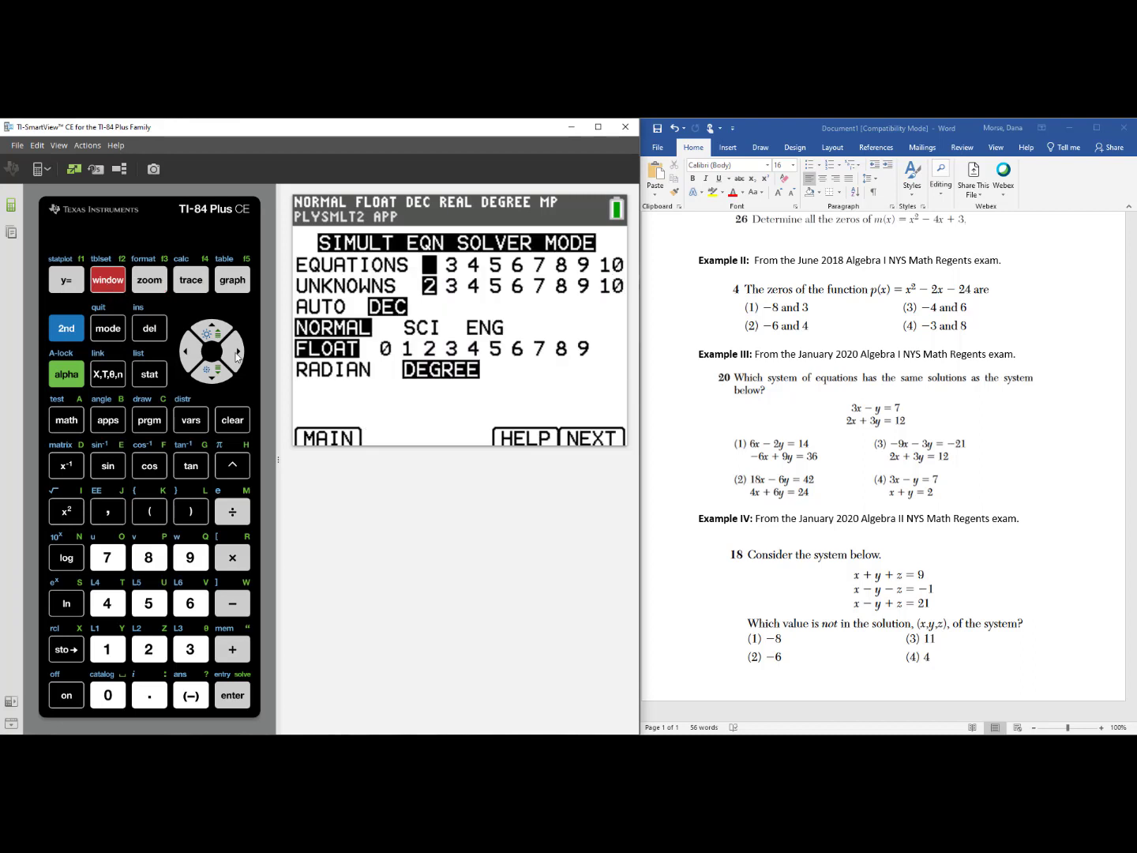
{"action": "left_click", "coordinate": [238, 351]}
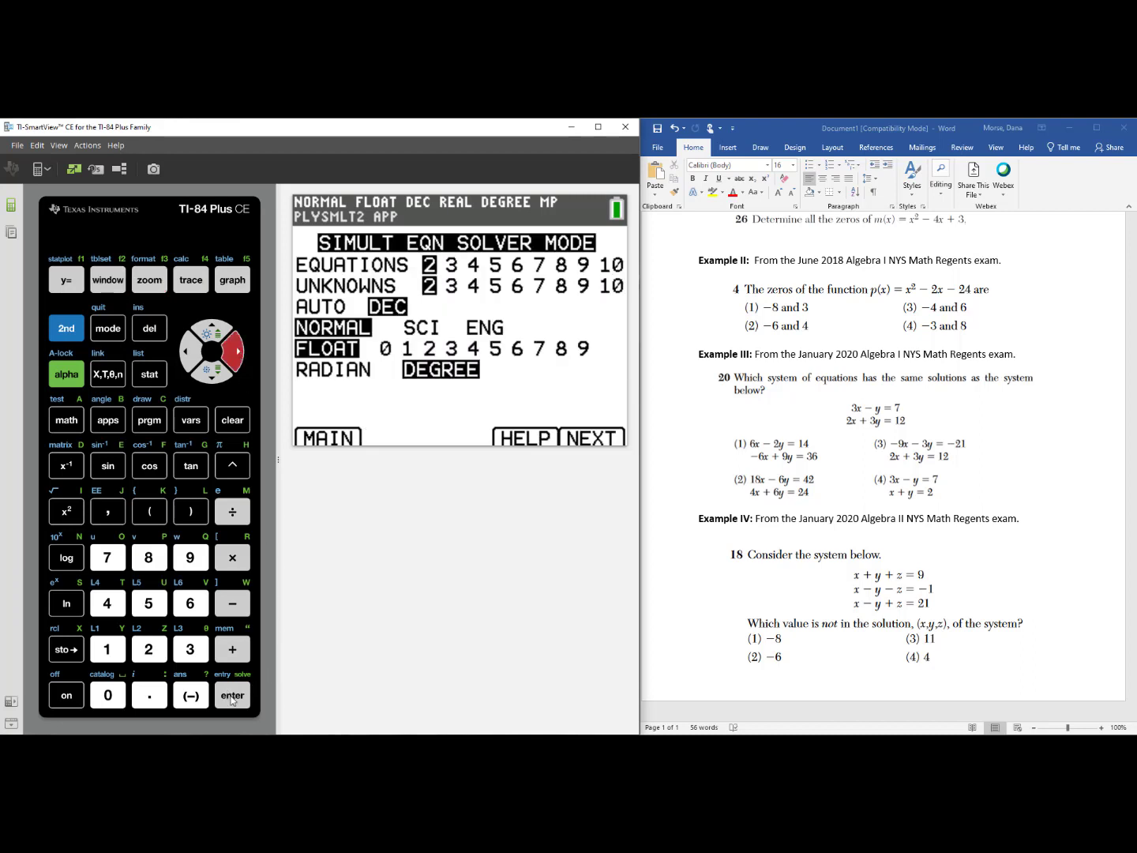
{"action": "left_click", "coordinate": [233, 695]}
{"action": "left_click", "coordinate": [210, 371]}
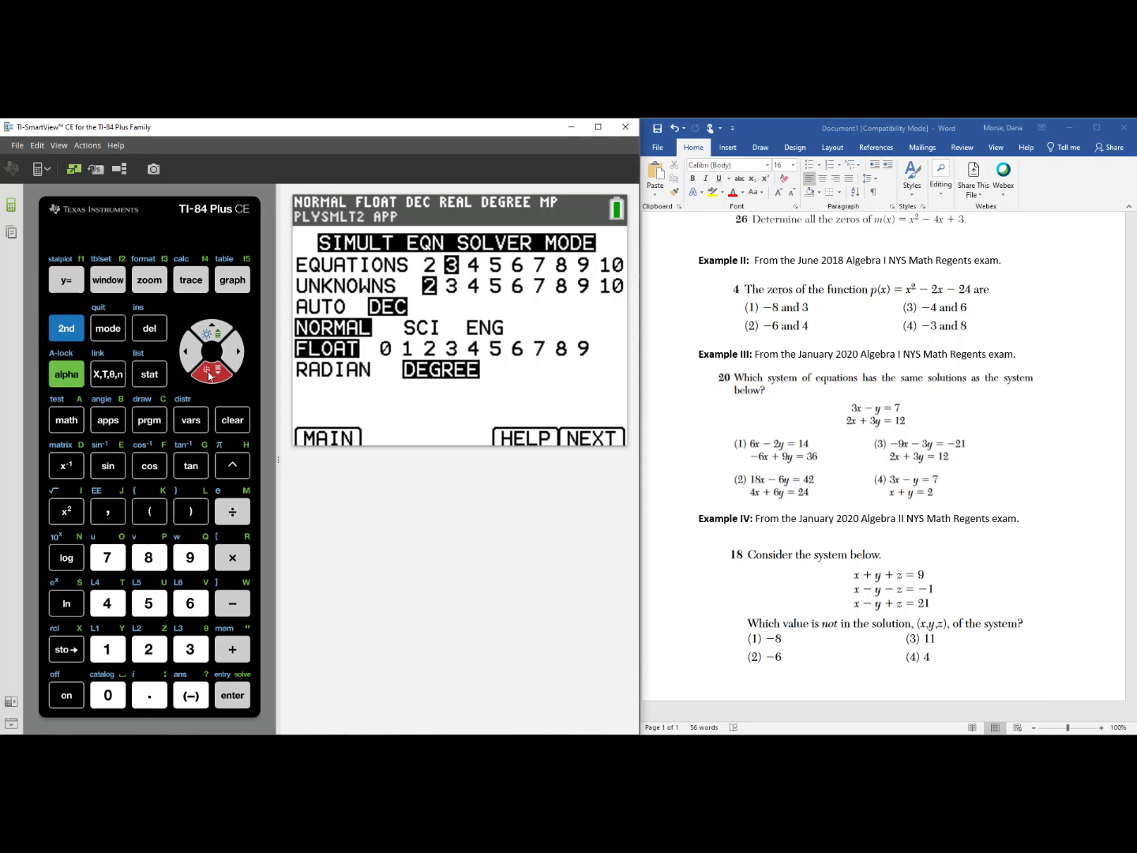
{"action": "left_click", "coordinate": [238, 357]}
{"action": "left_click", "coordinate": [238, 694]}
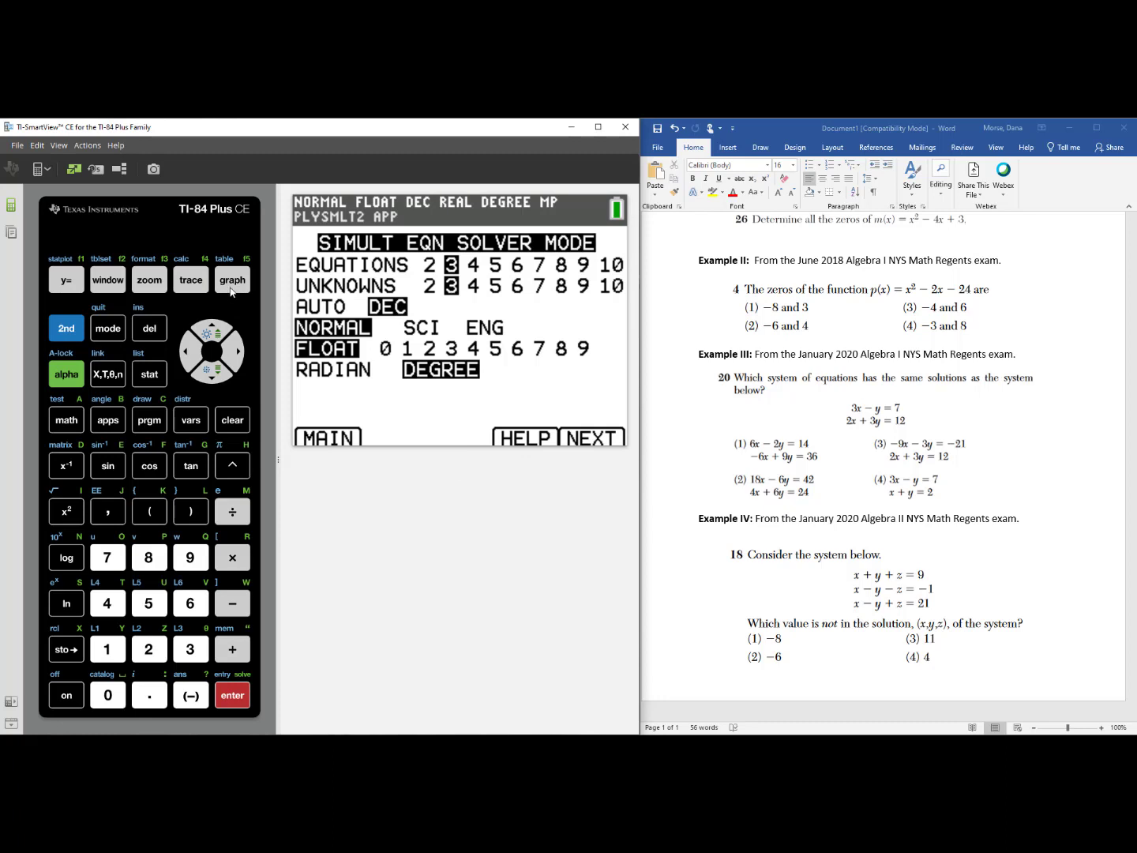
{"action": "left_click", "coordinate": [231, 283]}
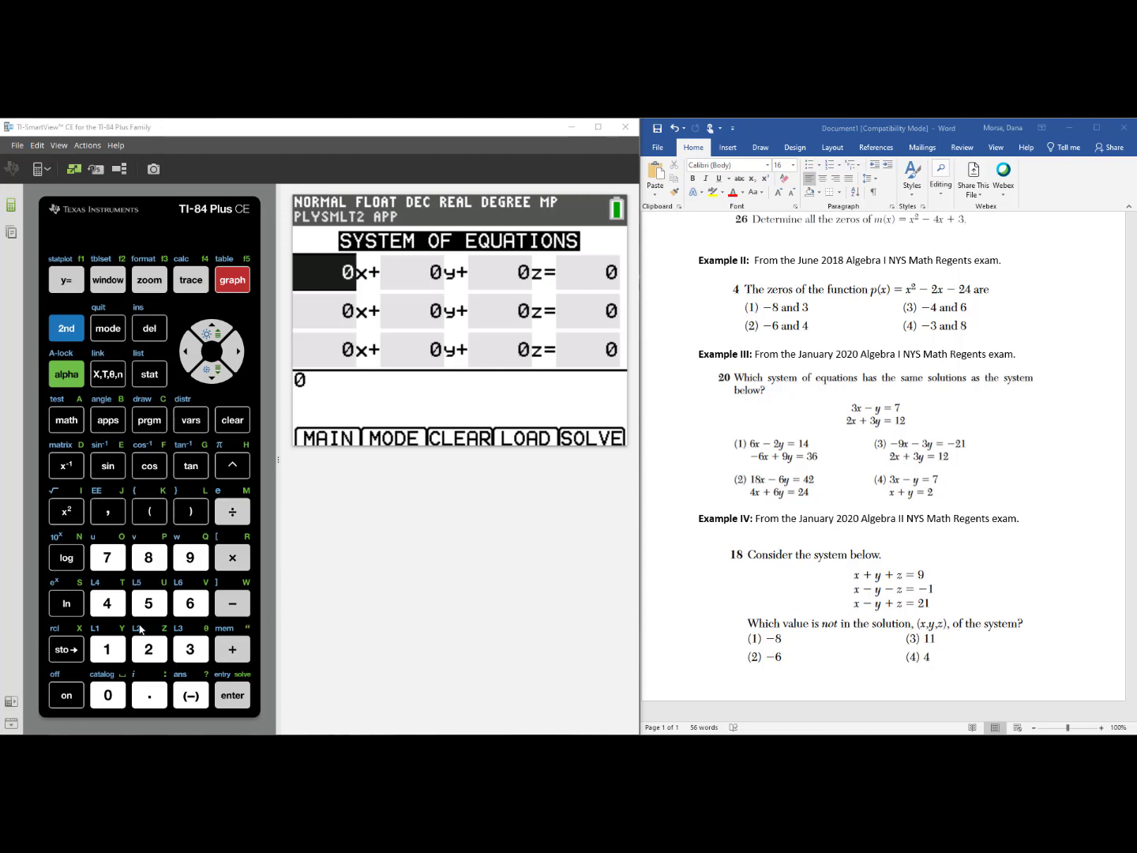
Enter the first equation x + y + z = 9
{"action": "left_click", "coordinate": [108, 649]}
{"action": "left_click", "coordinate": [233, 695]}
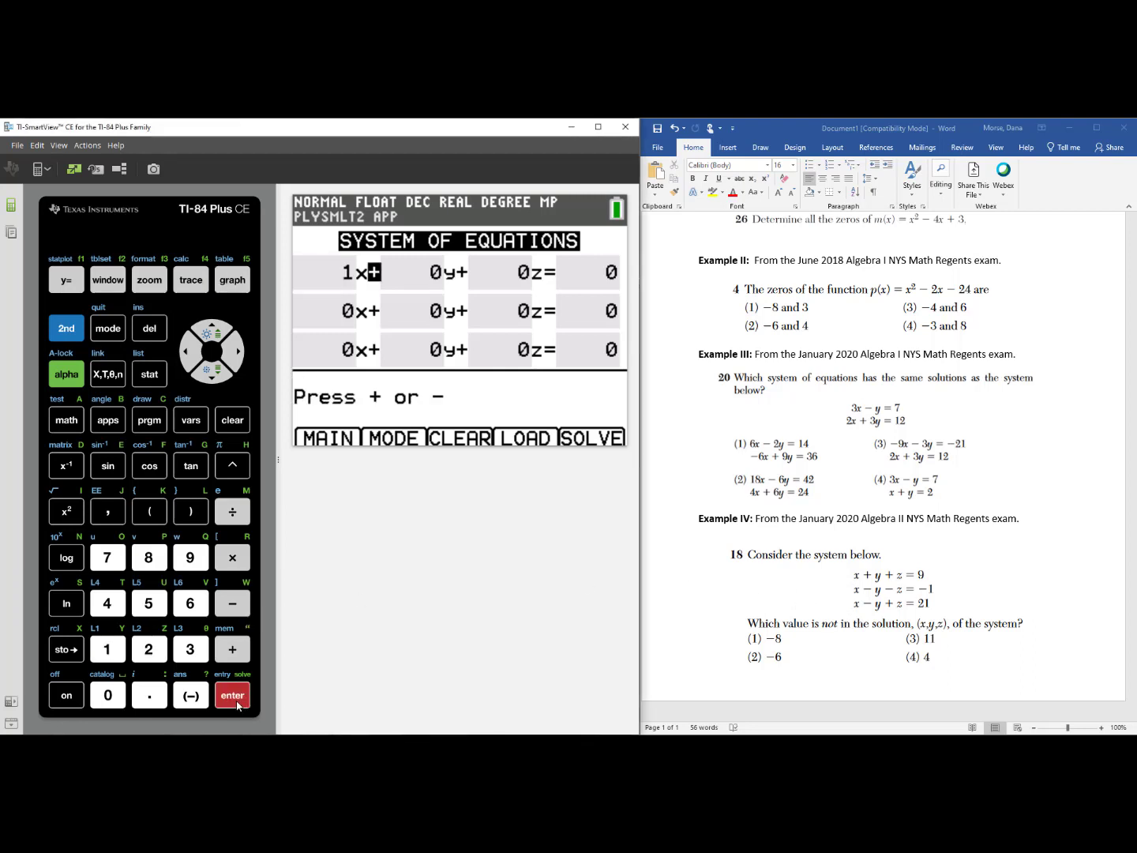
{"action": "left_click", "coordinate": [237, 699]}
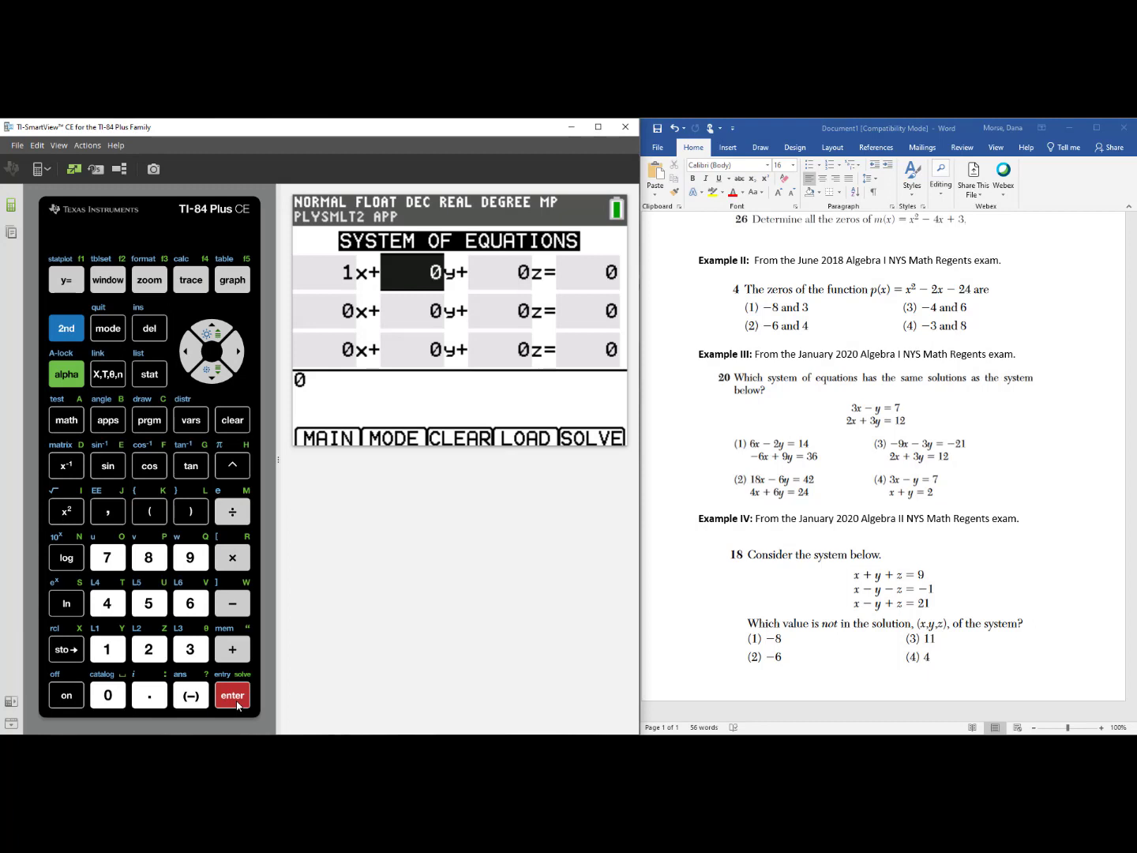
{"action": "left_click", "coordinate": [108, 650]}
{"action": "left_click", "coordinate": [233, 697]}
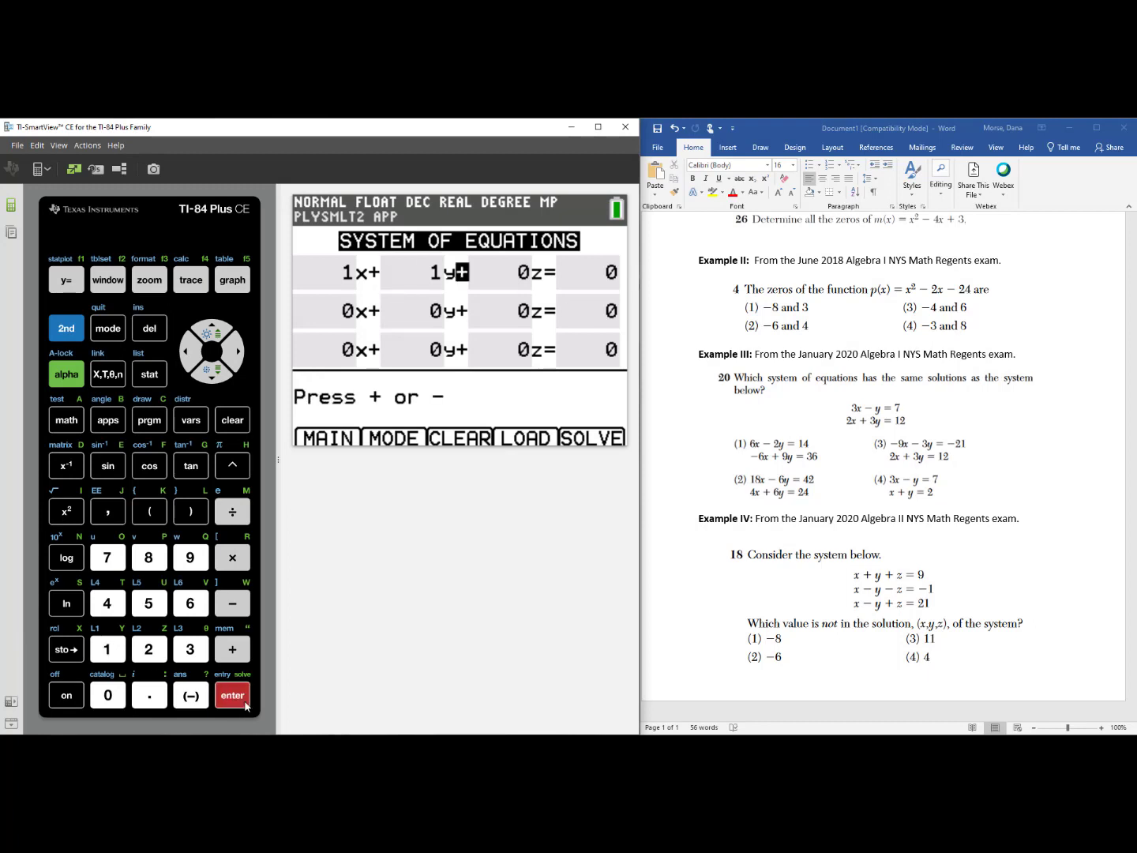
{"action": "left_click", "coordinate": [233, 699]}
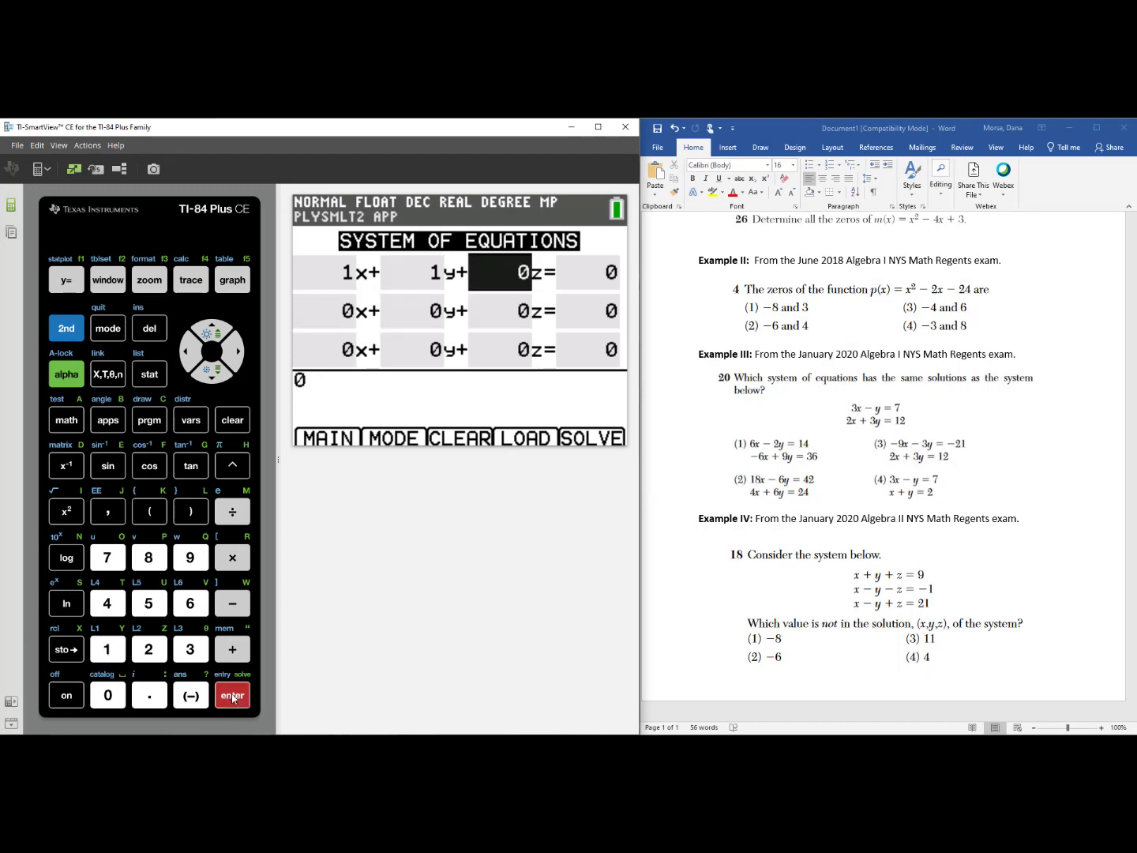
{"action": "left_click", "coordinate": [114, 659]}
{"action": "left_click", "coordinate": [233, 699]}
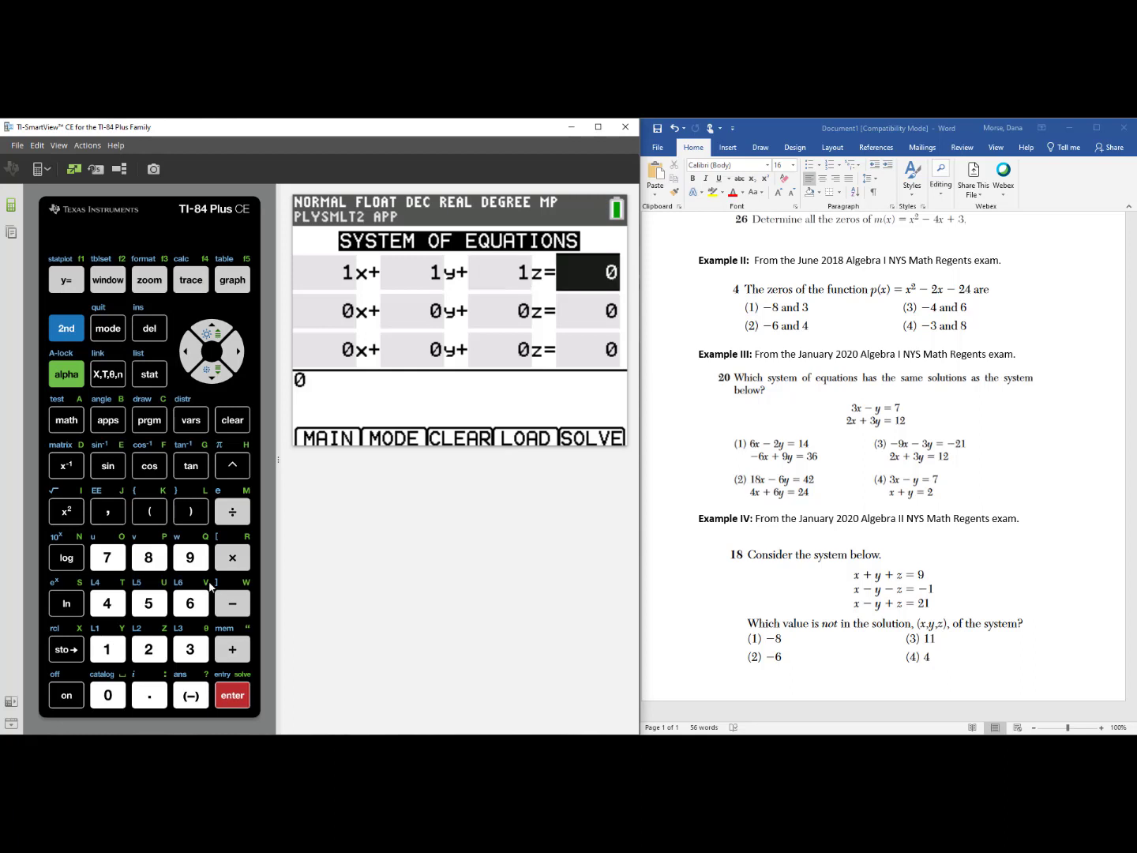
{"action": "left_click", "coordinate": [197, 564]}
{"action": "left_click", "coordinate": [233, 695]}
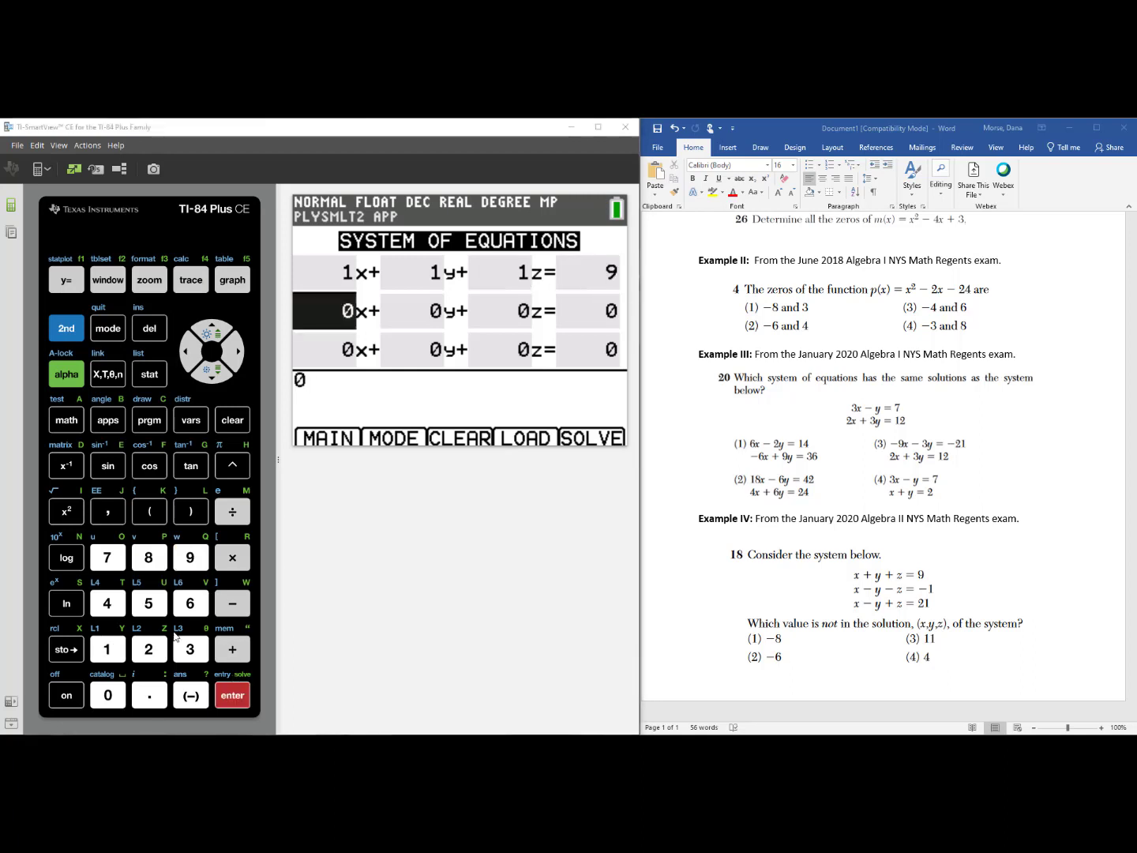
Enter the second equation x − y − z = −1
{"action": "left_click", "coordinate": [103, 652]}
{"action": "left_click", "coordinate": [231, 696]}
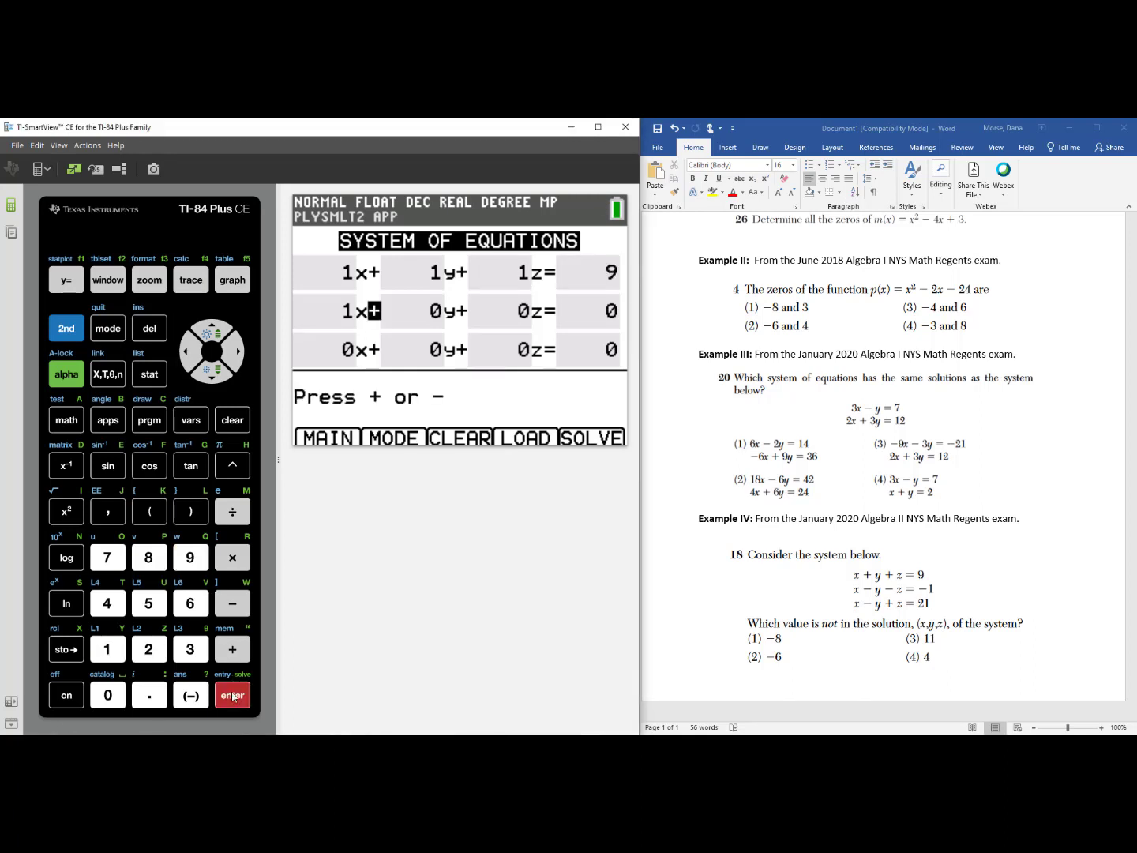
{"action": "left_click", "coordinate": [234, 602]}
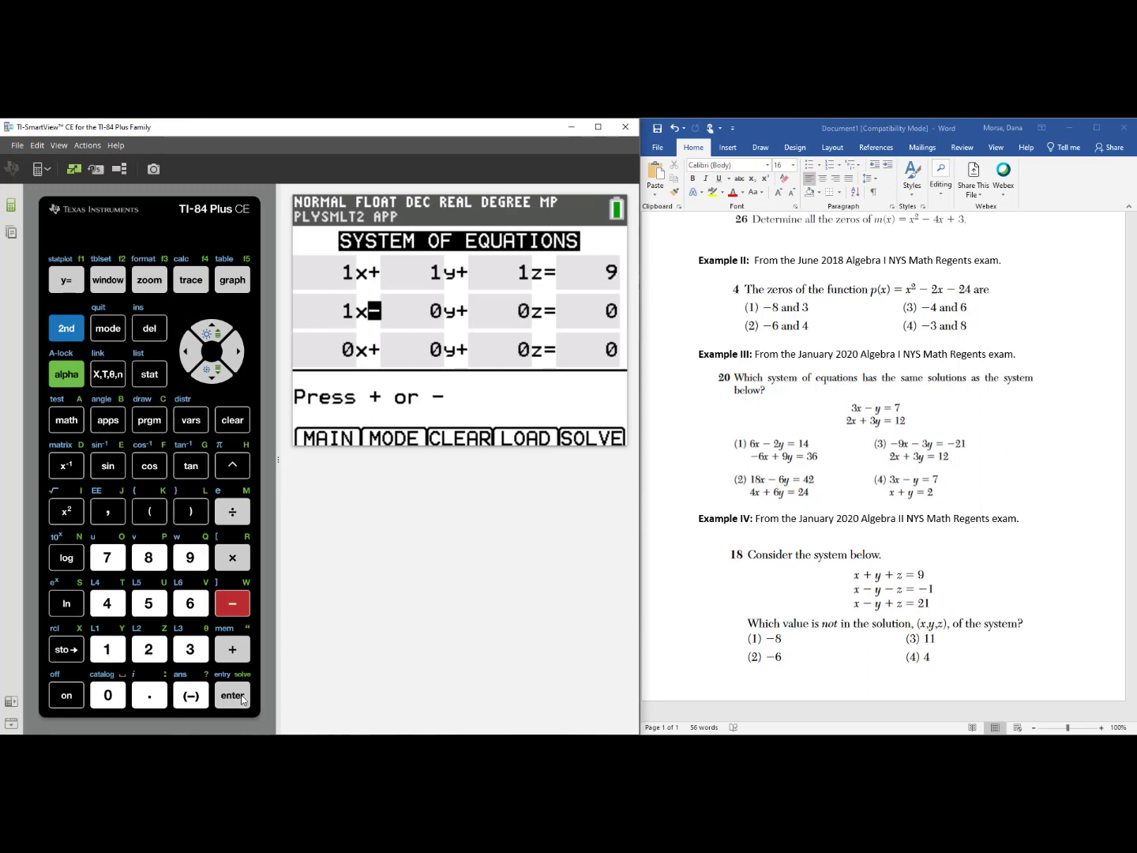
{"action": "left_click", "coordinate": [240, 697]}
{"action": "left_click", "coordinate": [107, 652]}
{"action": "left_click", "coordinate": [241, 698]}
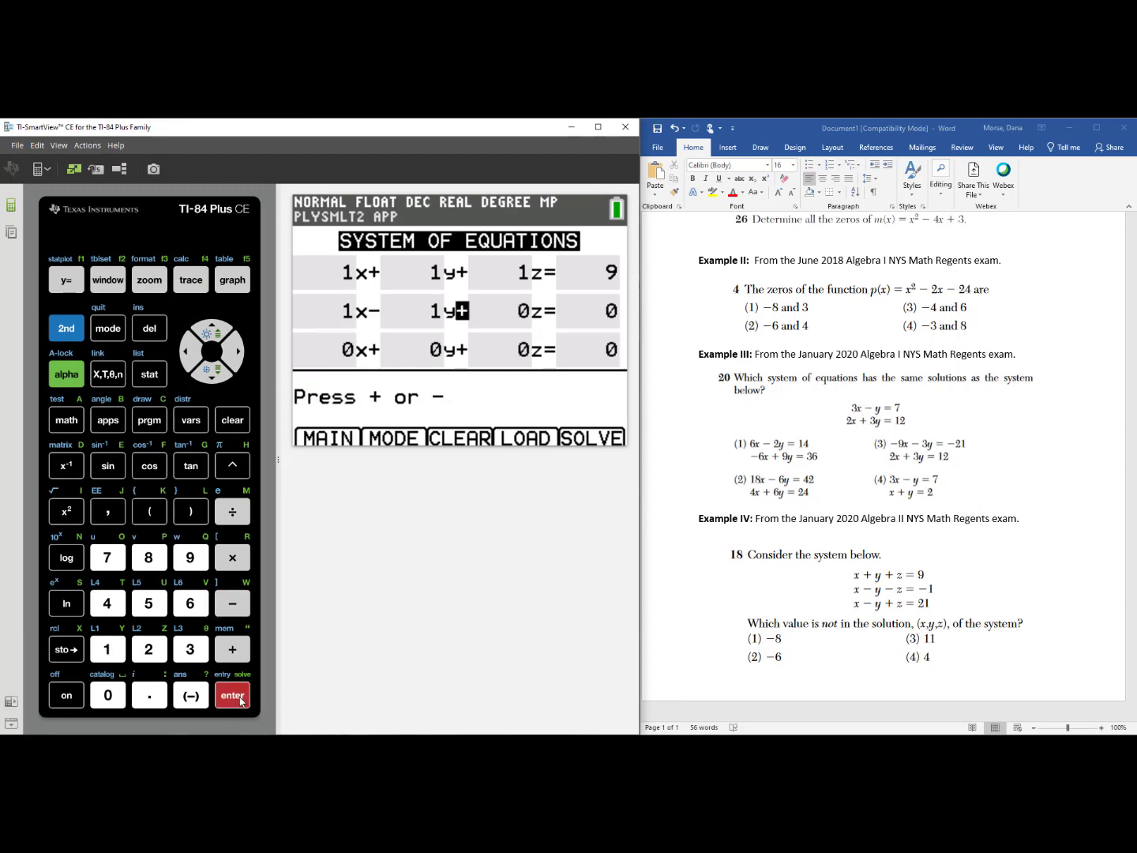
{"action": "left_click", "coordinate": [238, 611]}
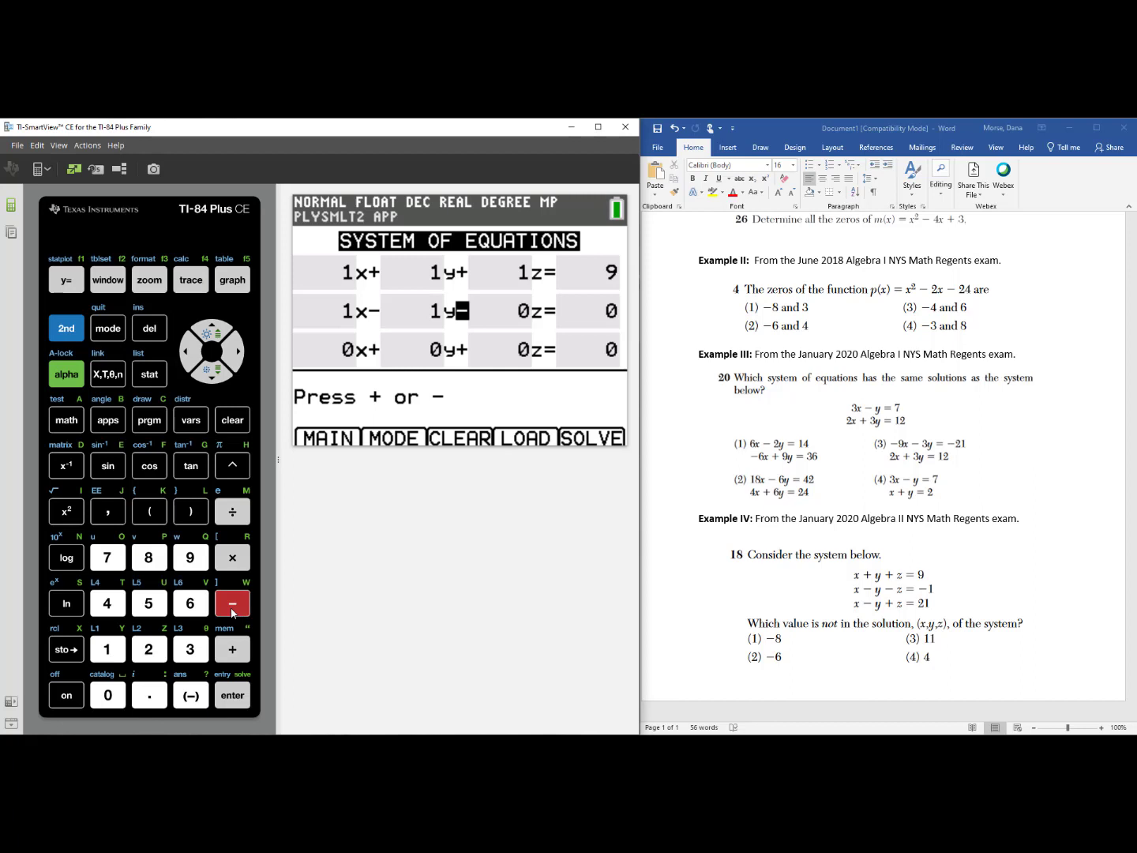
{"action": "left_click", "coordinate": [241, 694]}
{"action": "left_click", "coordinate": [107, 649]}
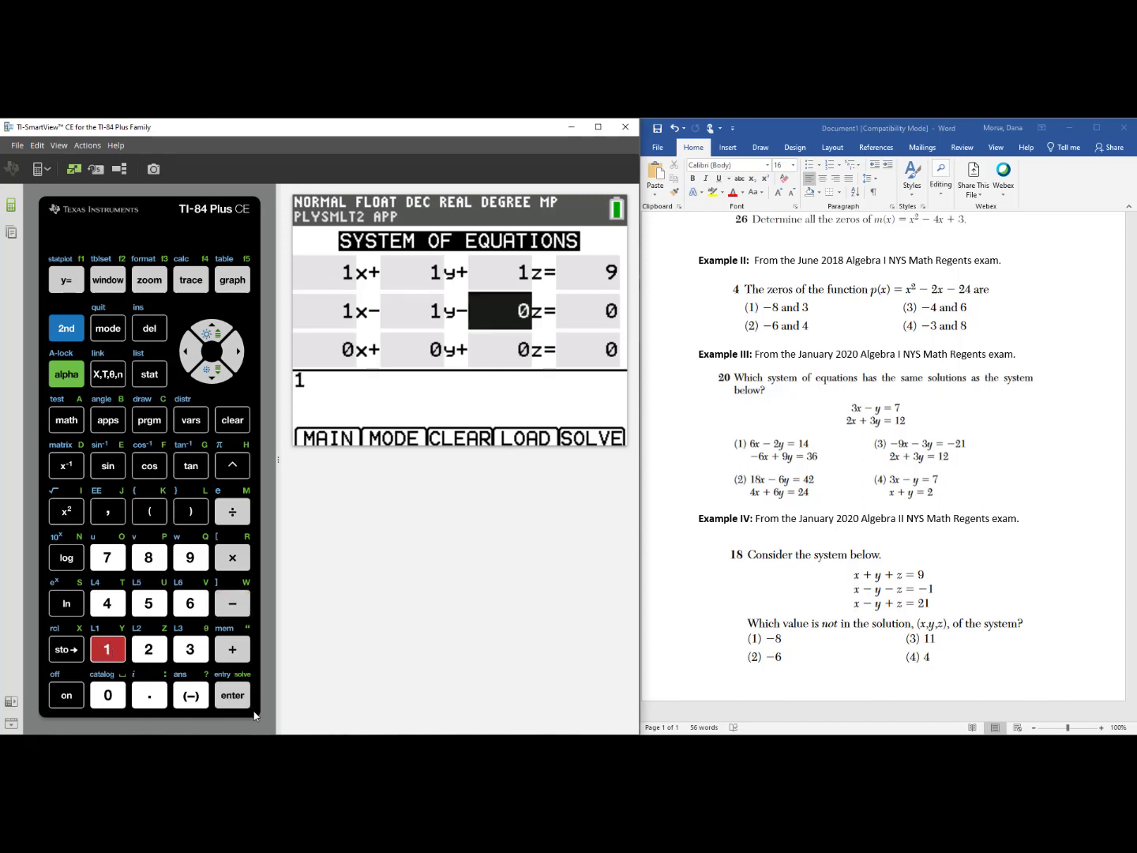
{"action": "left_click", "coordinate": [234, 701]}
{"action": "left_click", "coordinate": [194, 698]}
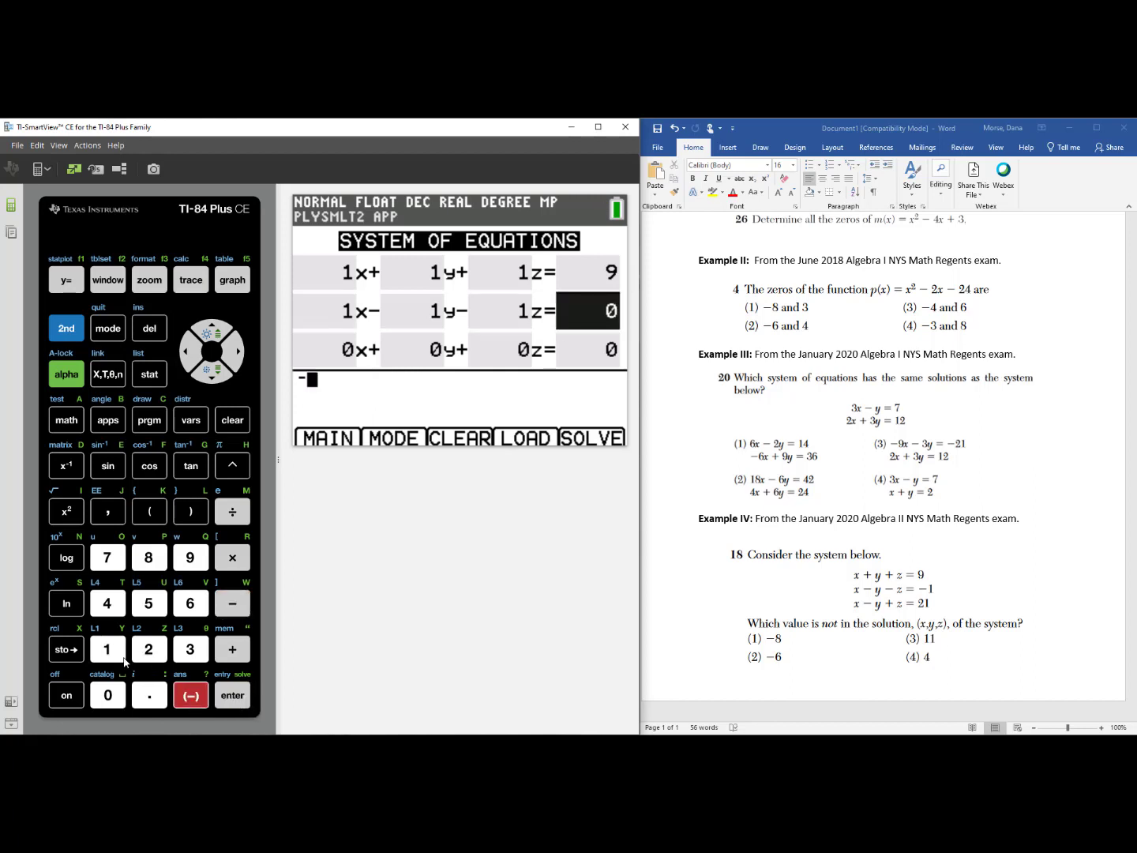
{"action": "left_click", "coordinate": [115, 654]}
{"action": "left_click", "coordinate": [233, 695]}
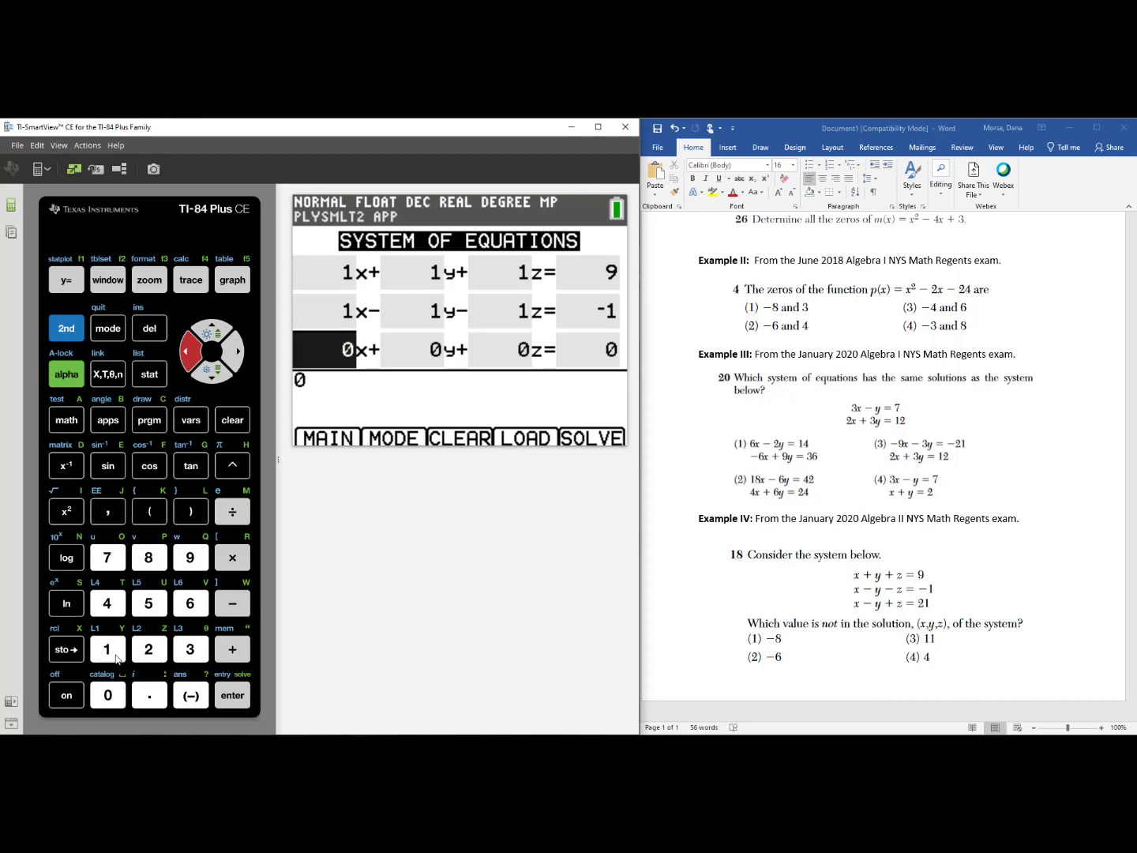
Enter the third equation x − y + z = 21 and solve the system
{"action": "left_click", "coordinate": [113, 656]}
{"action": "left_click", "coordinate": [223, 701]}
{"action": "left_click", "coordinate": [234, 607]}
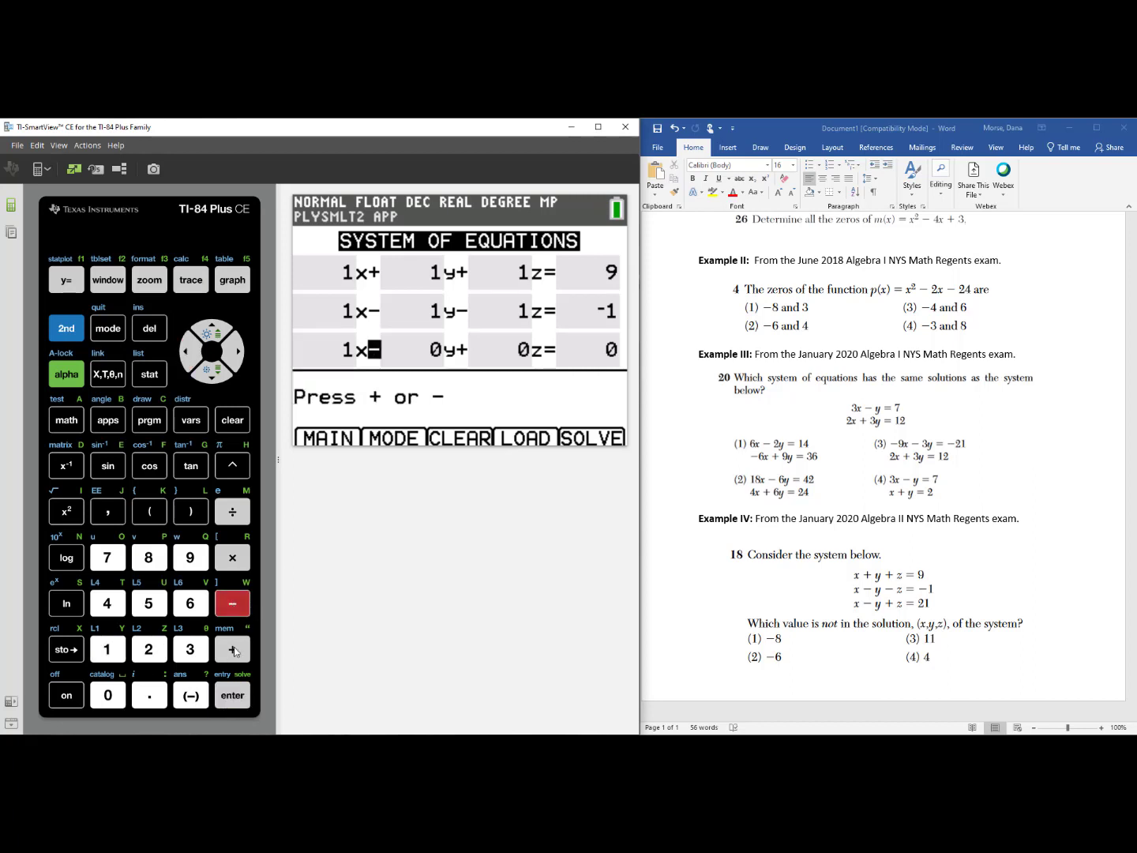
{"action": "left_click", "coordinate": [235, 700]}
{"action": "left_click", "coordinate": [98, 664]}
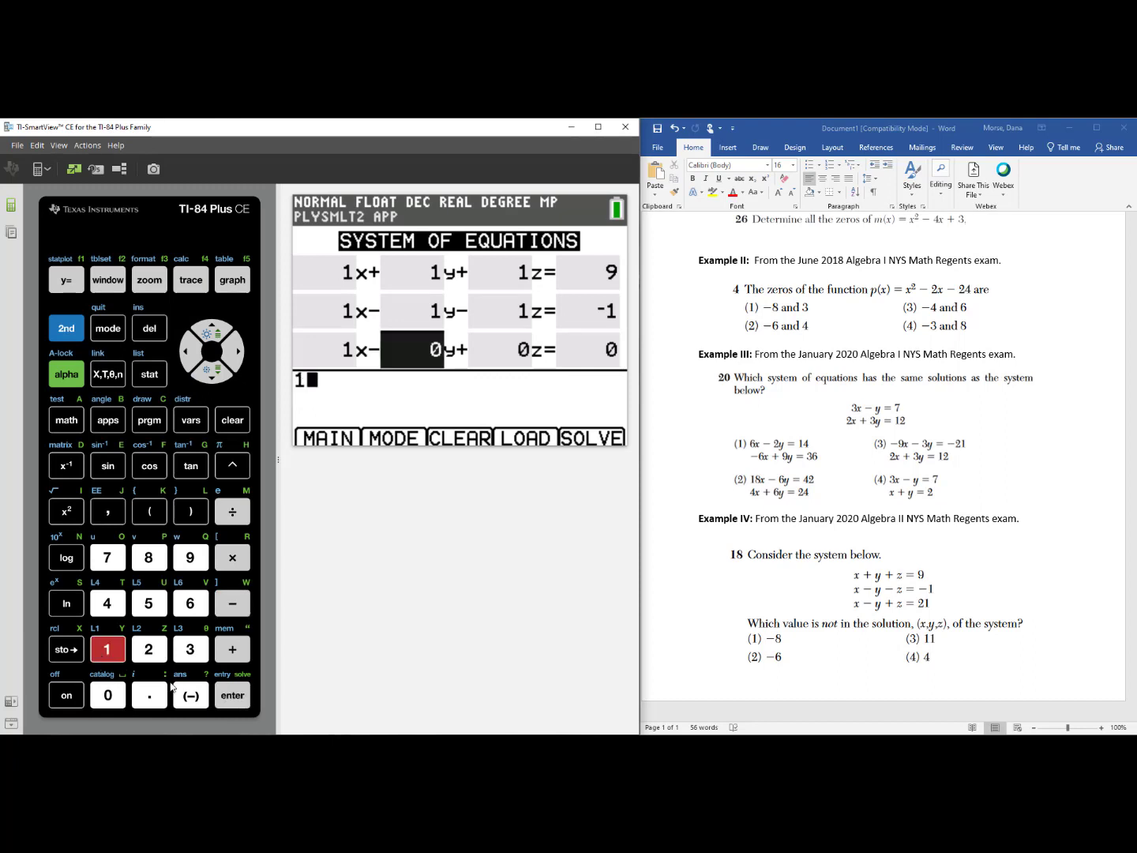
{"action": "left_click", "coordinate": [228, 701]}
{"action": "left_click", "coordinate": [232, 649]}
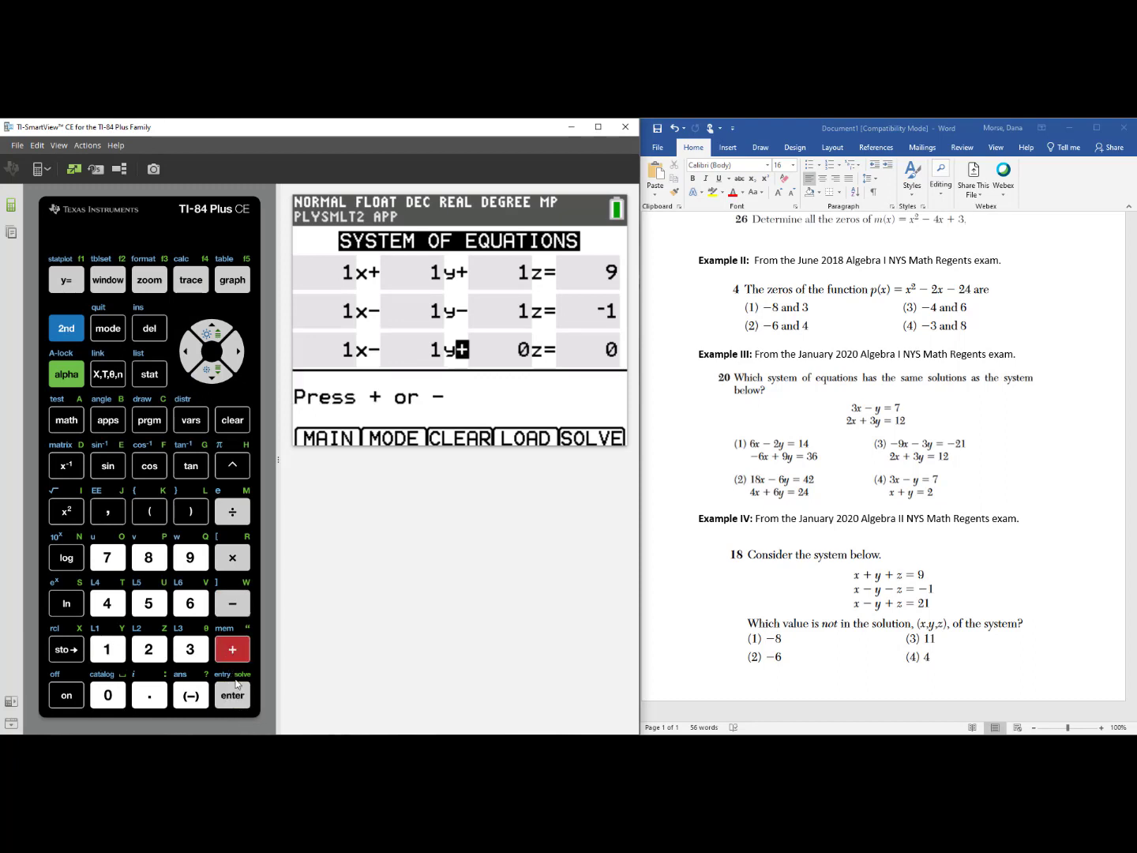
{"action": "left_click", "coordinate": [233, 695]}
{"action": "left_click", "coordinate": [109, 654]}
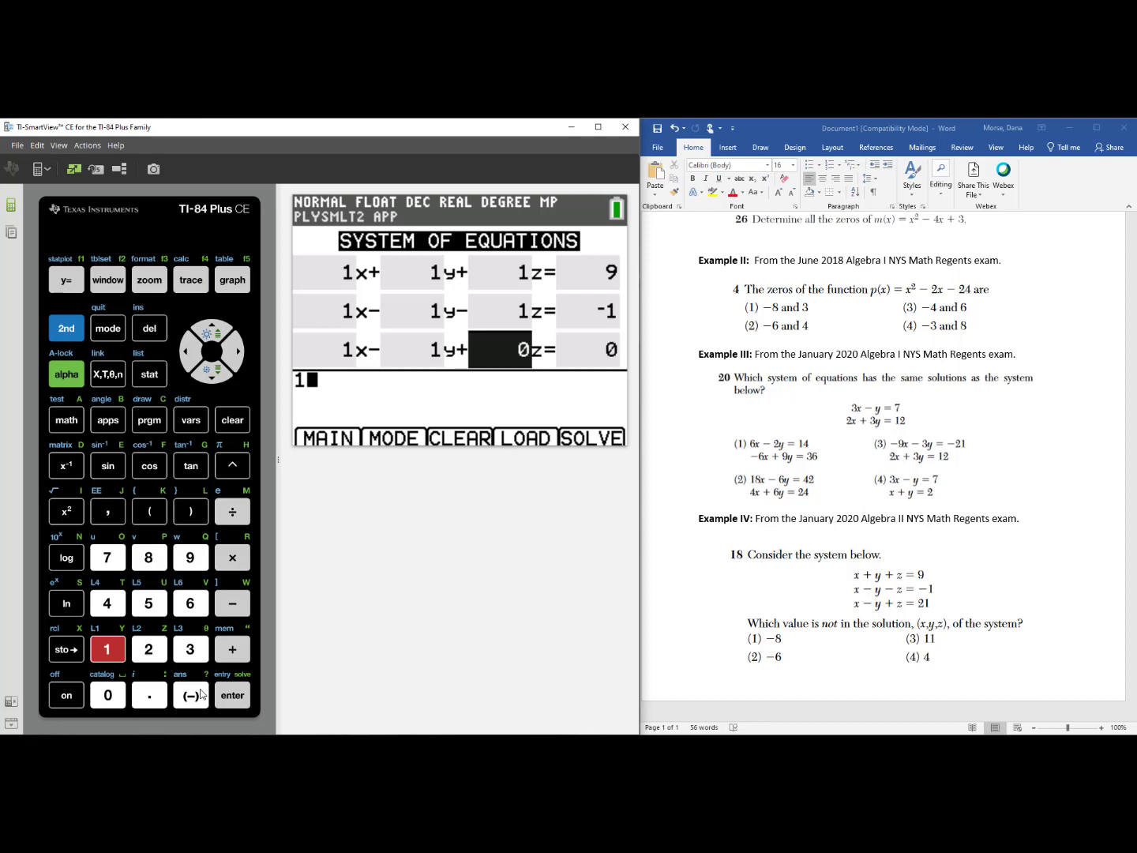
{"action": "left_click", "coordinate": [229, 701]}
{"action": "left_click", "coordinate": [138, 657]}
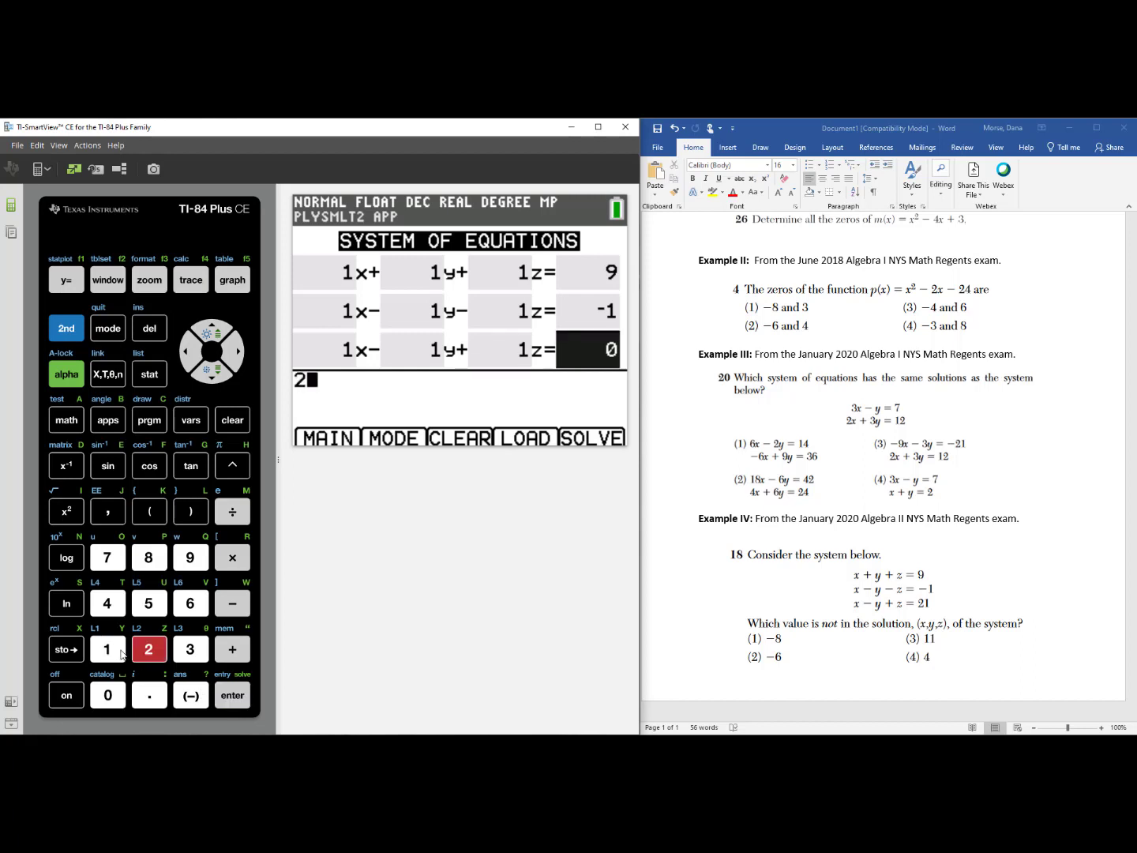
{"action": "left_click", "coordinate": [122, 656]}
{"action": "left_click", "coordinate": [227, 699]}
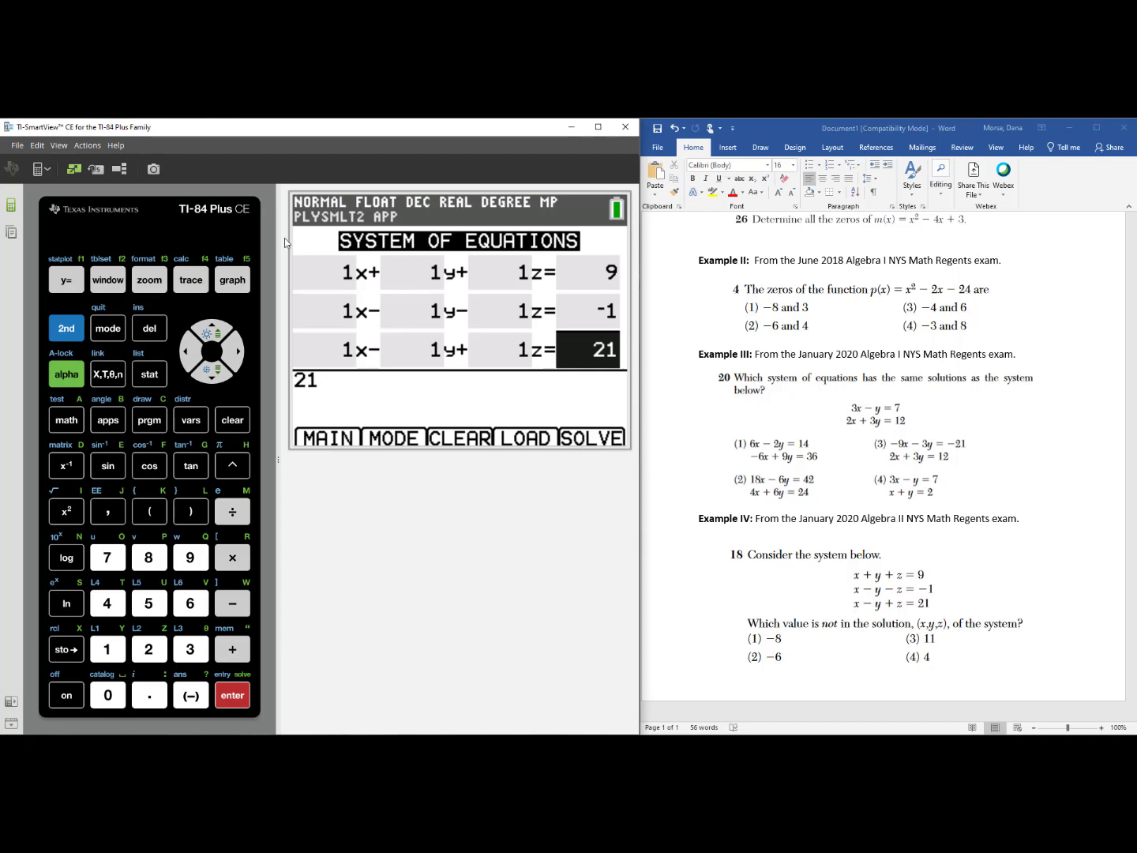
{"action": "left_click", "coordinate": [236, 281]}
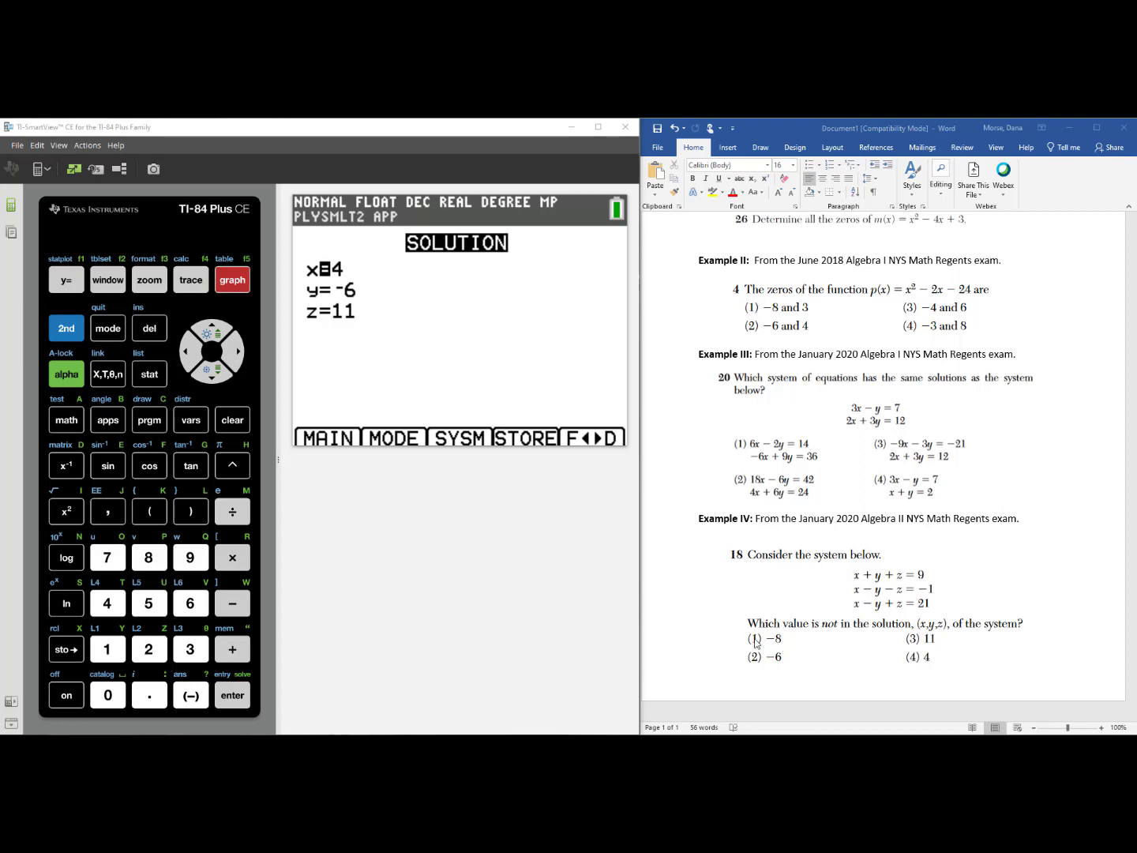
View the solution x = 4, y = −6, z = 11, then return to PlySmlt2's main menu
{"action": "key", "text": "F1"}
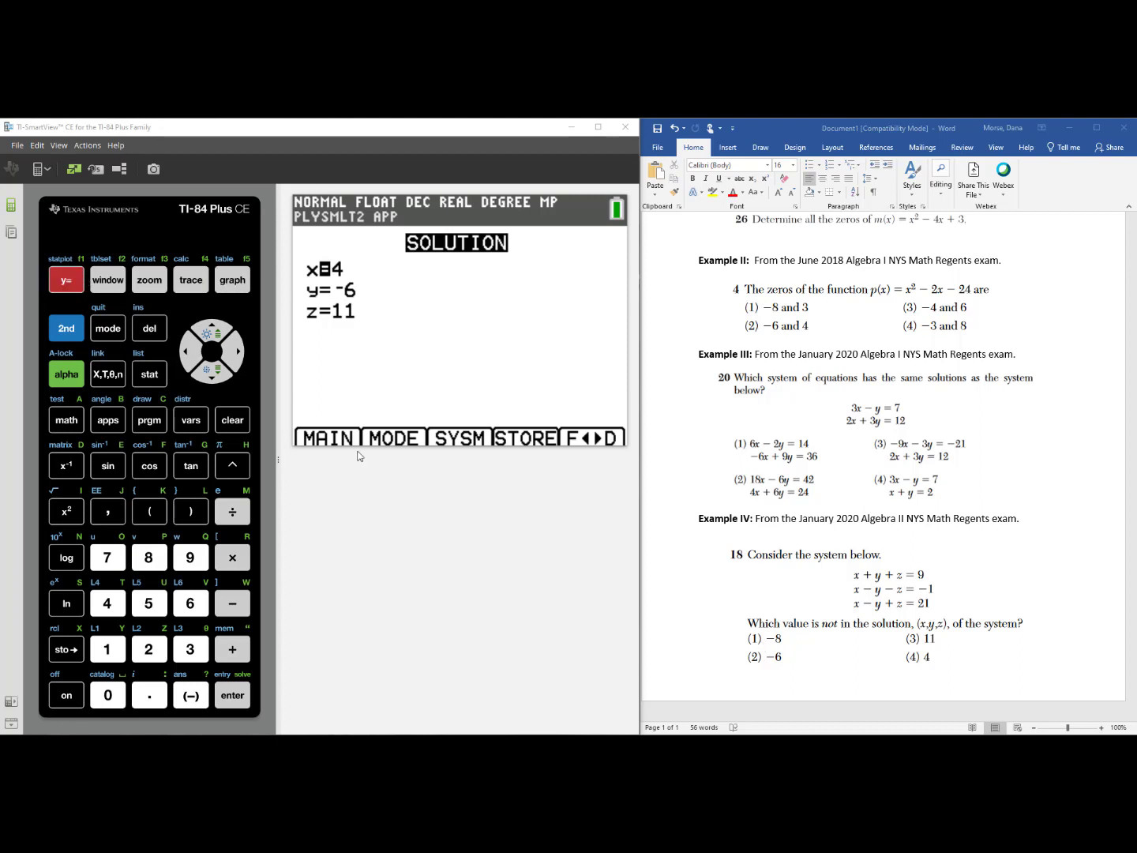
{"action": "left_click", "coordinate": [68, 287]}
{"action": "left_click", "coordinate": [69, 289]}
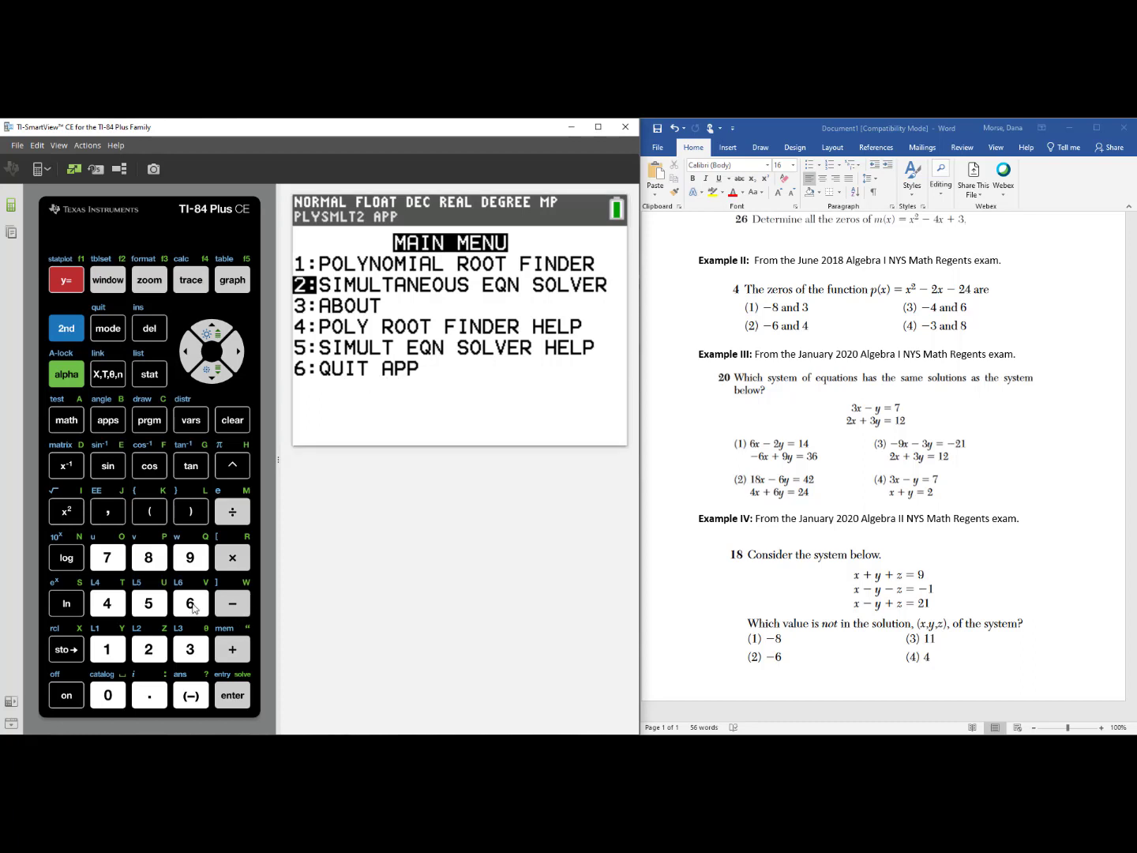
Quit PlySmlt2 and switch the emulator to the TI-84 Plus
{"action": "left_click", "coordinate": [190, 603]}
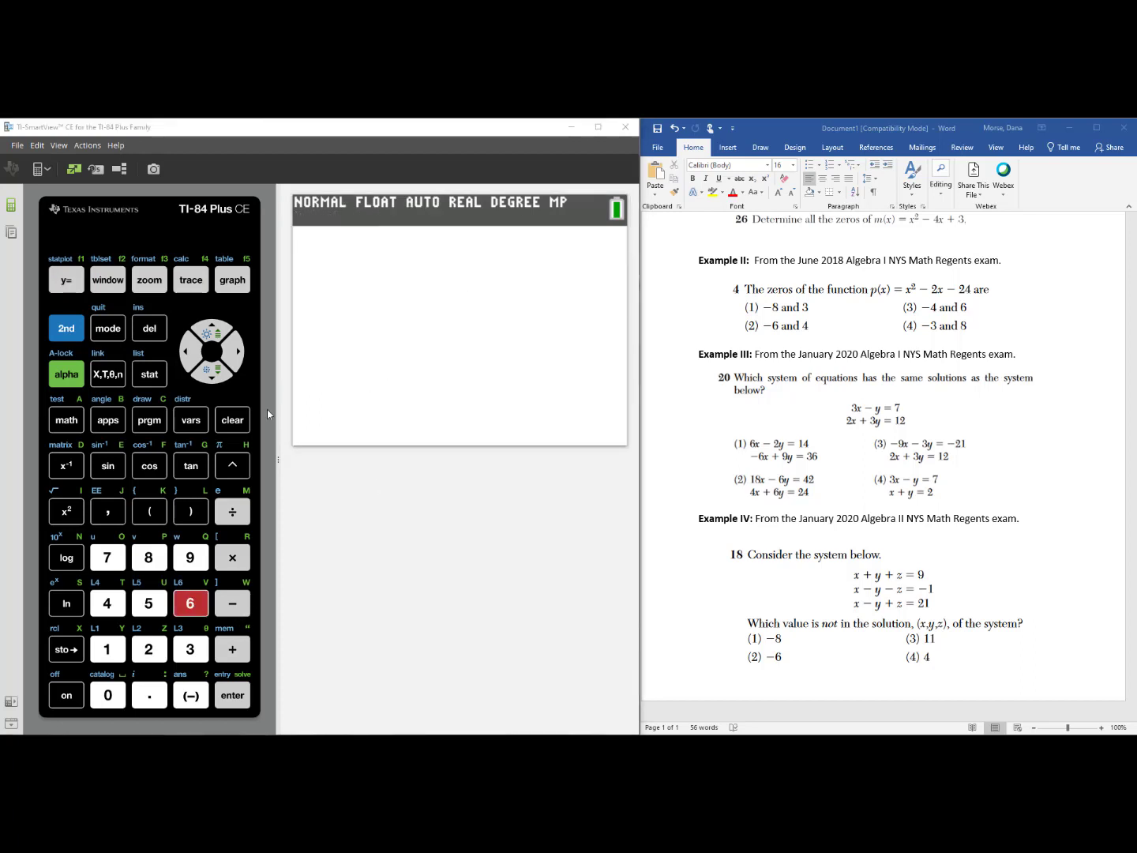
{"action": "left_click", "coordinate": [41, 169]}
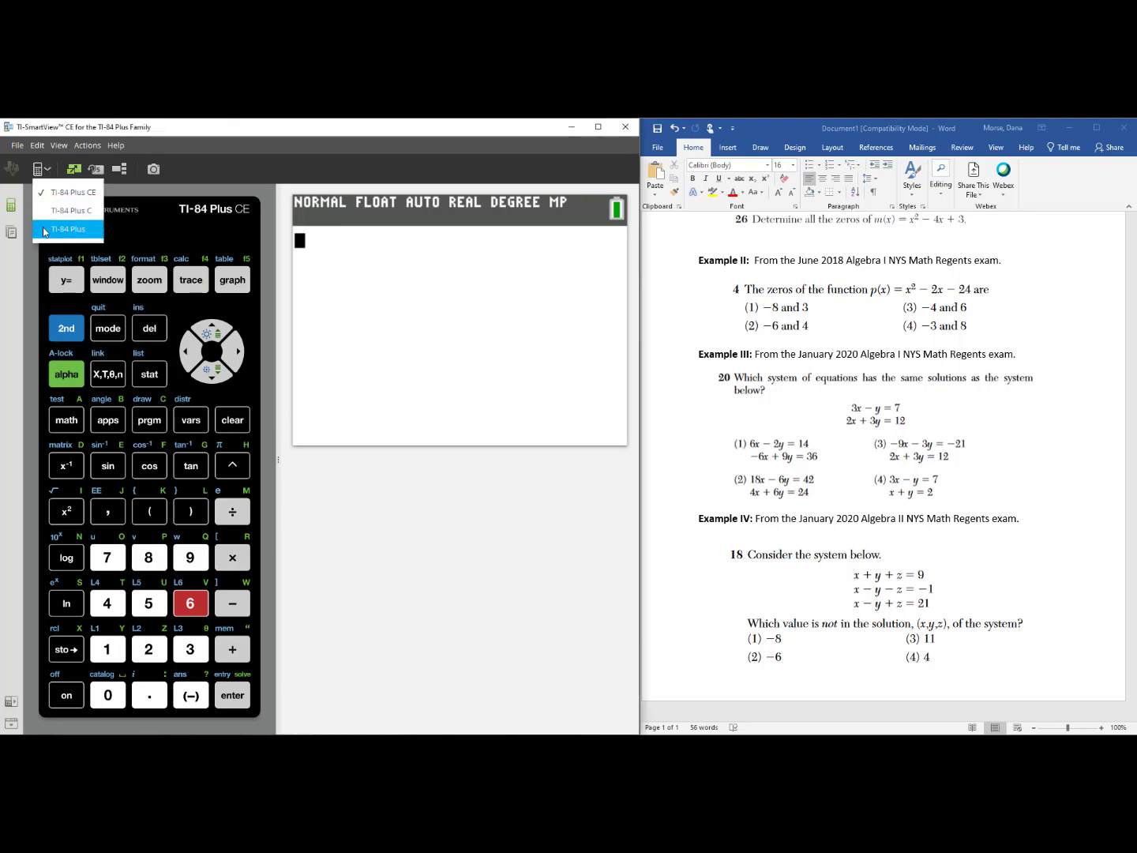
{"action": "left_click", "coordinate": [45, 231]}
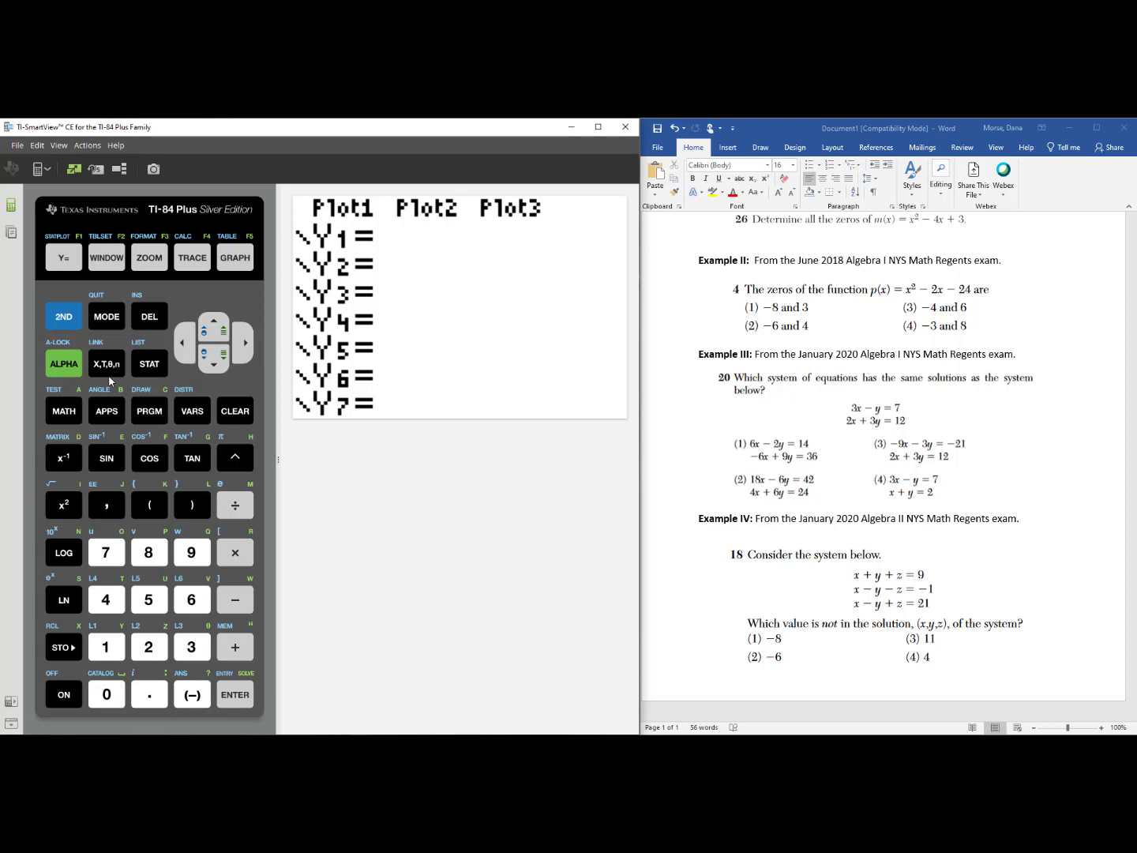
Open the Applications list, jump to the P entries and highlight PlySmlt2
{"action": "left_click", "coordinate": [105, 411]}
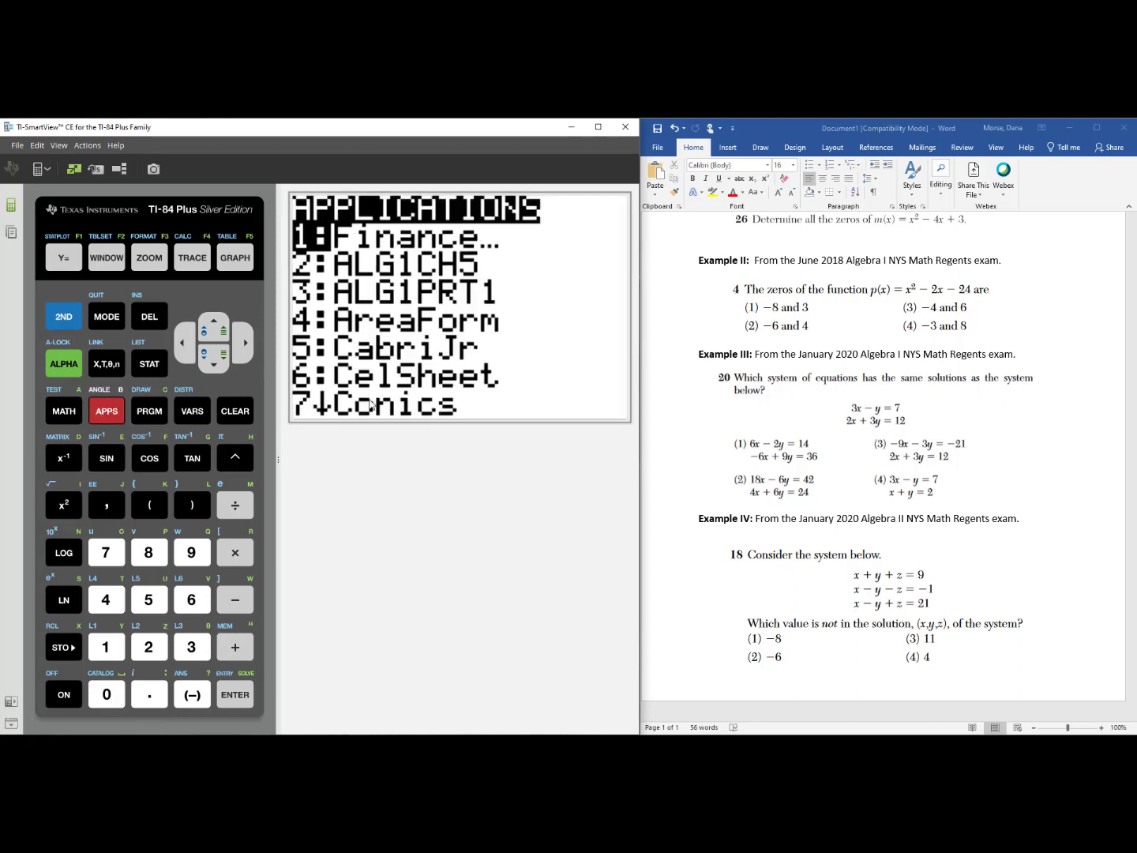
{"action": "left_click", "coordinate": [70, 370]}
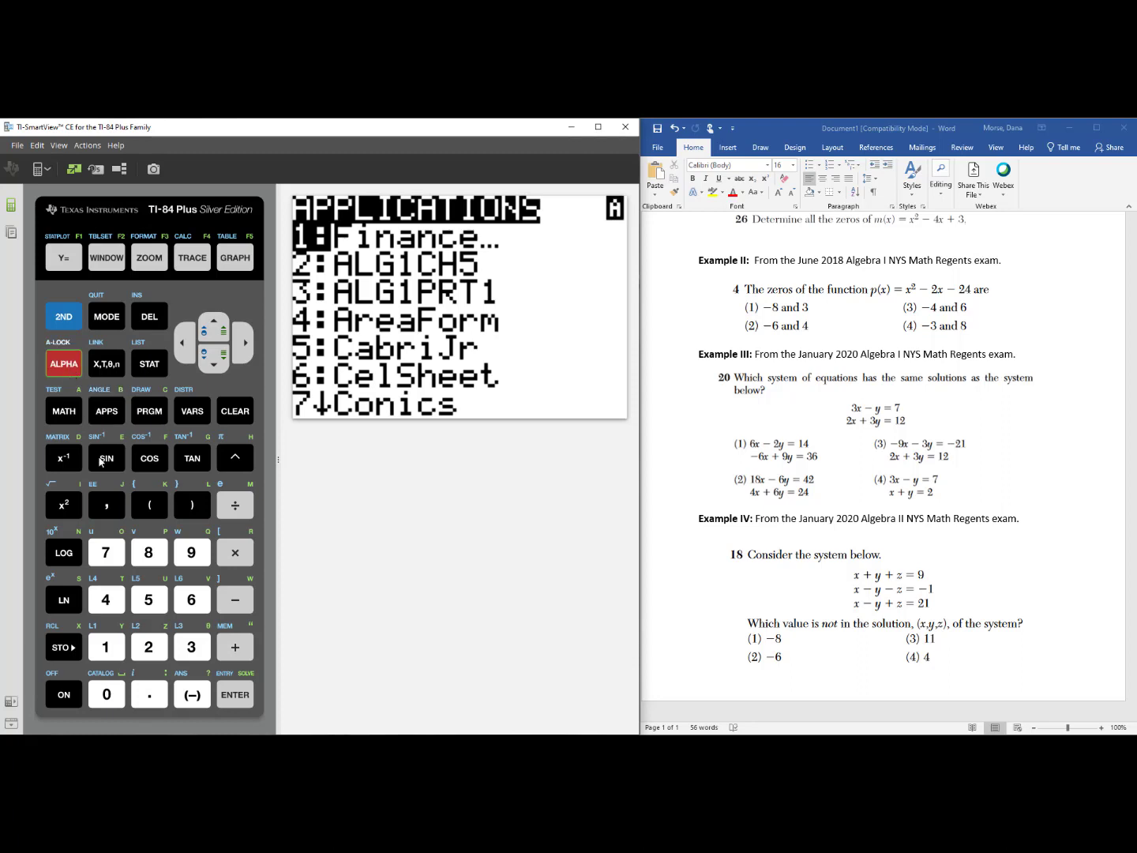
{"action": "left_click", "coordinate": [155, 555]}
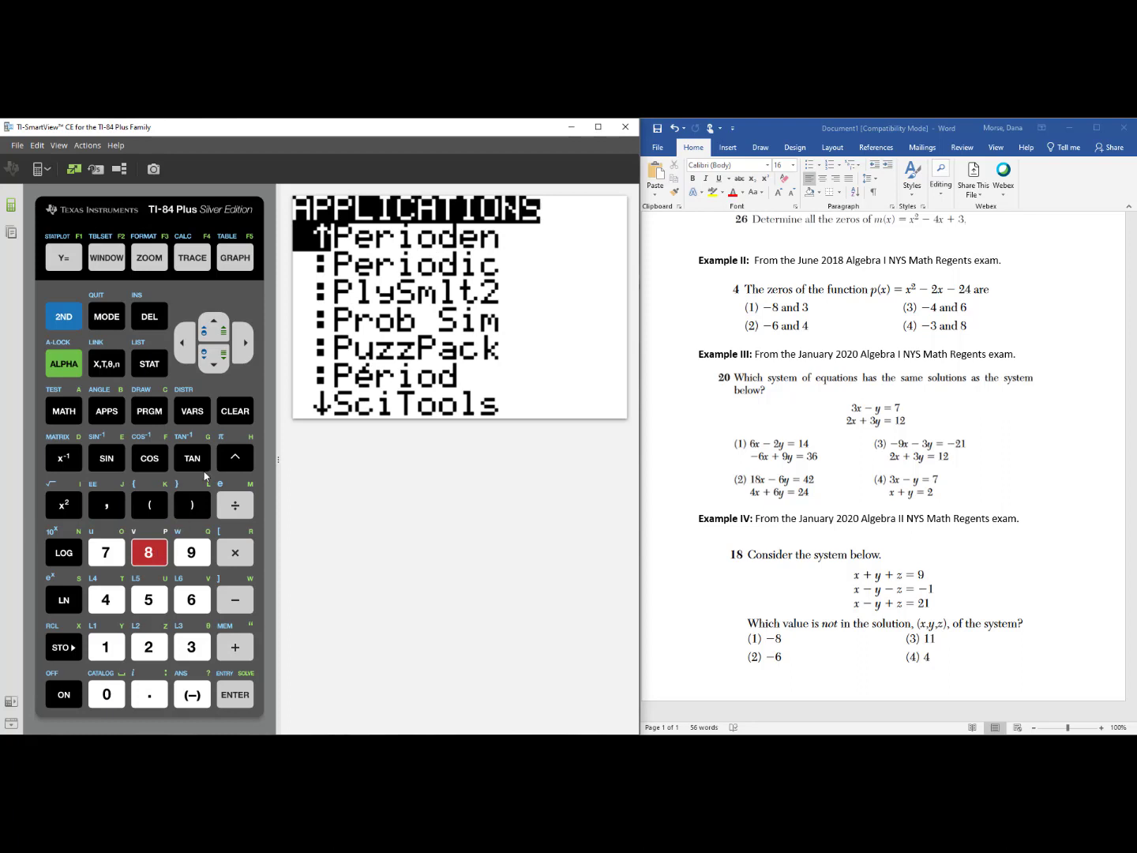
{"action": "left_click", "coordinate": [212, 365]}
{"action": "left_click", "coordinate": [212, 365]}
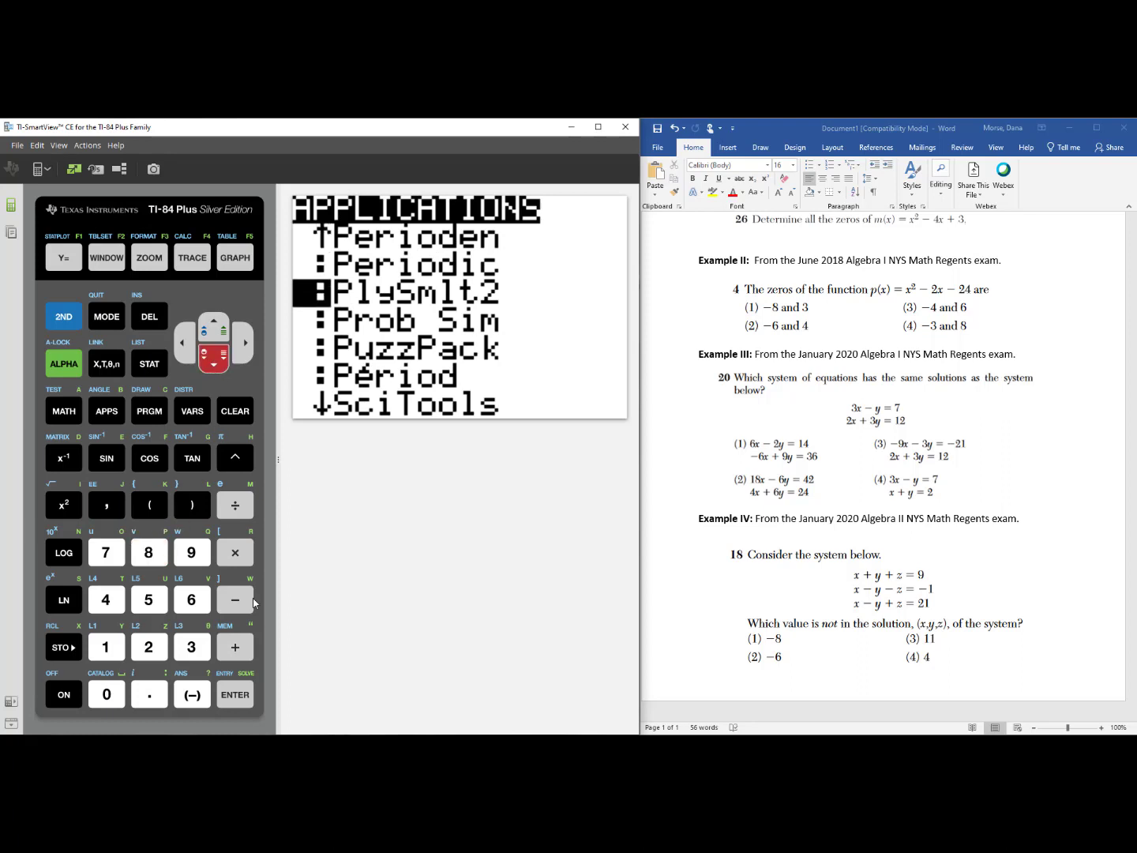
Launch PlySmlt2 and open the Poly Root Finder at order 2 for coefficient entry
{"action": "left_click", "coordinate": [233, 692]}
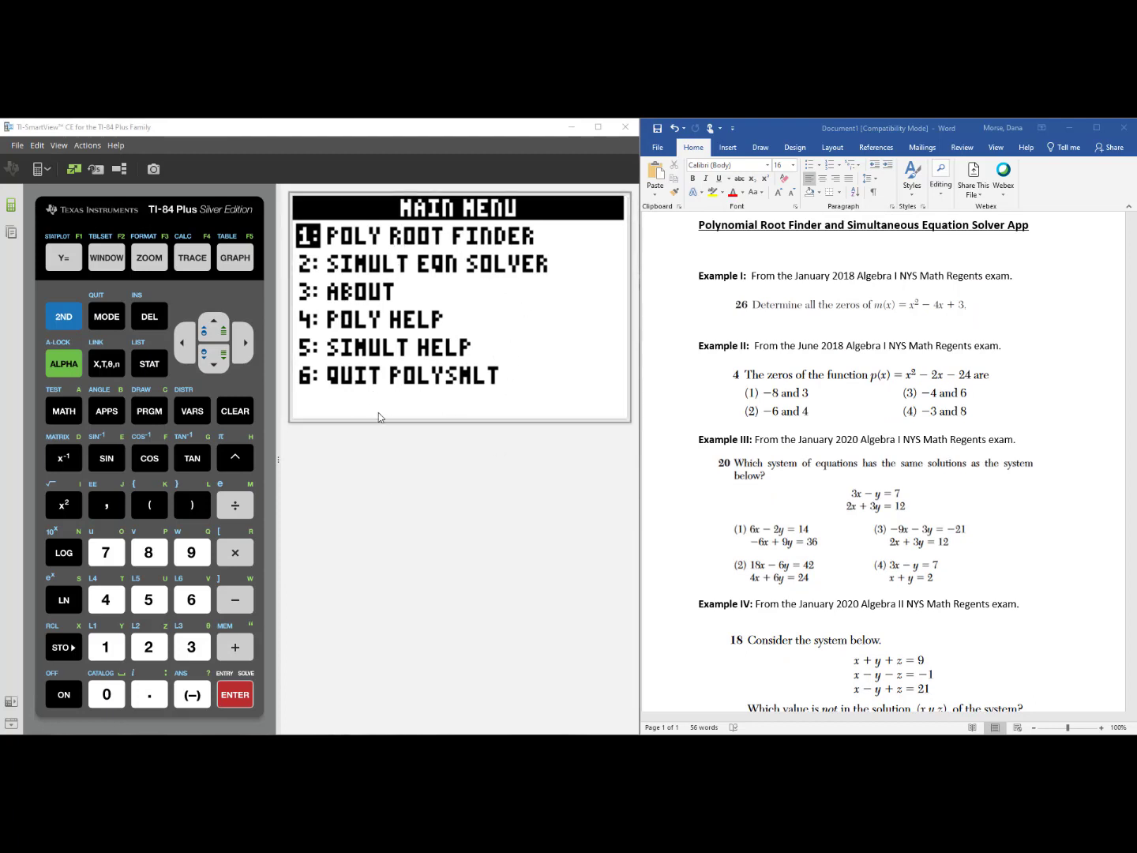
{"action": "left_click", "coordinate": [106, 648]}
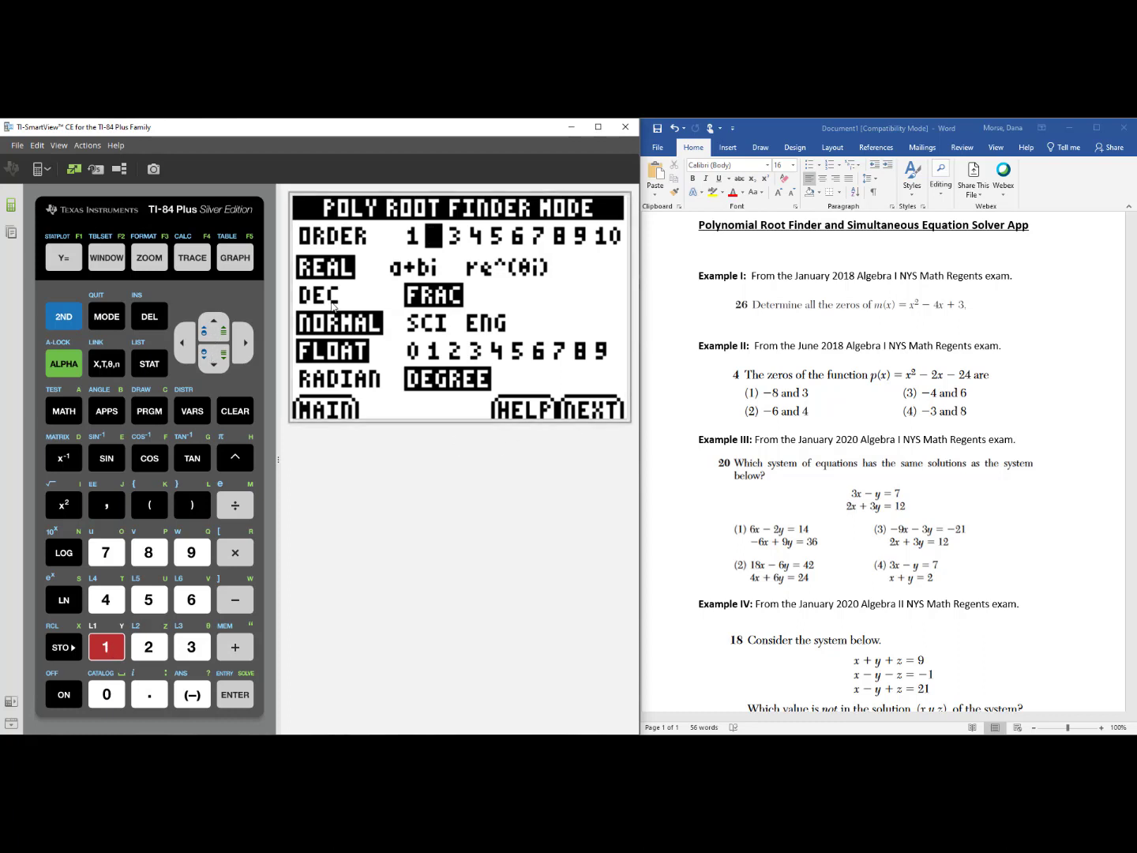
{"action": "left_click", "coordinate": [232, 261]}
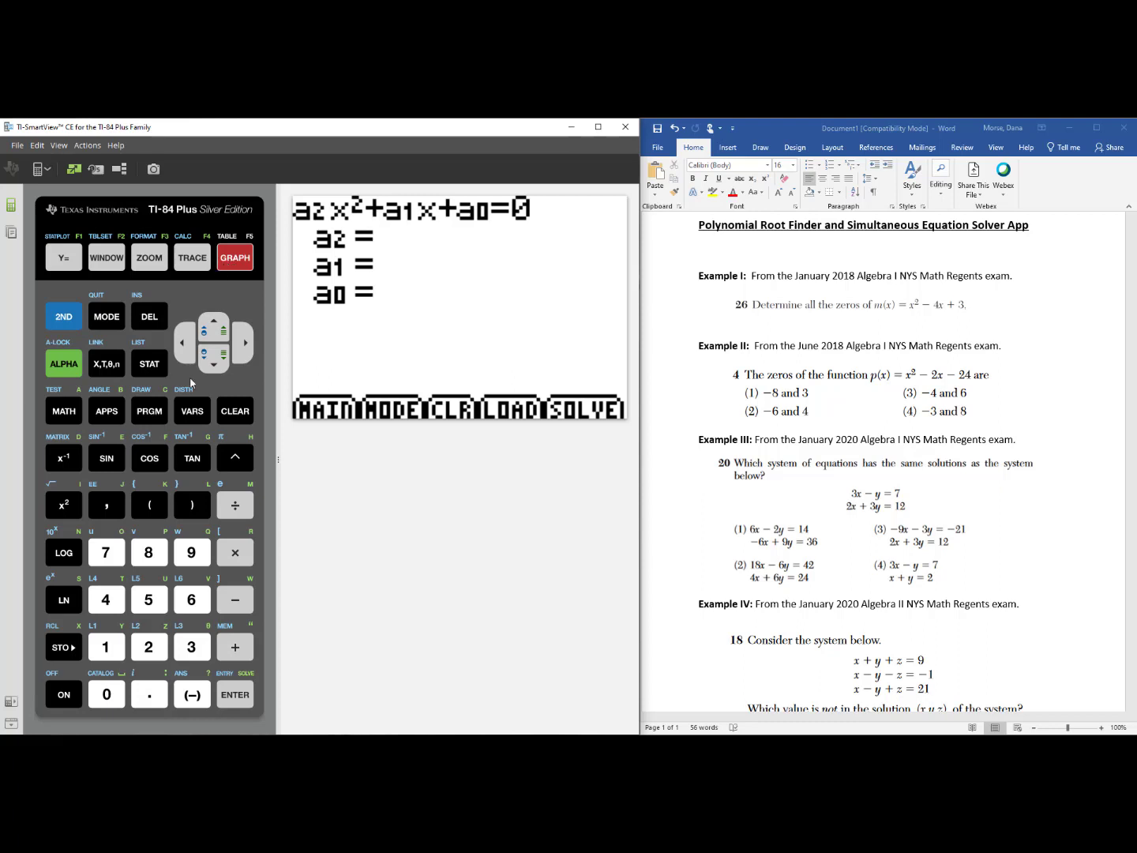
Enter a2 = 1, a1 = −4, a0 = 3 and solve, giving roots x = 3 and x = 1
{"action": "left_click", "coordinate": [109, 647]}
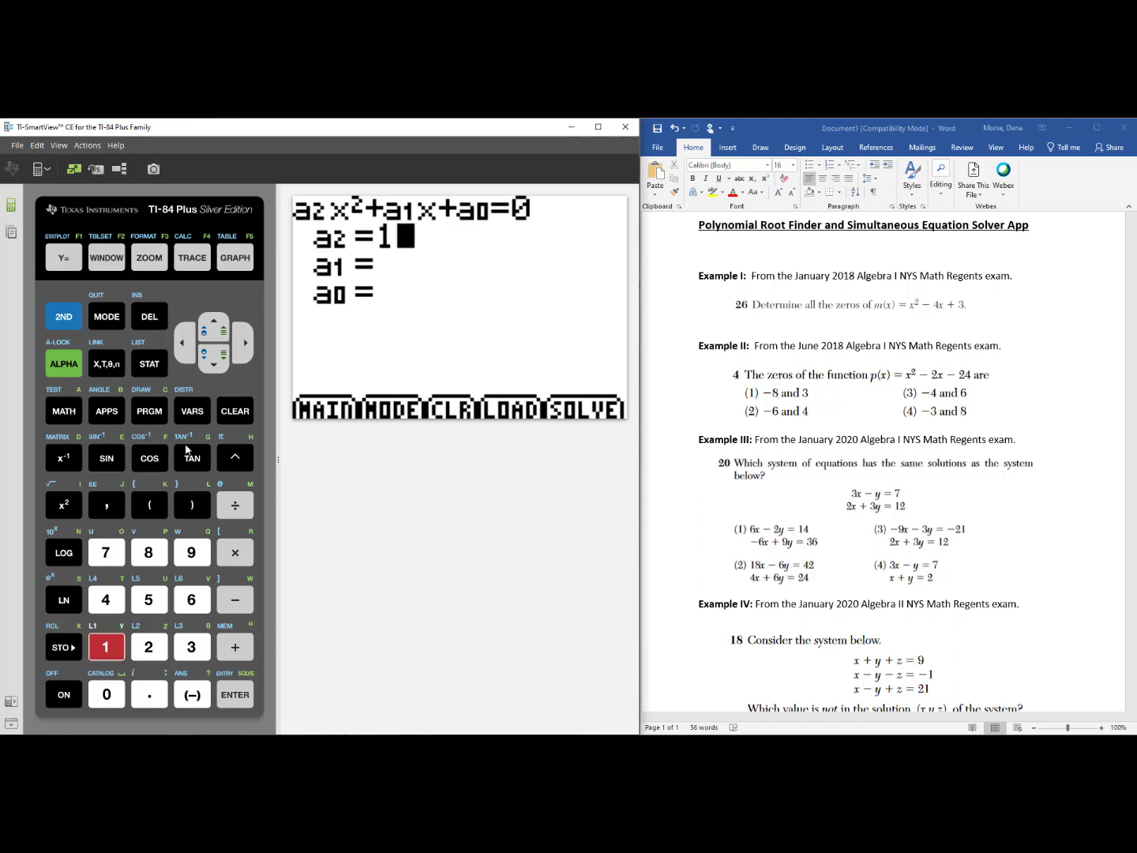
{"action": "left_click", "coordinate": [241, 697]}
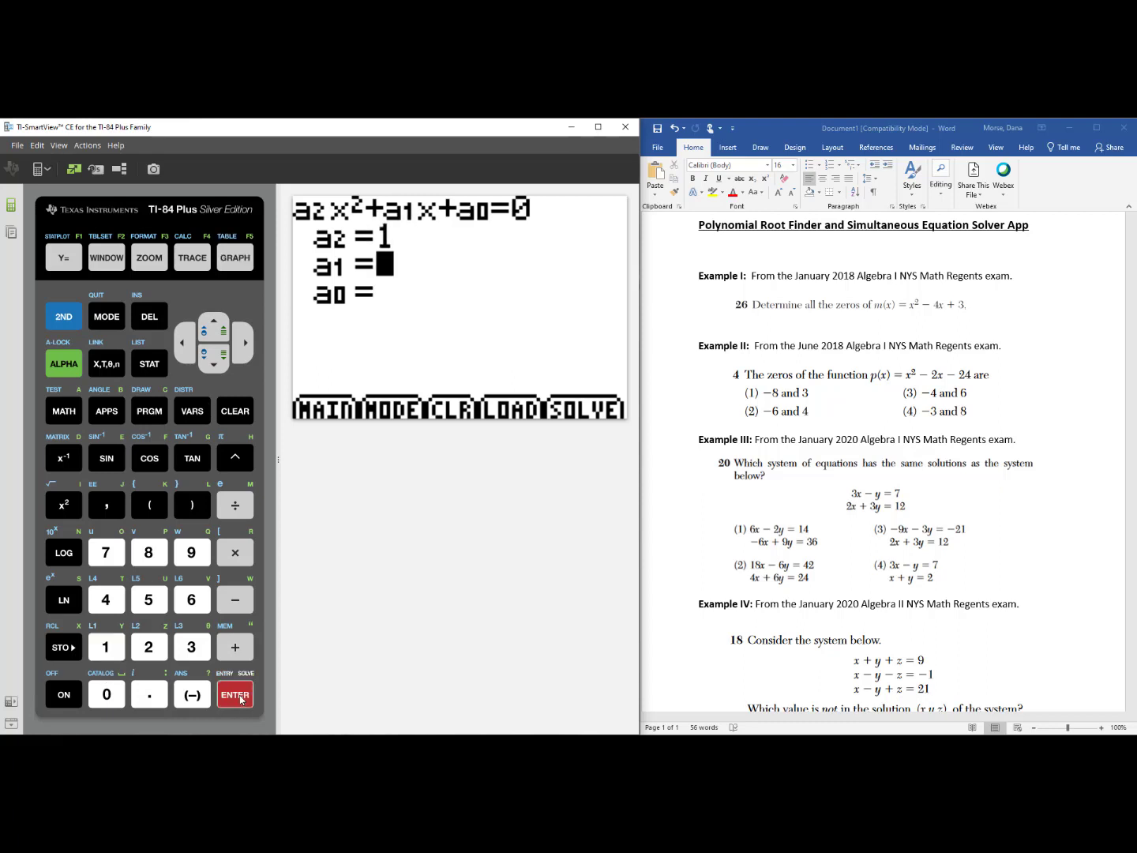
{"action": "left_click", "coordinate": [194, 697]}
{"action": "left_click", "coordinate": [116, 601]}
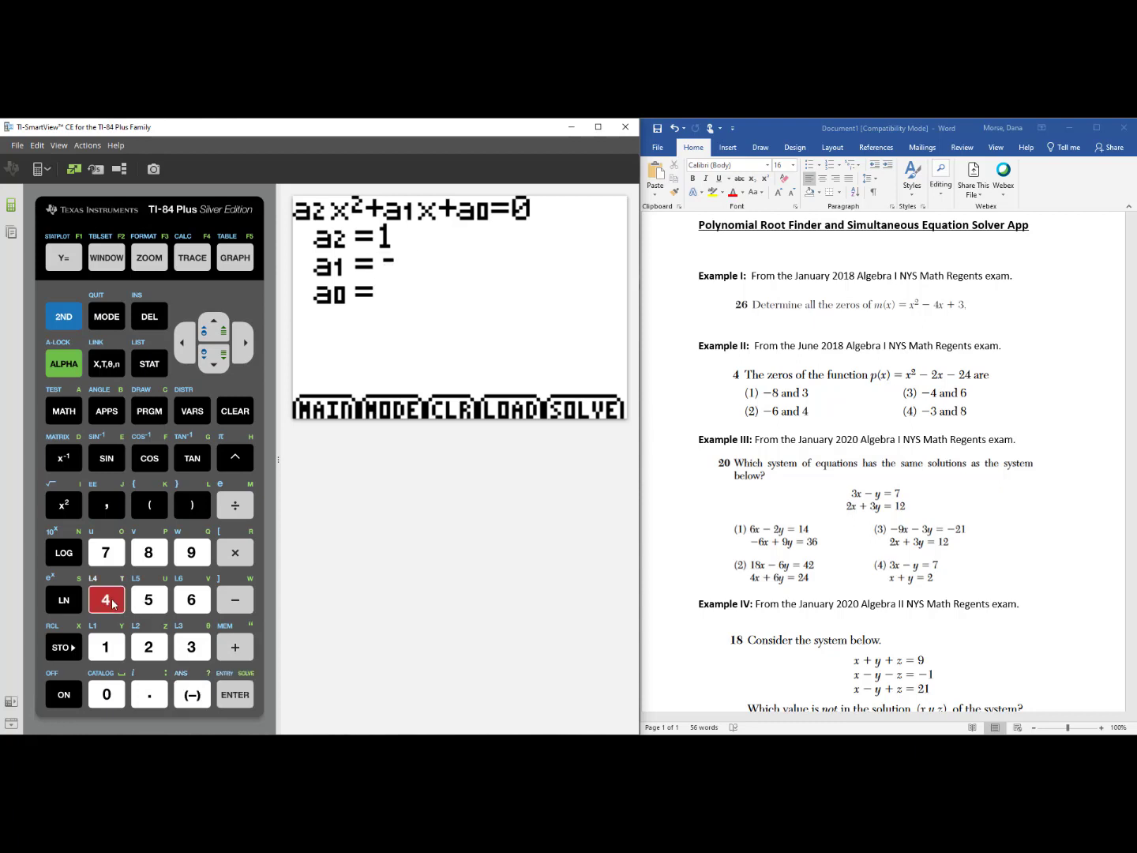
{"action": "left_click", "coordinate": [244, 697]}
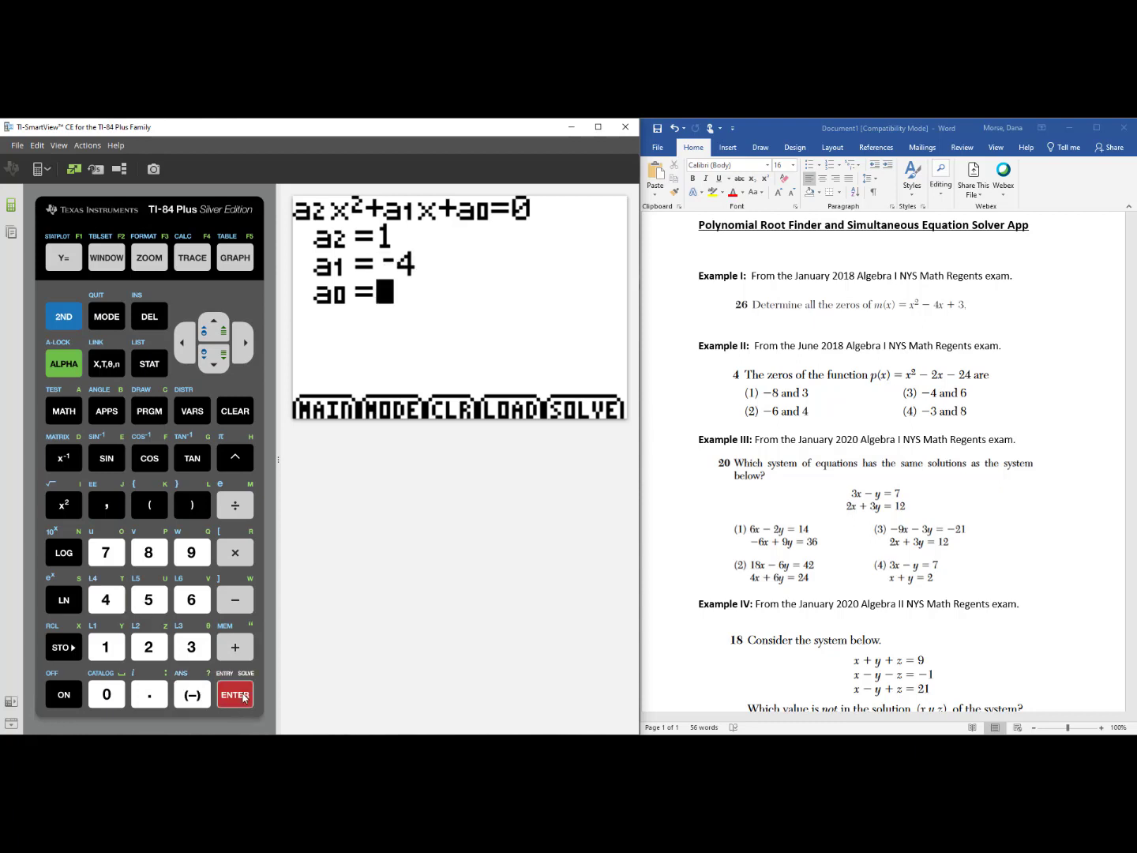
{"action": "left_click", "coordinate": [191, 654]}
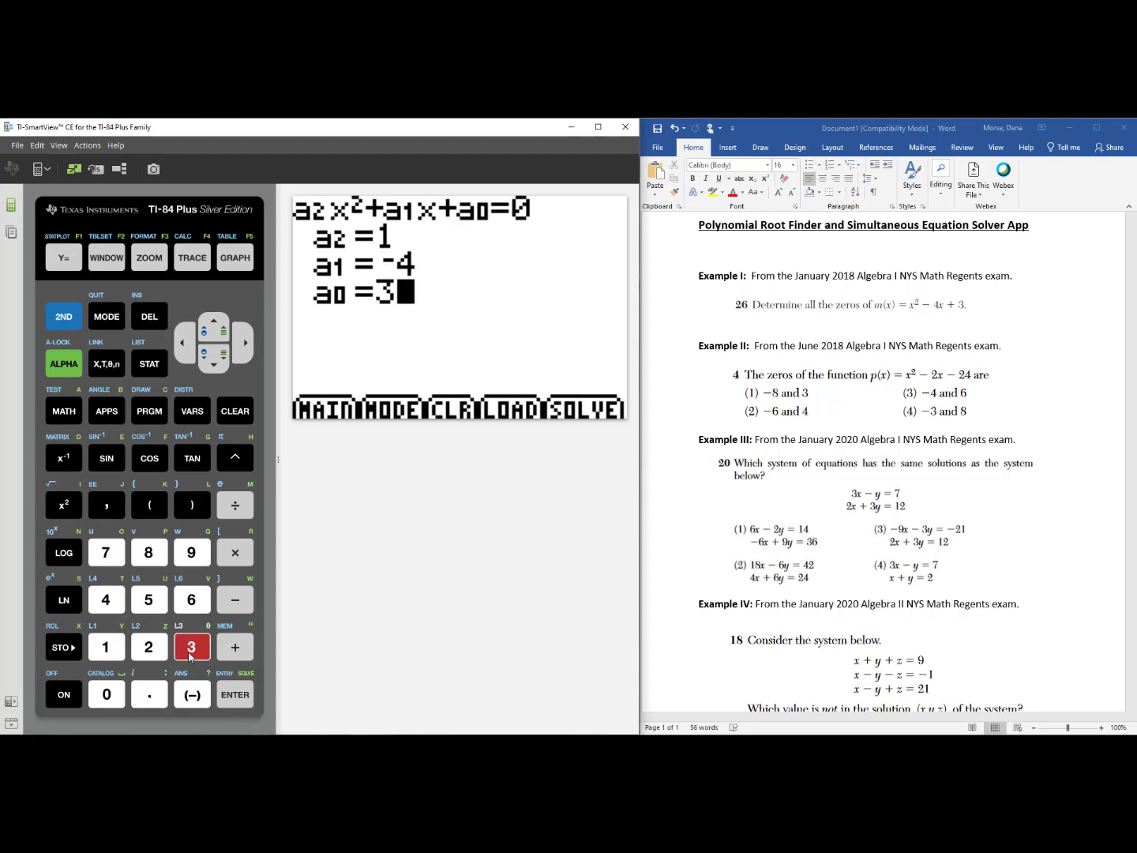
{"action": "left_click", "coordinate": [233, 698]}
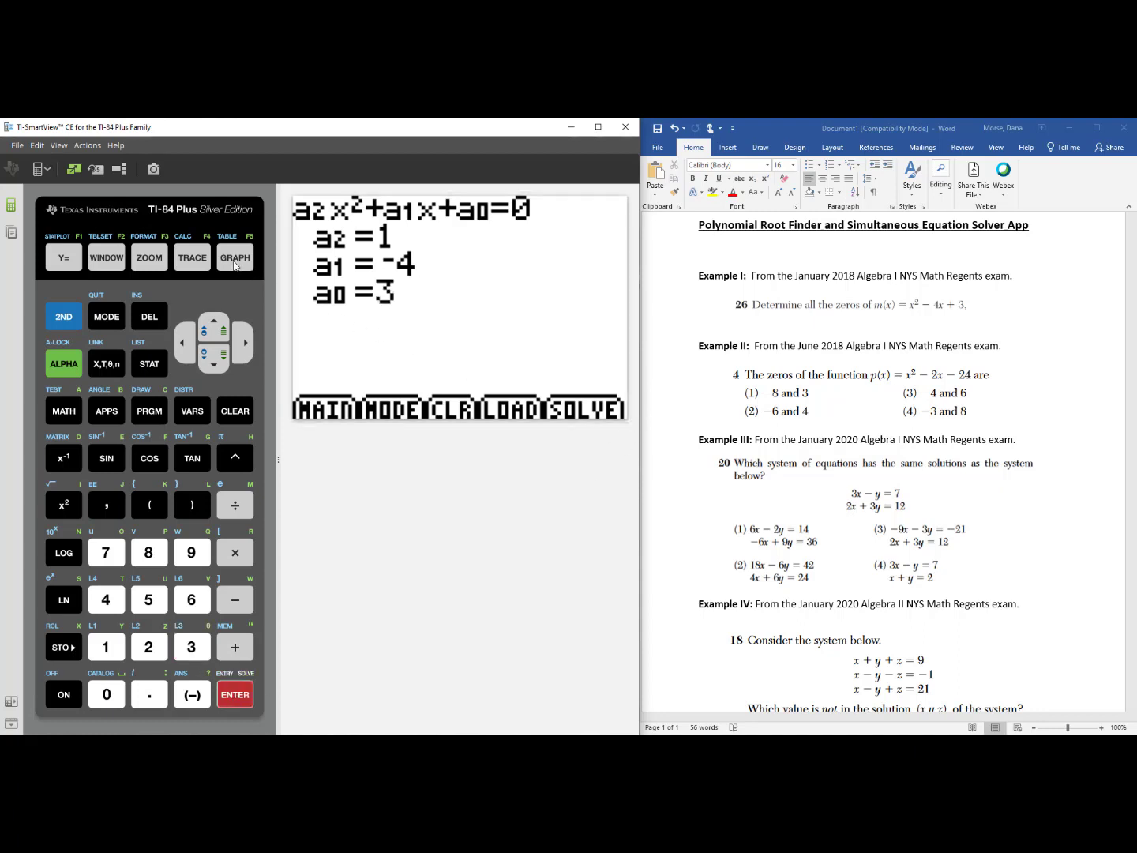
{"action": "left_click", "coordinate": [235, 258]}
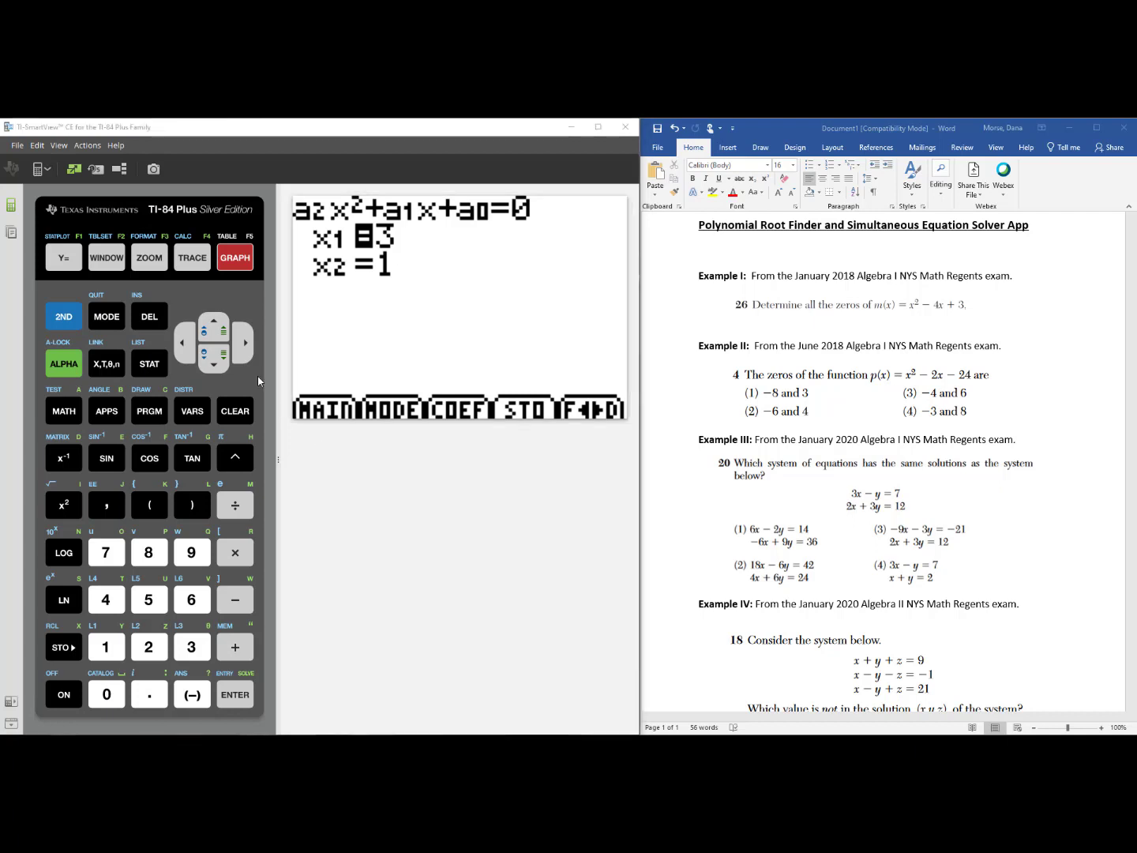
Return to the main menu and open the Simult Eqn Solver with 2 equations and 2 unknowns
{"action": "left_click", "coordinate": [65, 258]}
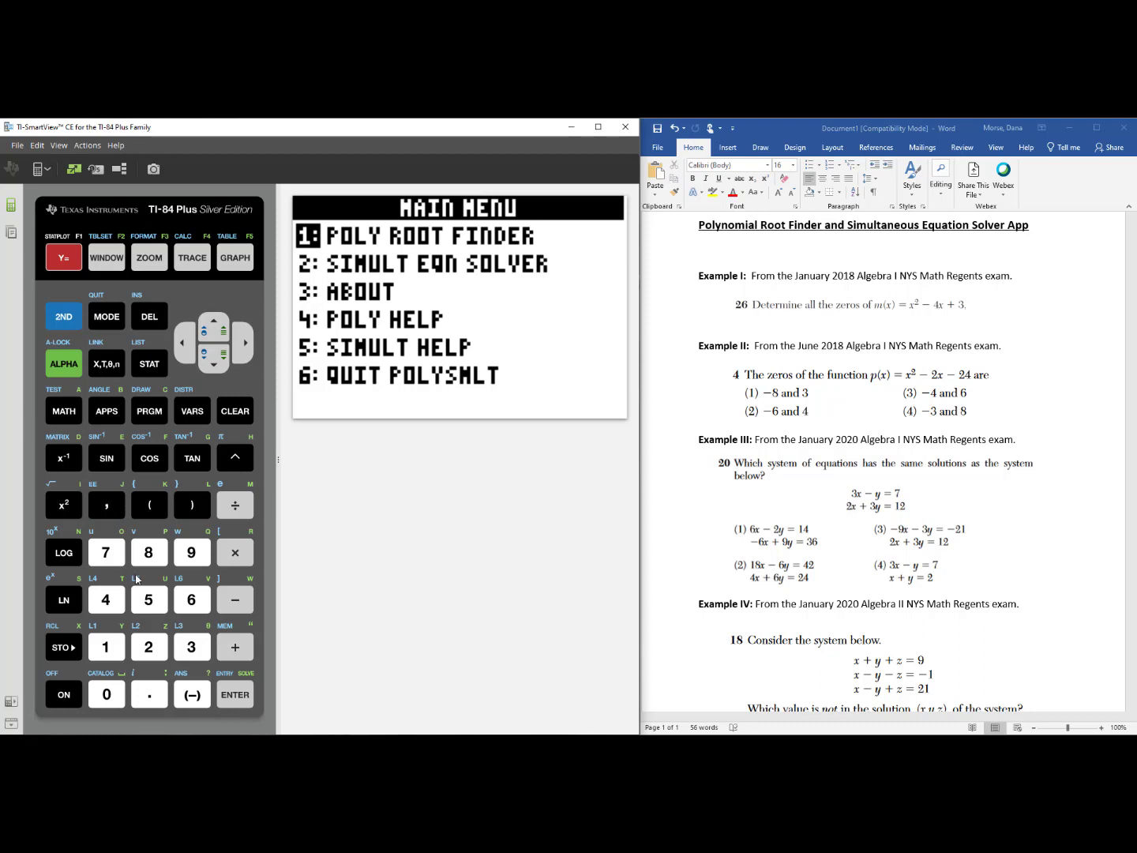
{"action": "left_click", "coordinate": [149, 648]}
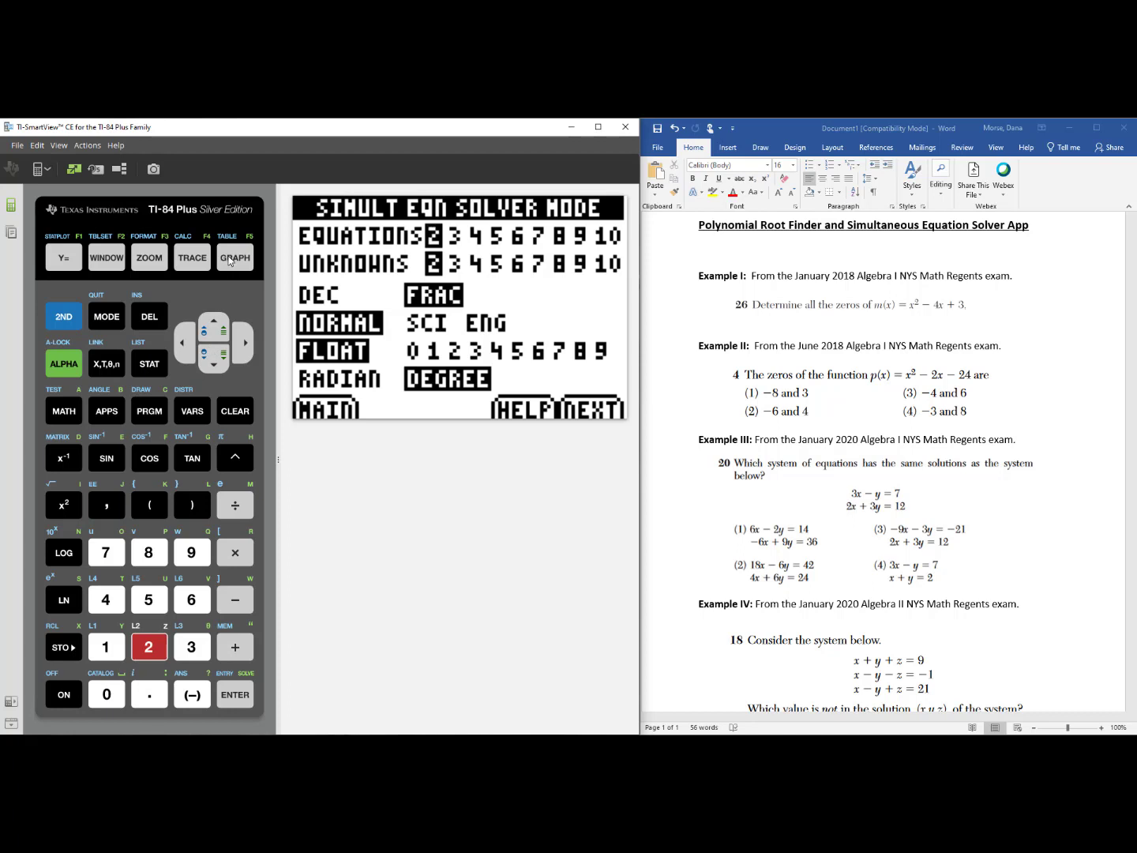
{"action": "left_click", "coordinate": [229, 260]}
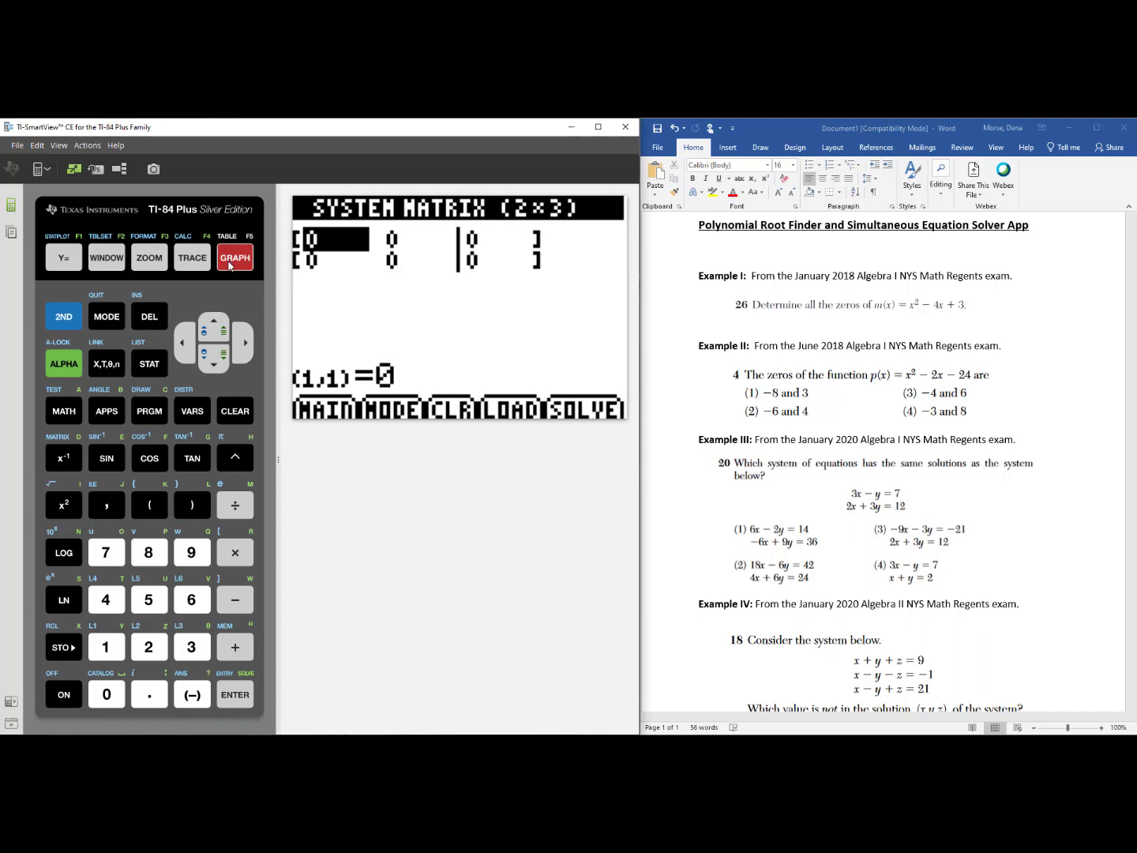
Fill the first matrix row with 3, −1 and 7
{"action": "left_click", "coordinate": [191, 649]}
{"action": "left_click", "coordinate": [244, 342]}
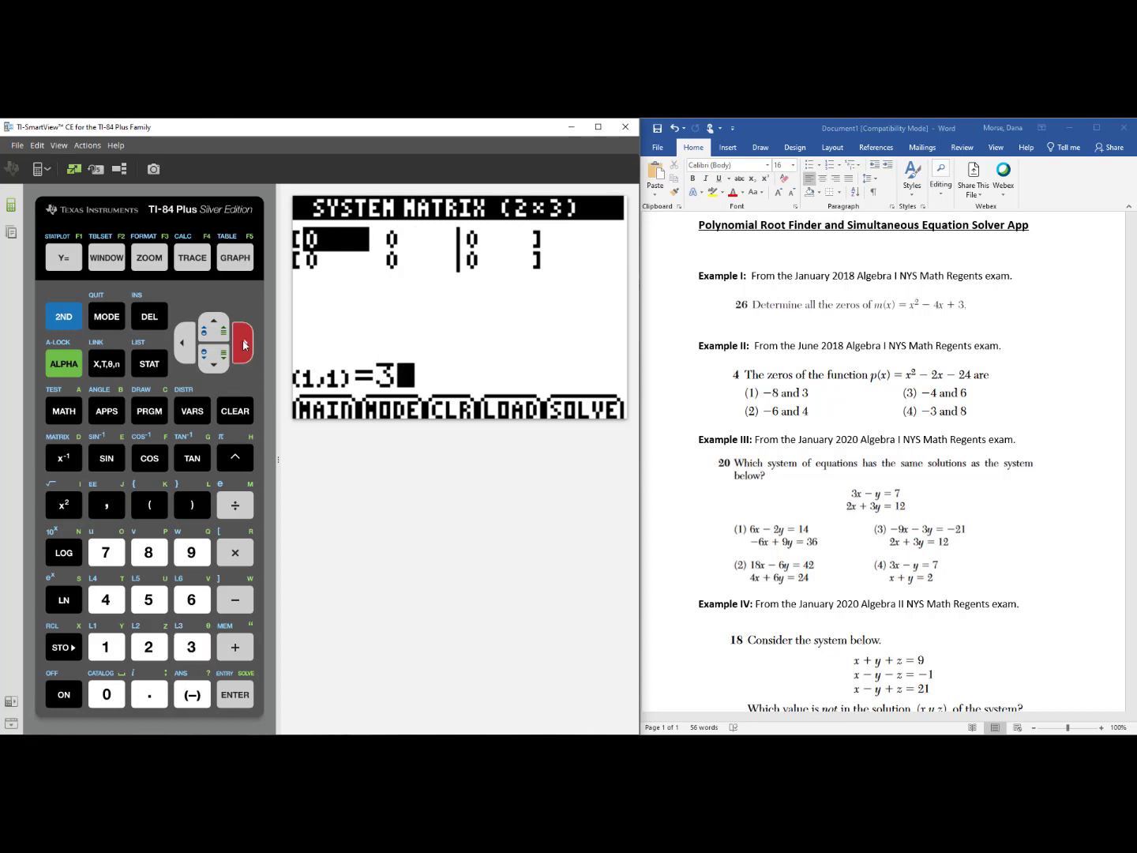
{"action": "left_click", "coordinate": [231, 697]}
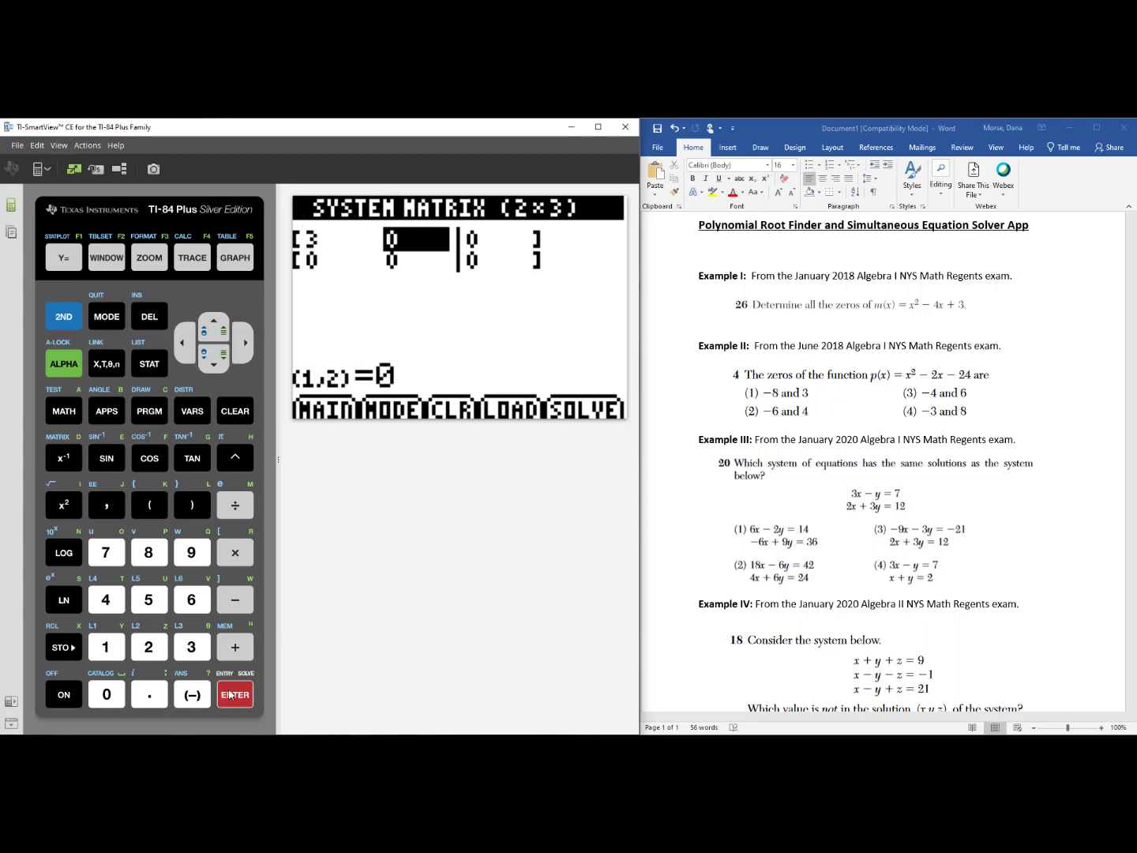
{"action": "left_click", "coordinate": [192, 695]}
{"action": "left_click", "coordinate": [106, 648]}
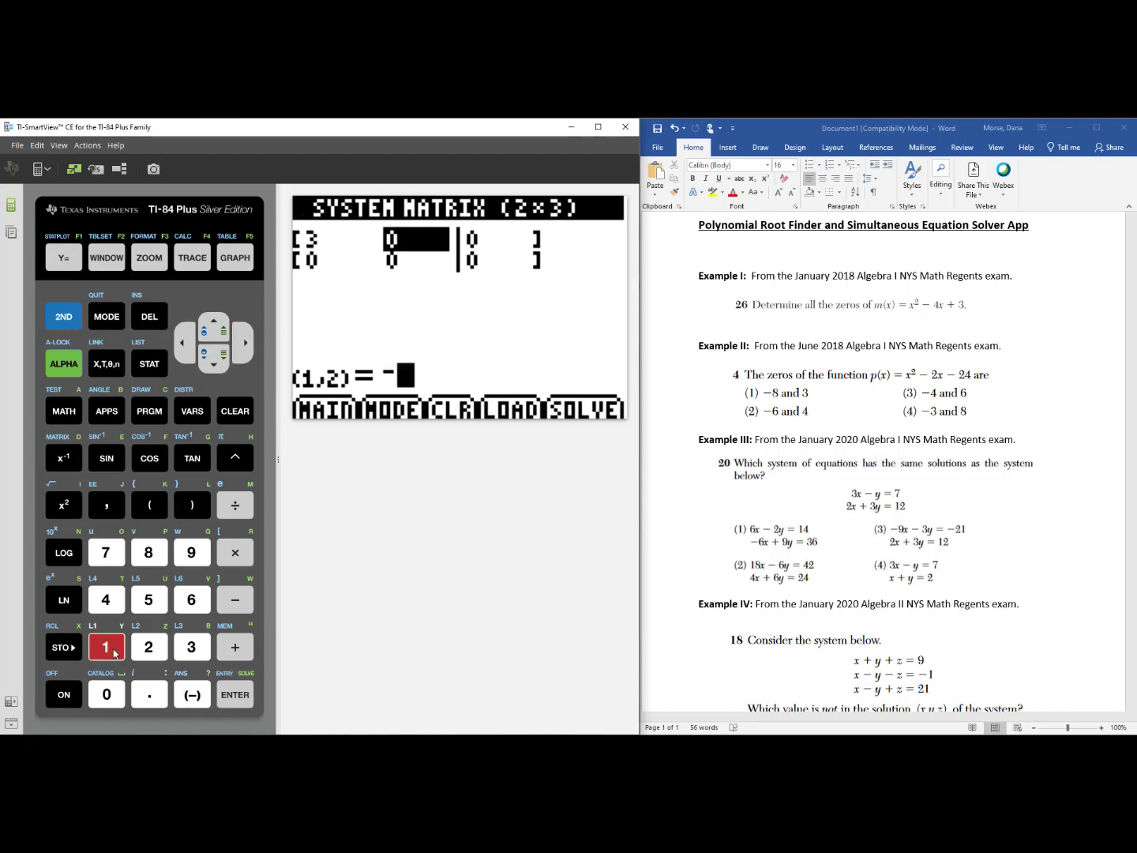
{"action": "left_click", "coordinate": [242, 698]}
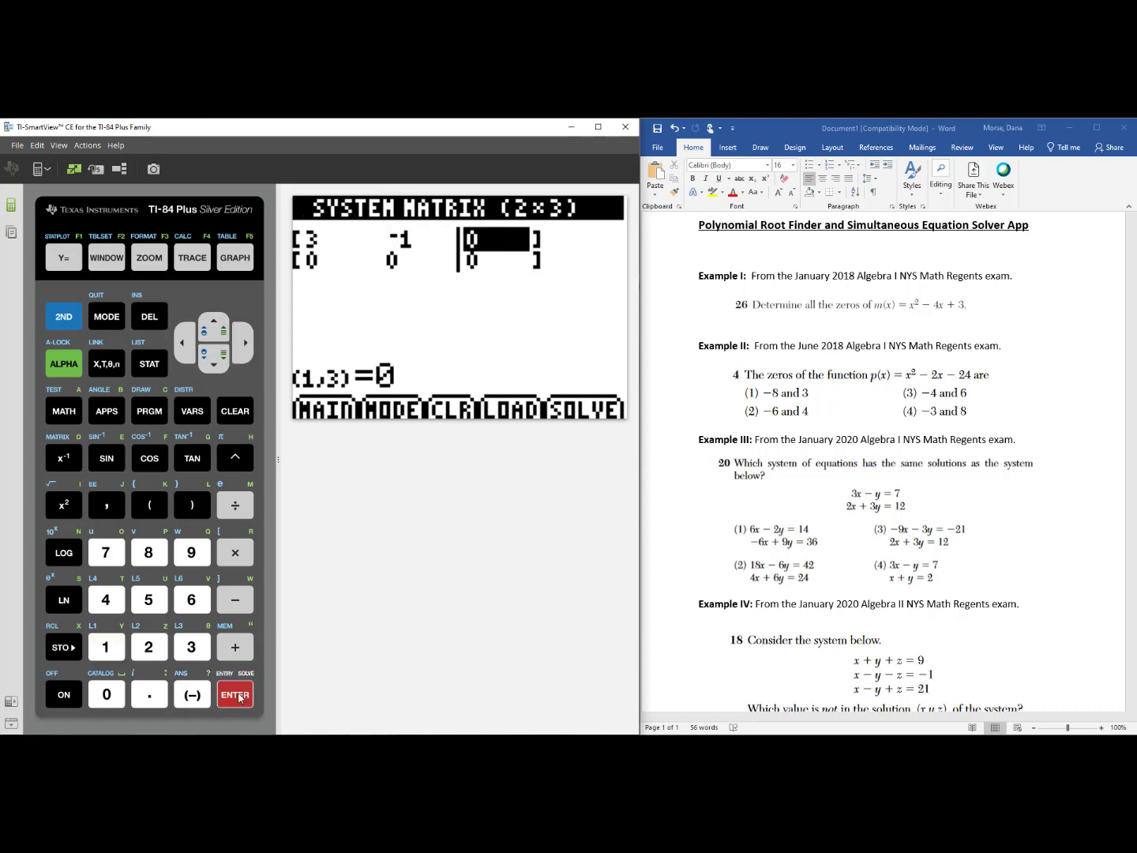
{"action": "type", "text": "7"}
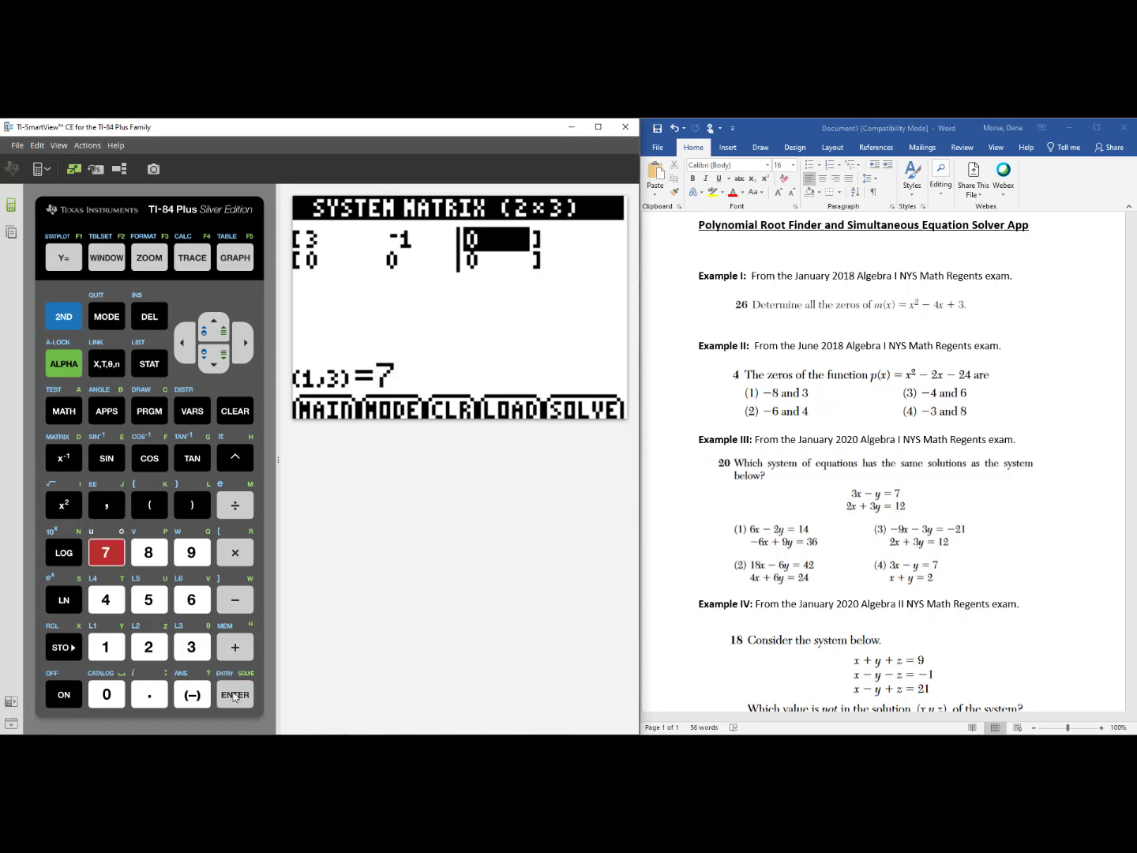
{"action": "left_click", "coordinate": [235, 696]}
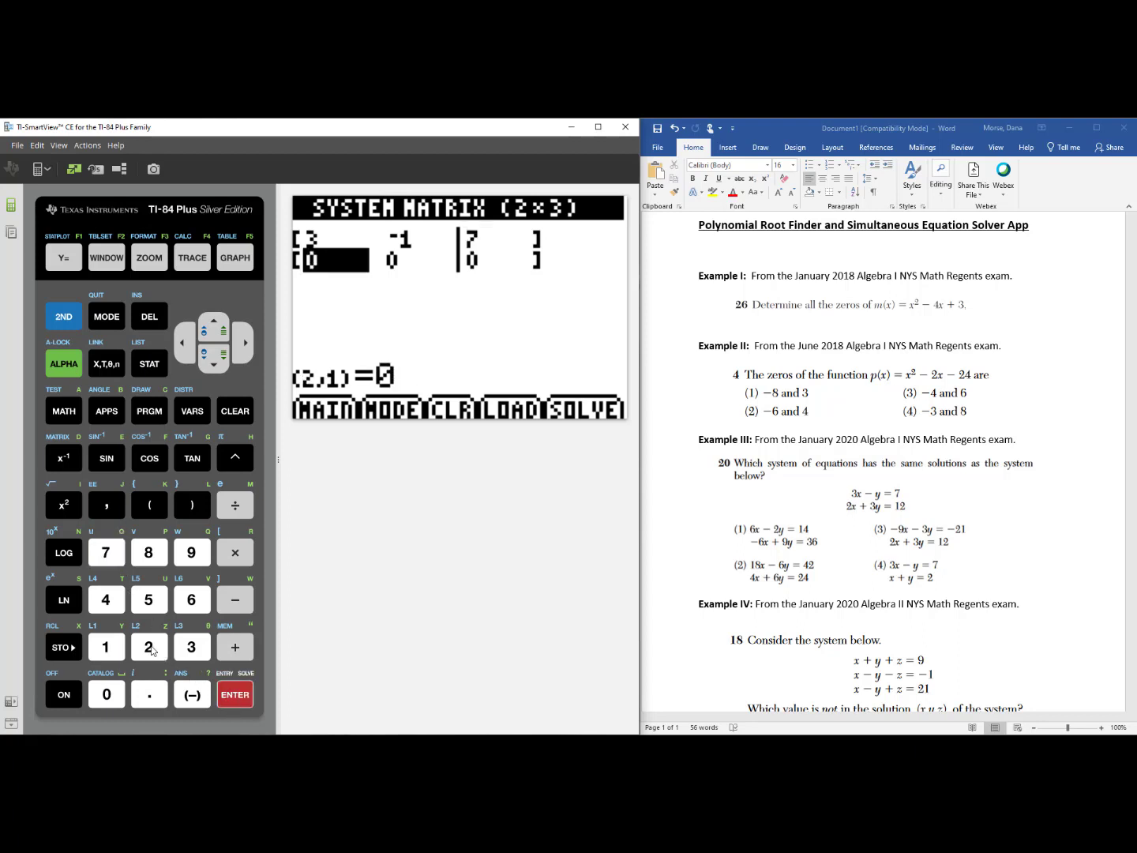
Fill the second row with 2, 3 and 12 and solve, getting x1 = 3, x2 = 2
{"action": "type", "text": "2"}
{"action": "left_click", "coordinate": [240, 699]}
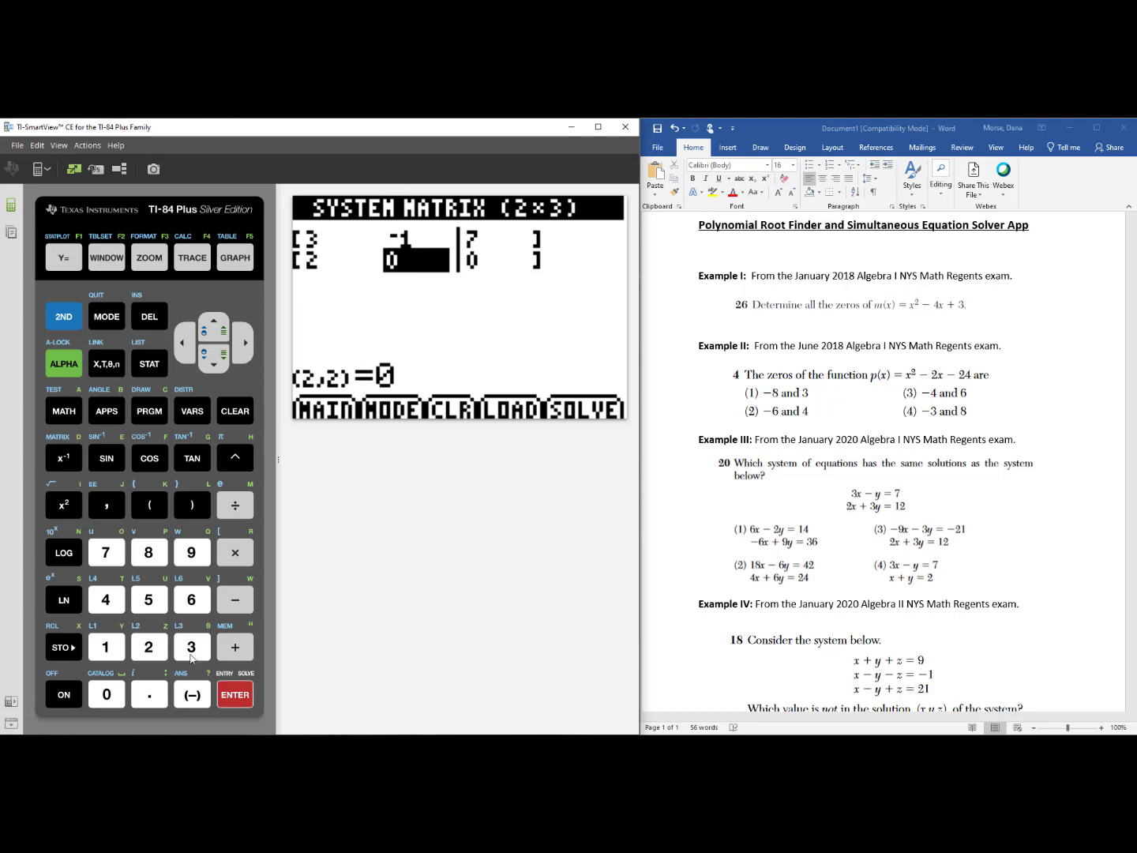
{"action": "type", "text": "3"}
{"action": "left_click", "coordinate": [235, 696]}
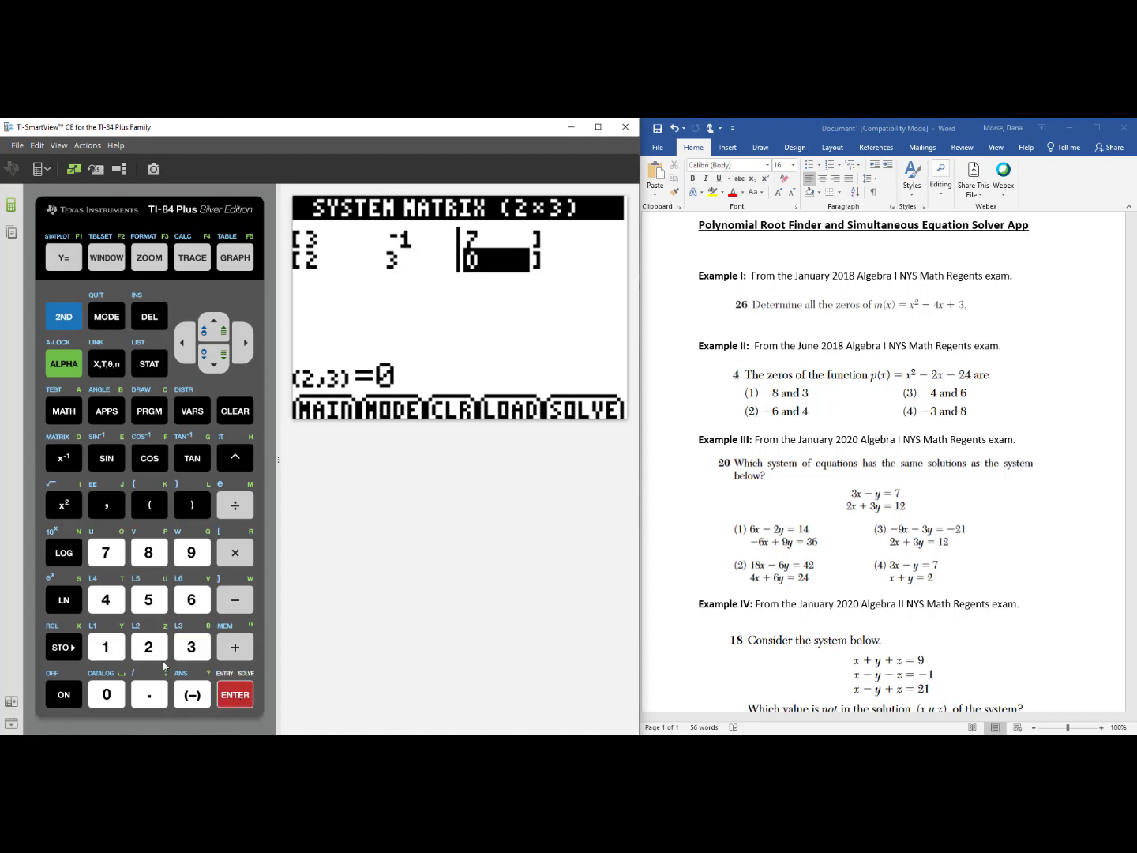
{"action": "left_click", "coordinate": [116, 649]}
{"action": "left_click", "coordinate": [149, 649]}
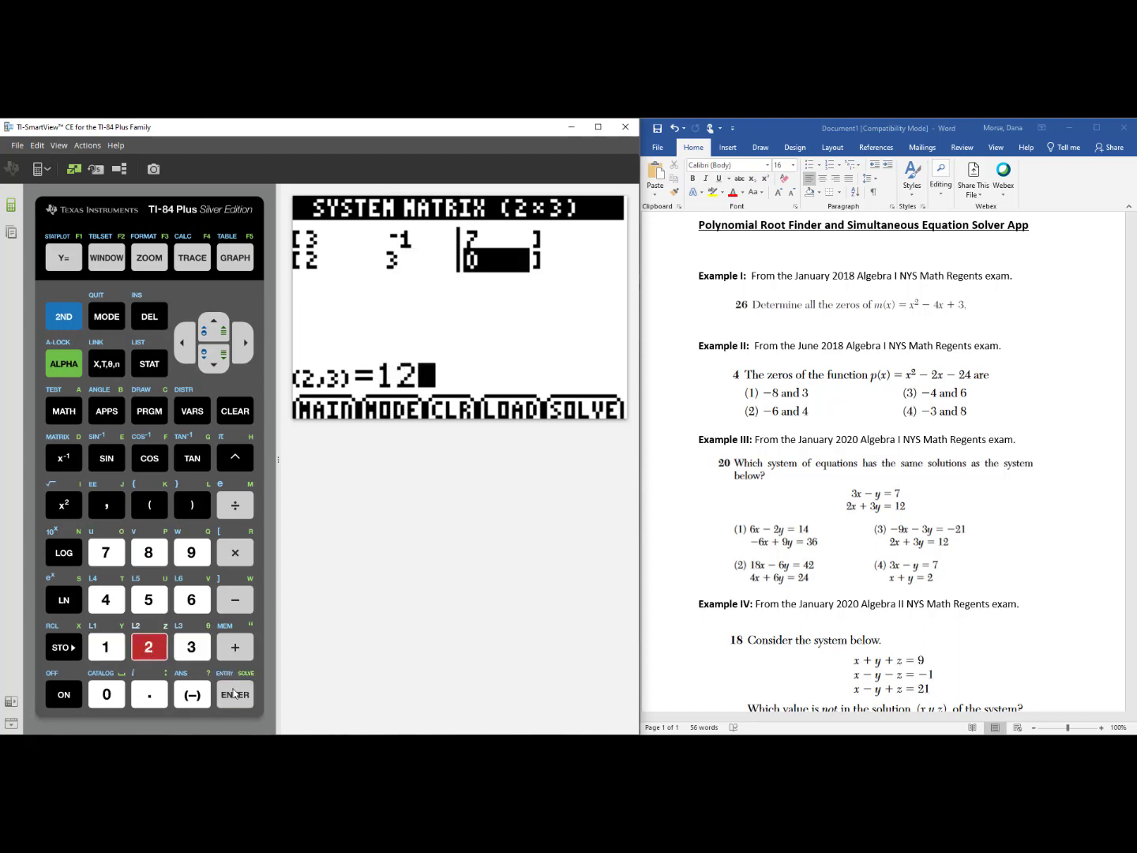
{"action": "left_click", "coordinate": [236, 694]}
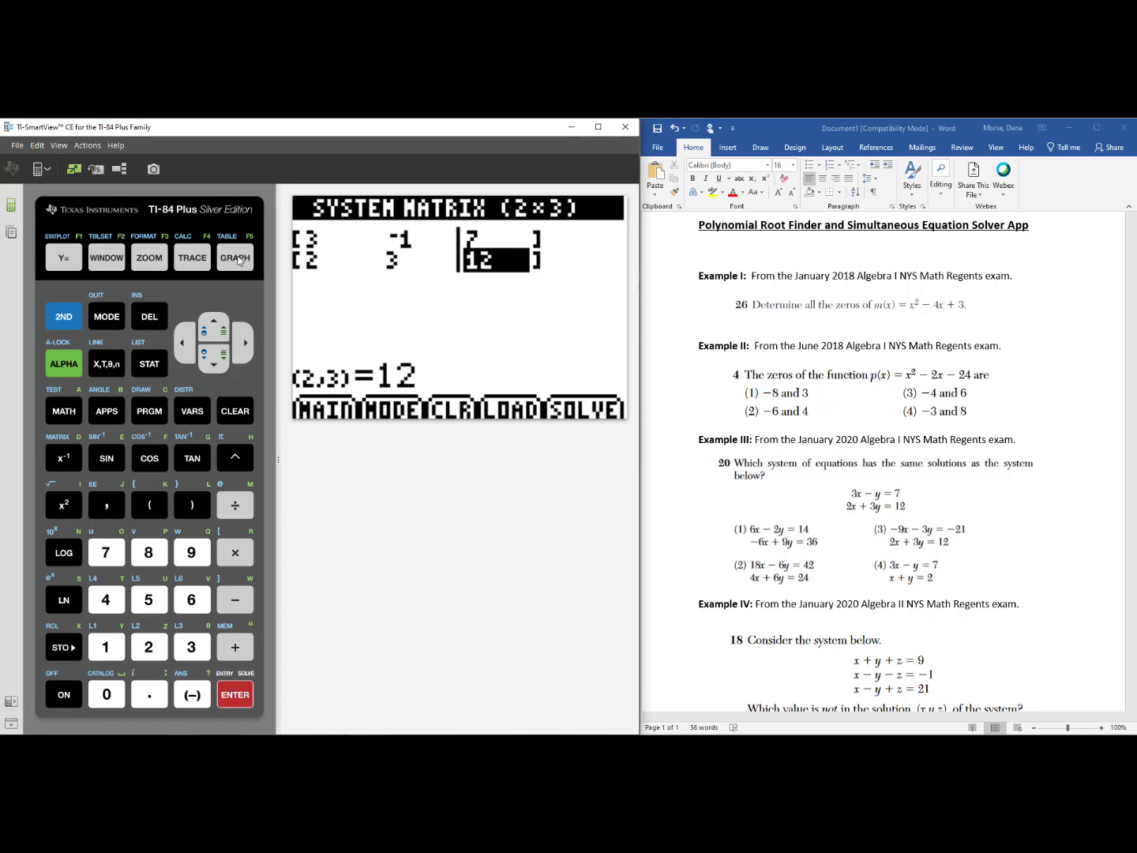
{"action": "left_click", "coordinate": [237, 259]}
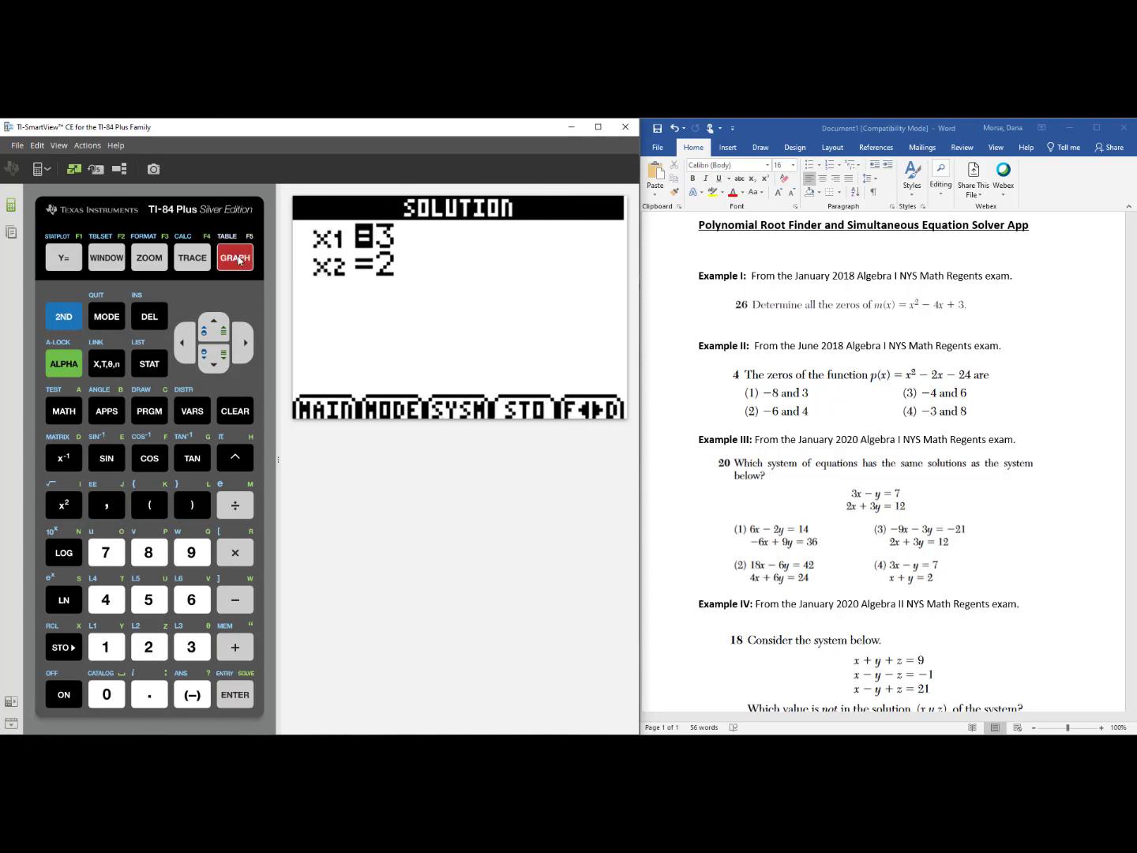